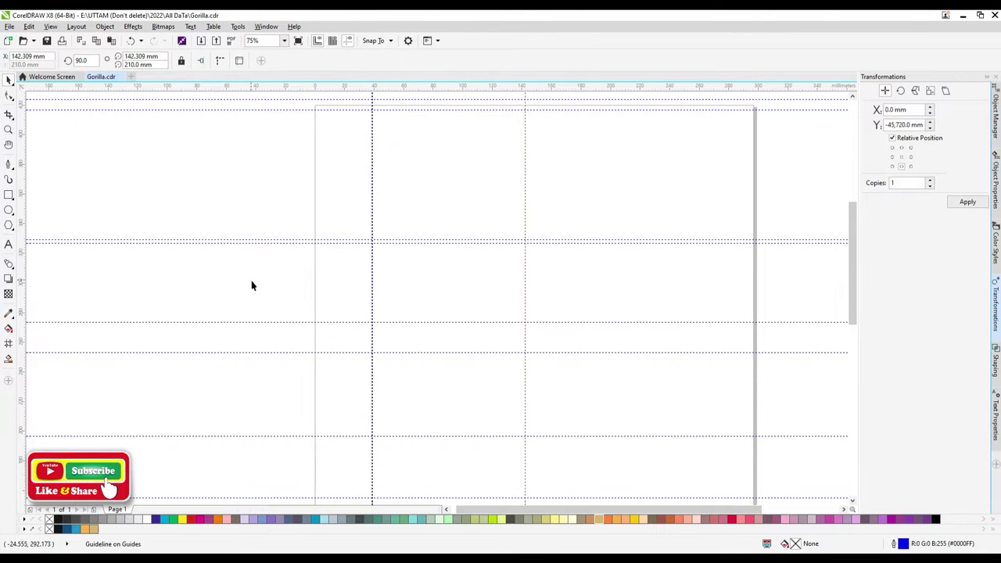
- With the Pen tool, trace the gorilla's rounded crown and cheek down from the centre guide
key(F5)
scroll(531, 248, up, 2)
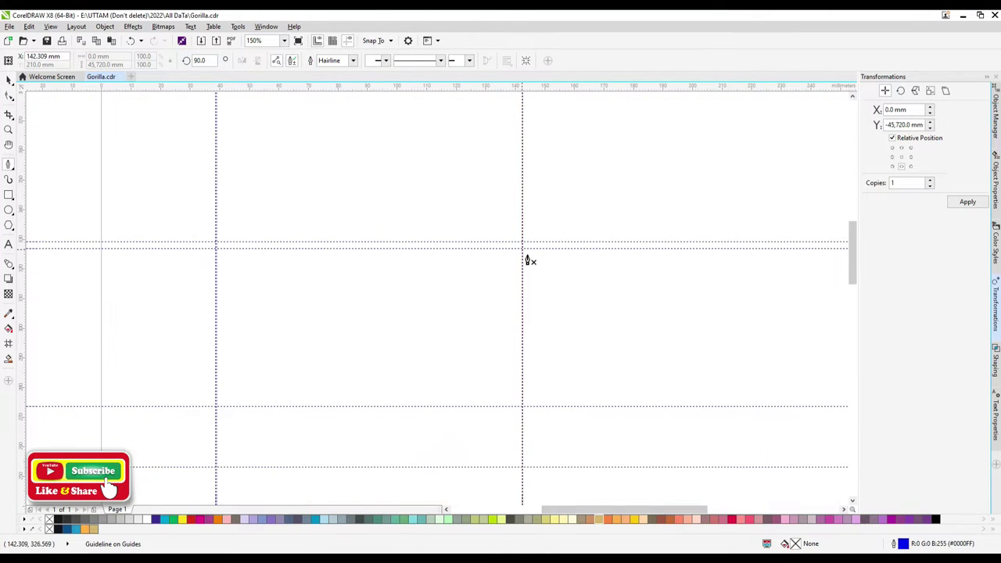
click(524, 250)
drag(397, 271, 421, 276)
drag(374, 316, 374, 316)
scroll(374, 316, up, 2)
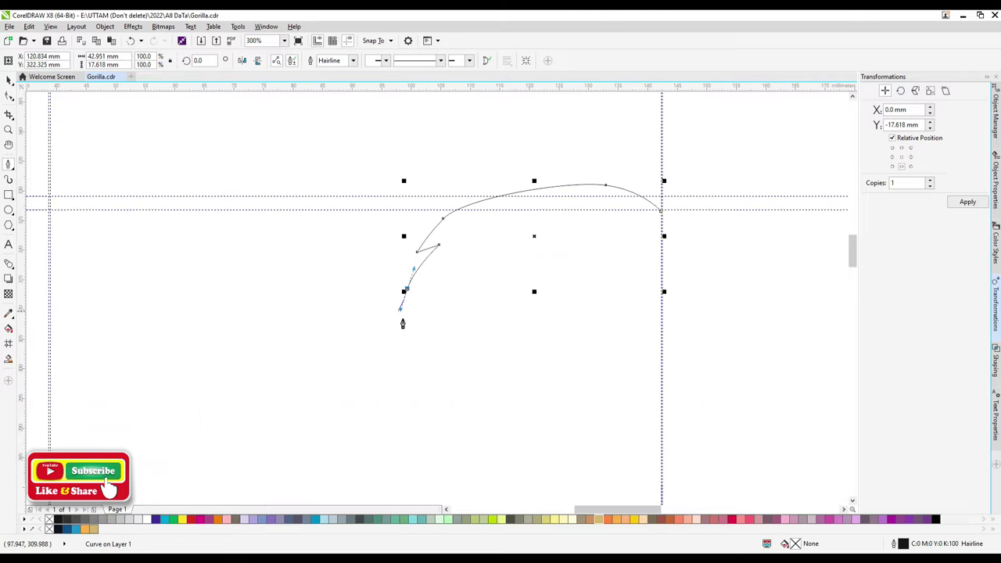
scroll(423, 363, down, 2)
click(419, 358)
scroll(412, 417, up, 2)
click(415, 398)
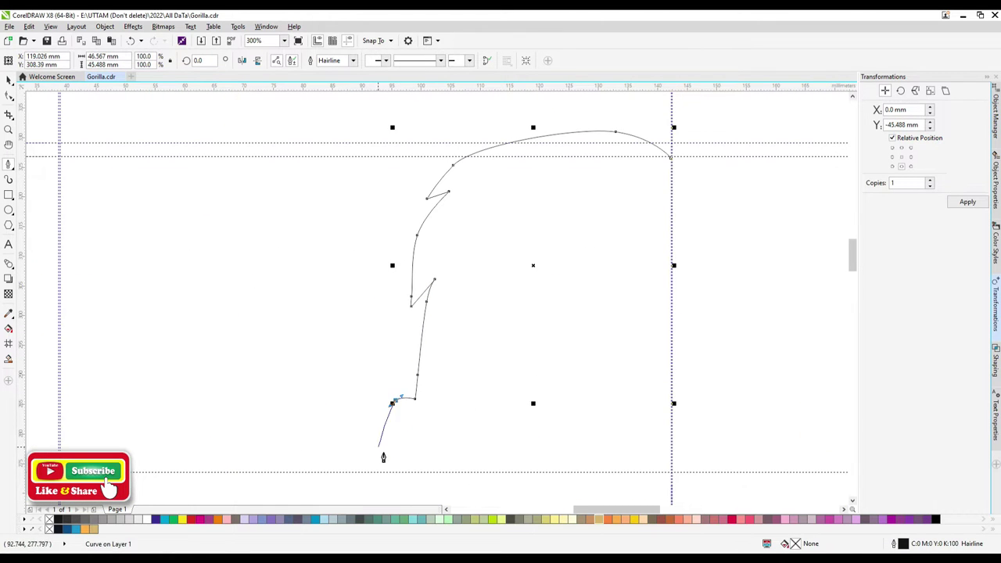
click(374, 426)
drag(376, 477, 398, 501)
scroll(398, 501, down, 2)
scroll(401, 412, up, 2)
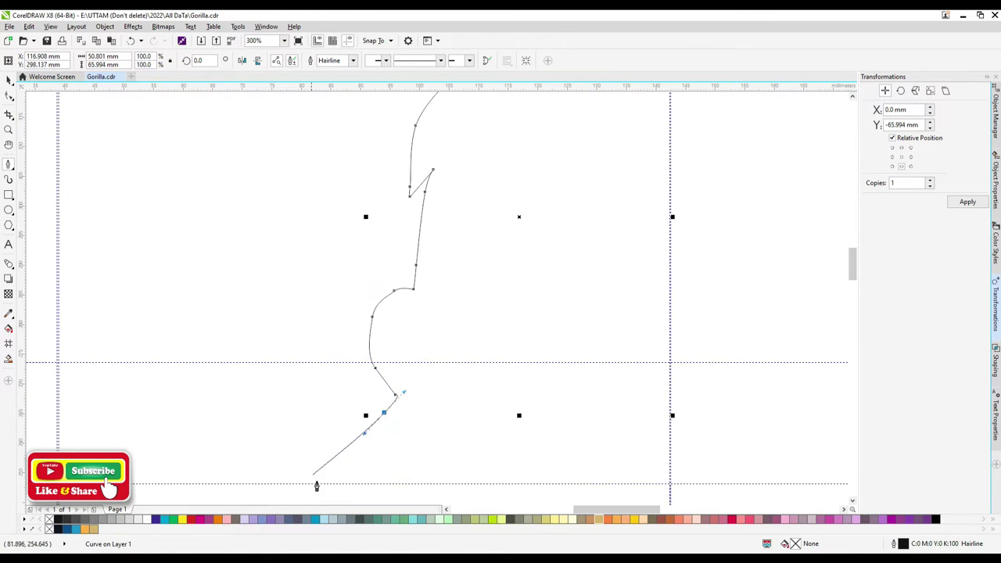
scroll(316, 486, down, 2)
scroll(316, 486, up, 3)
- Add the jagged zigzag shoulder fur points down the left side
click(313, 244)
scroll(327, 277, down, 1)
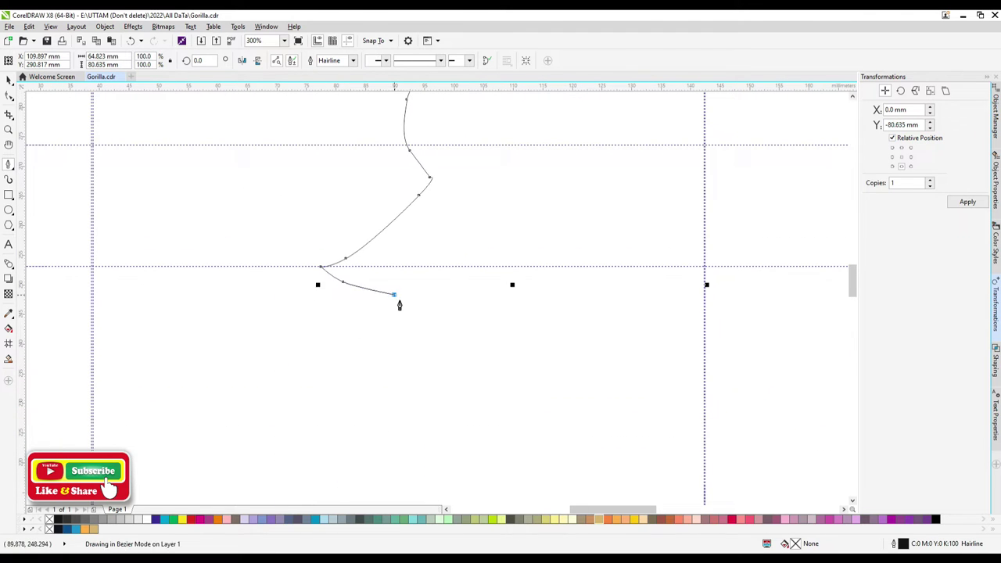
click(356, 350)
click(246, 423)
scroll(257, 420, down, 2)
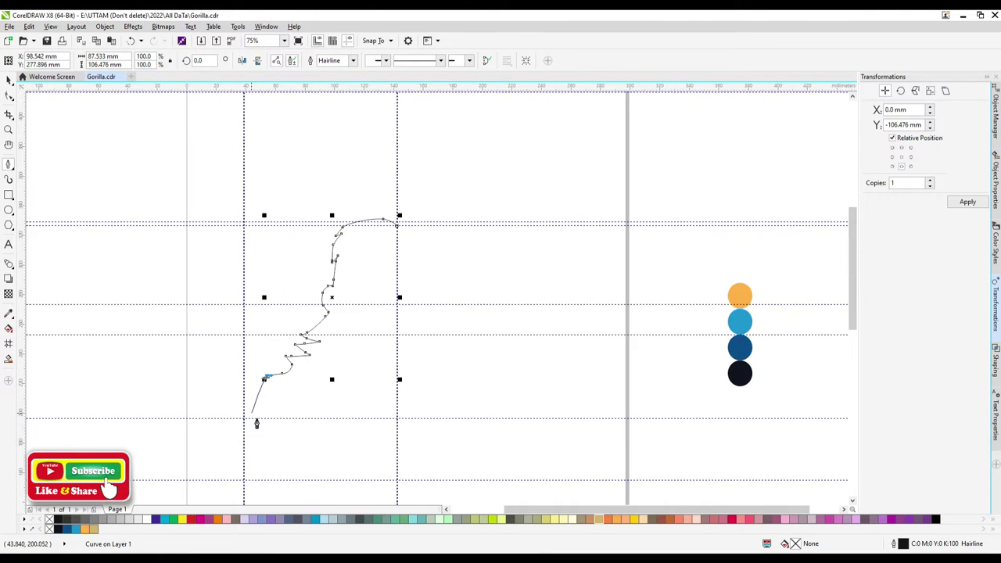
scroll(253, 398, up, 2)
click(247, 426)
scroll(263, 409, up, 2)
scroll(282, 409, down, 2)
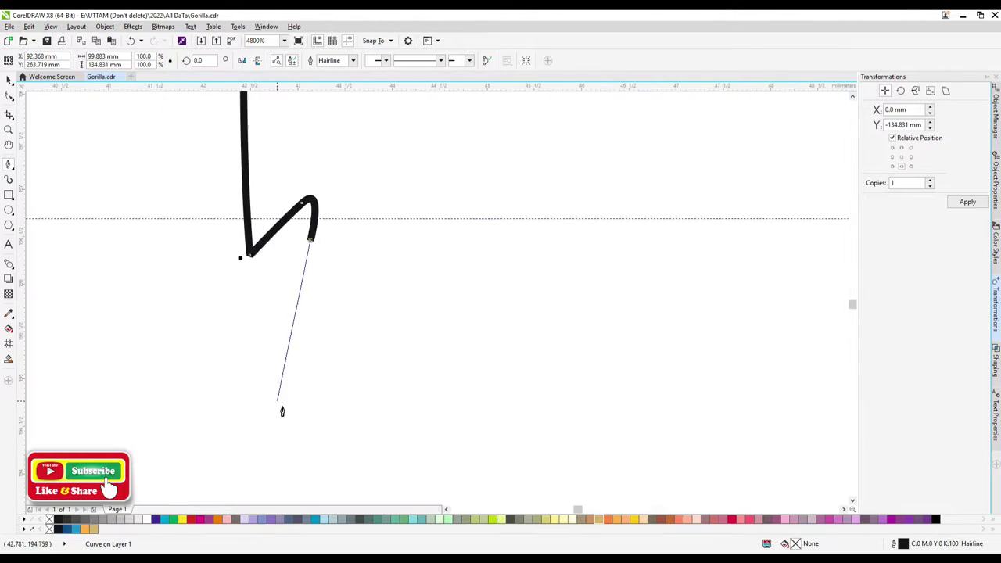
click(246, 398)
scroll(223, 468, down, 1)
scroll(230, 491, down, 1)
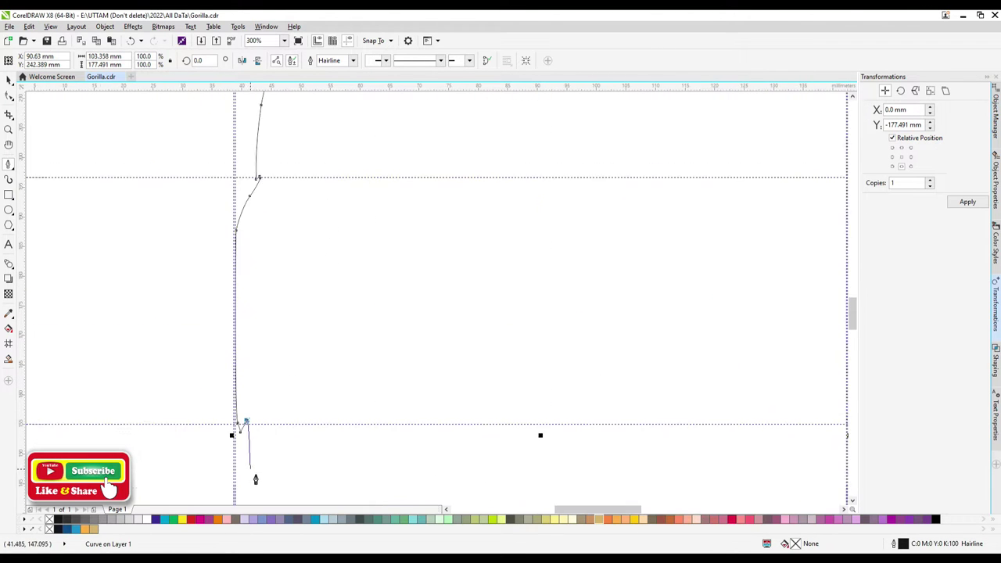
- Trace the body's bottom edge and close the half outline on the centre guide
click(210, 396)
scroll(220, 400, up, 1)
click(287, 398)
click(355, 404)
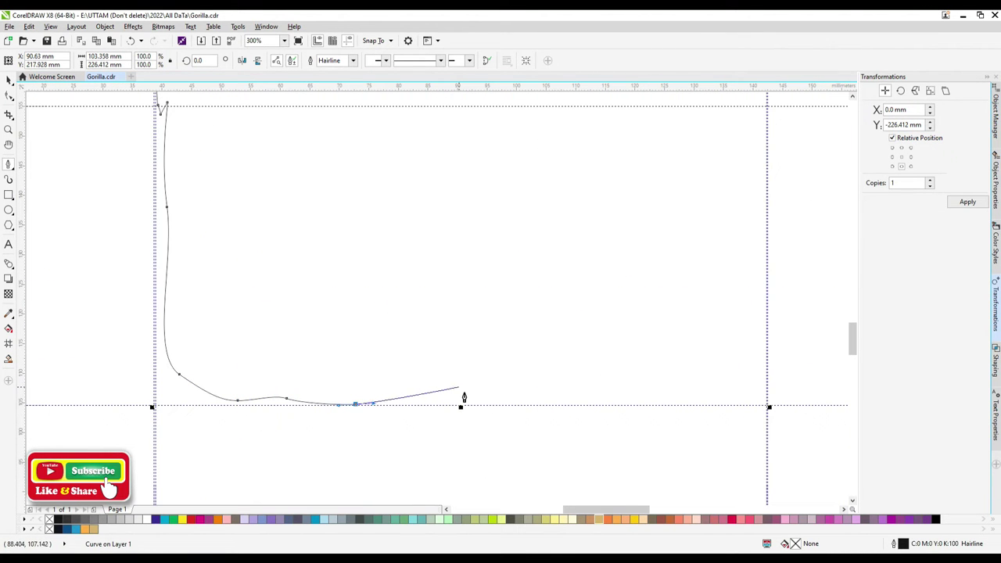
click(705, 332)
scroll(766, 396, down, 2)
- Position the mirrored copy as the gorilla's right half
scroll(767, 395, down, 2)
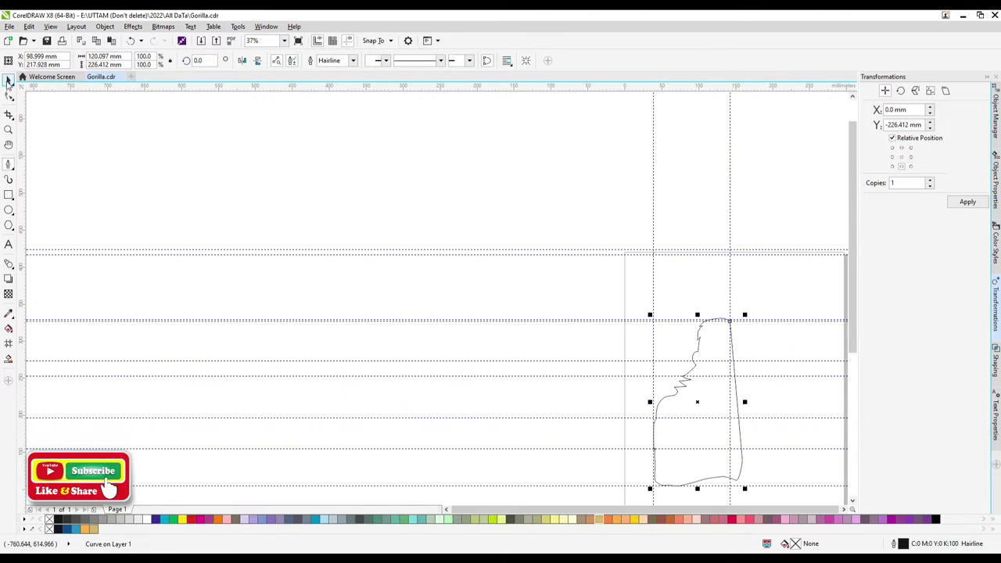
drag(503, 319, 559, 357)
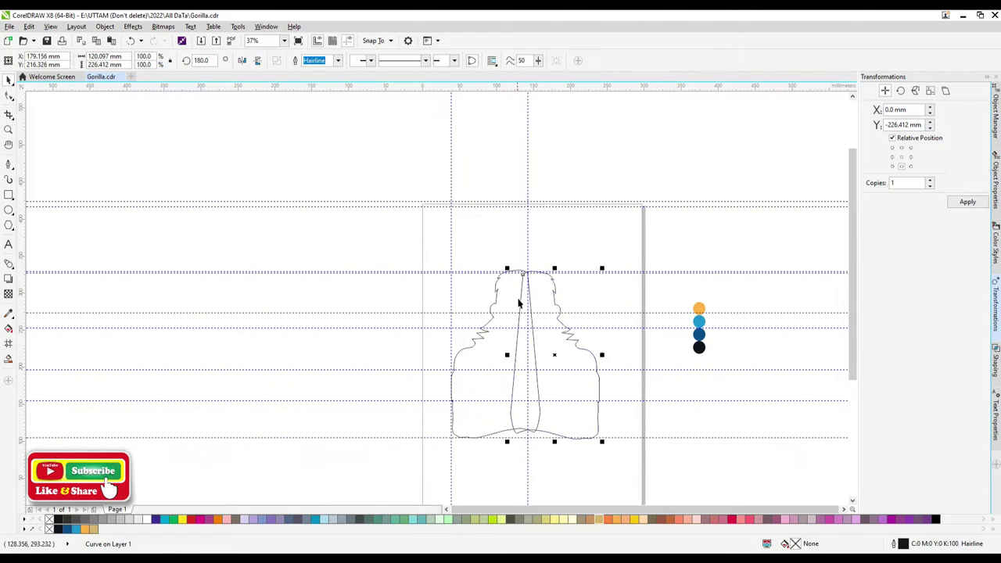
scroll(517, 270, up, 2)
- Delete the redundant duplicate nodes along the centre seam
key(F10)
drag(448, 178, 580, 331)
scroll(501, 352, down, 2)
drag(476, 447, 514, 402)
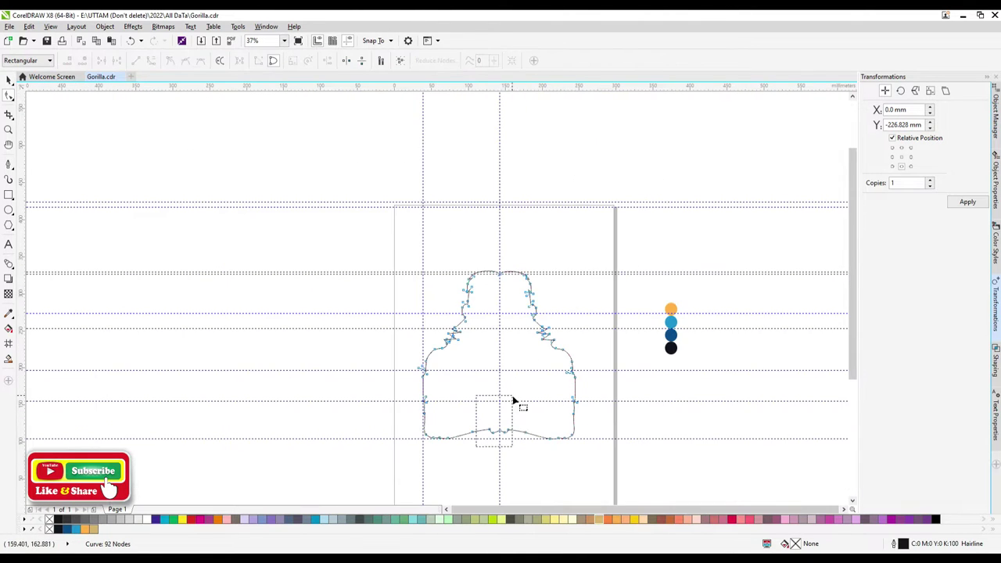
key(Delete)
scroll(454, 459, up, 3)
scroll(489, 426, up, 2)
scroll(532, 360, down, 2)
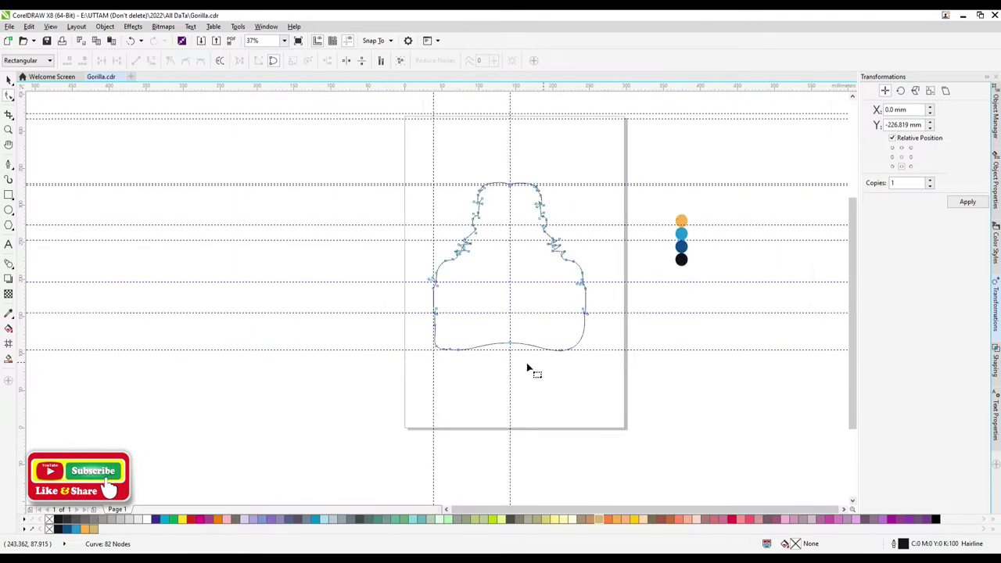
scroll(487, 369, up, 1)
scroll(477, 392, down, 1)
scroll(477, 399, up, 1)
key(F5)
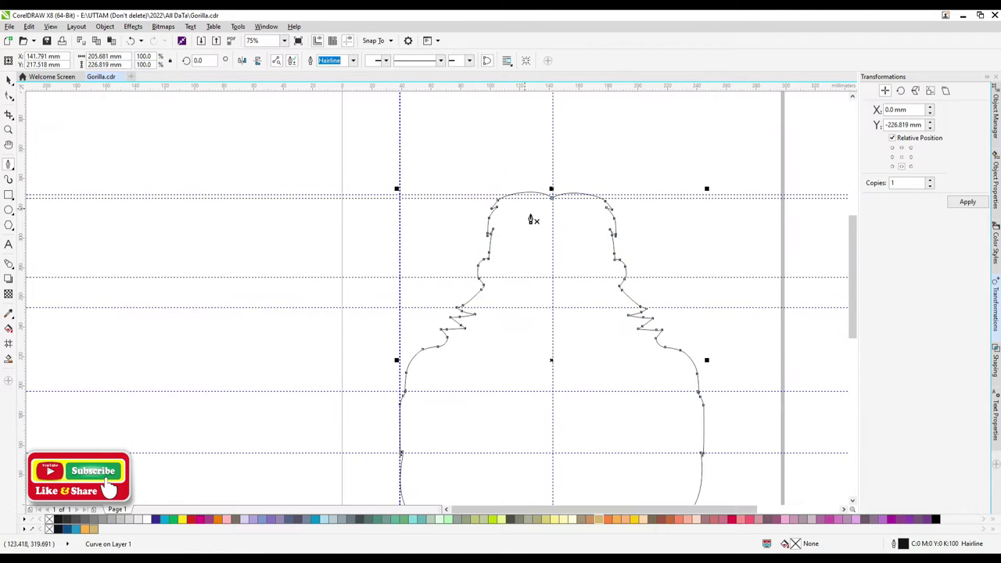
scroll(529, 188, up, 1)
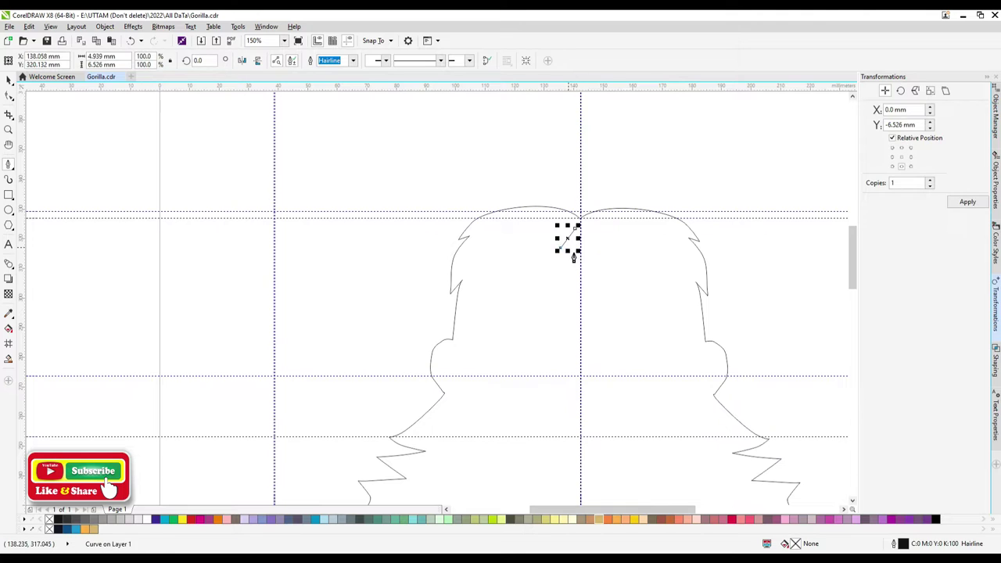
- Draw the fur strand's zigzag points up the head's left side to a curved tip at the crown
scroll(482, 266, up, 1)
click(445, 409)
double_click(464, 355)
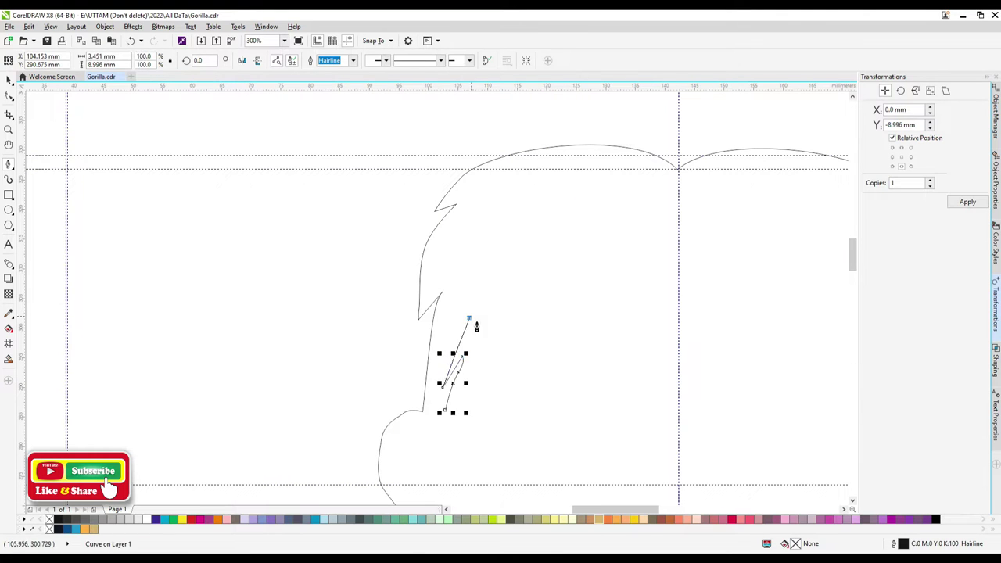
click(471, 284)
click(482, 268)
click(489, 252)
click(518, 228)
click(488, 238)
click(548, 195)
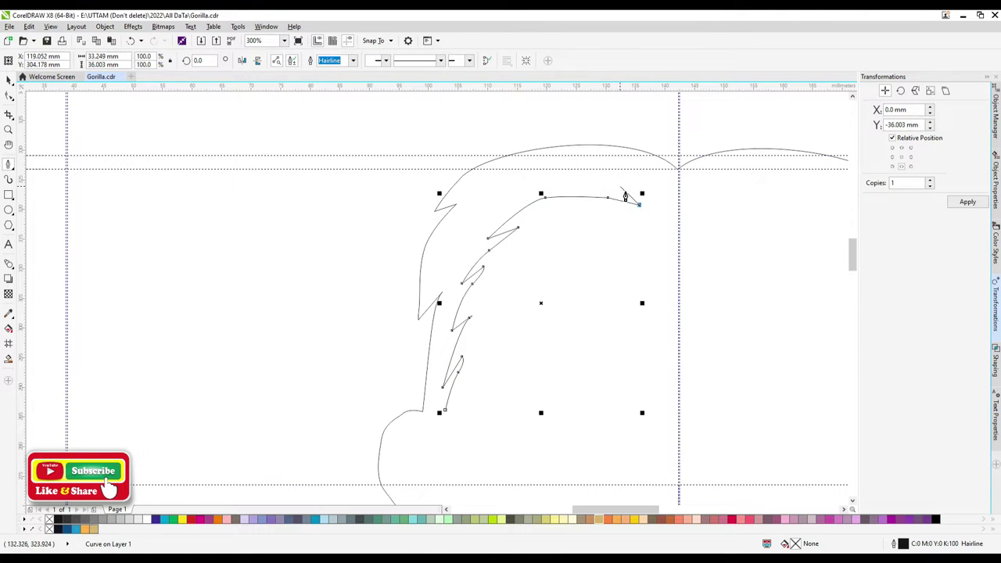
click(615, 182)
click(642, 188)
click(629, 170)
drag(664, 194, 670, 223)
click(652, 228)
- Complete the strand's jagged underside back to its base and draw the inner ear curve
scroll(638, 223, up, 1)
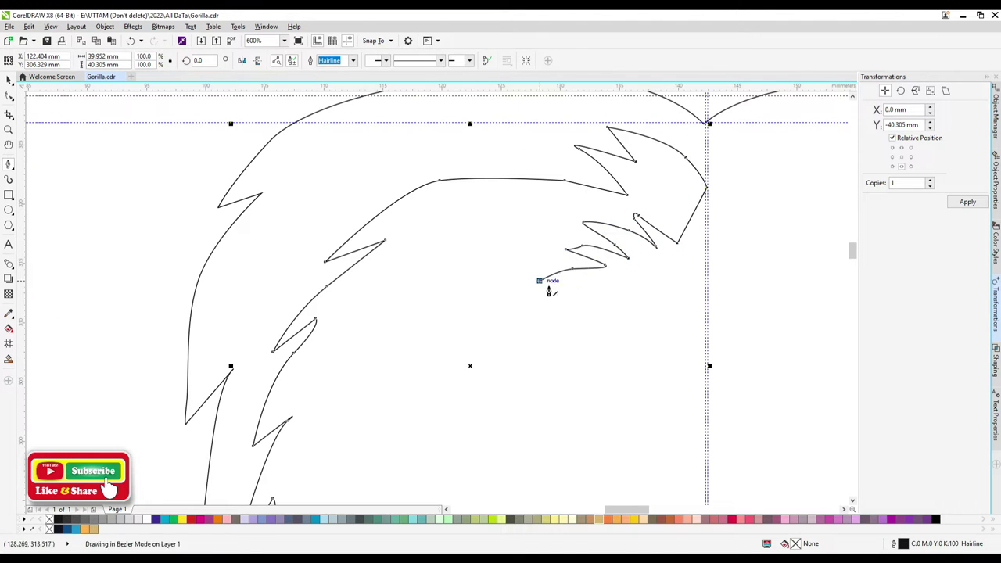
click(581, 255)
click(532, 242)
drag(518, 260, 478, 287)
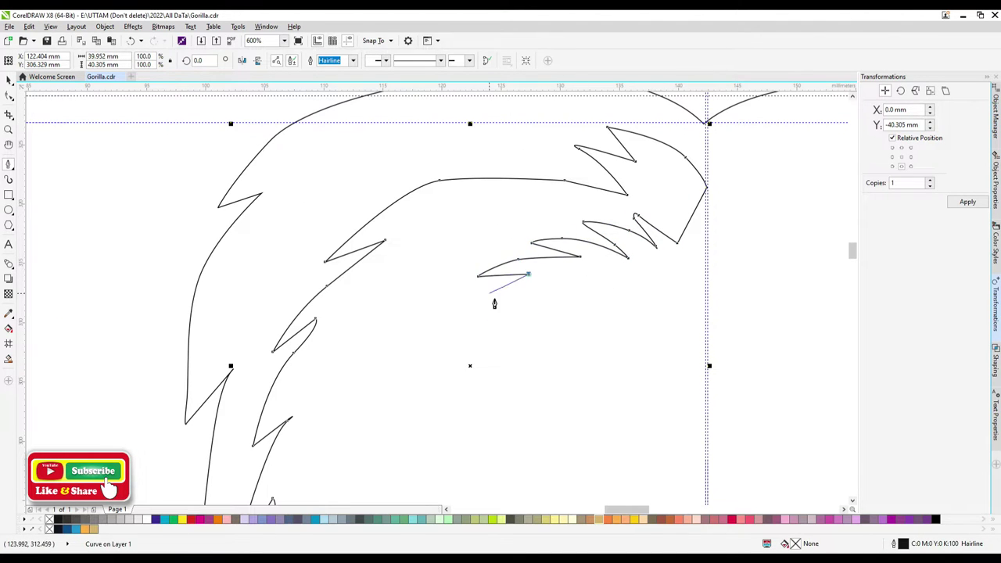
click(430, 316)
click(503, 301)
scroll(386, 422, up, 1)
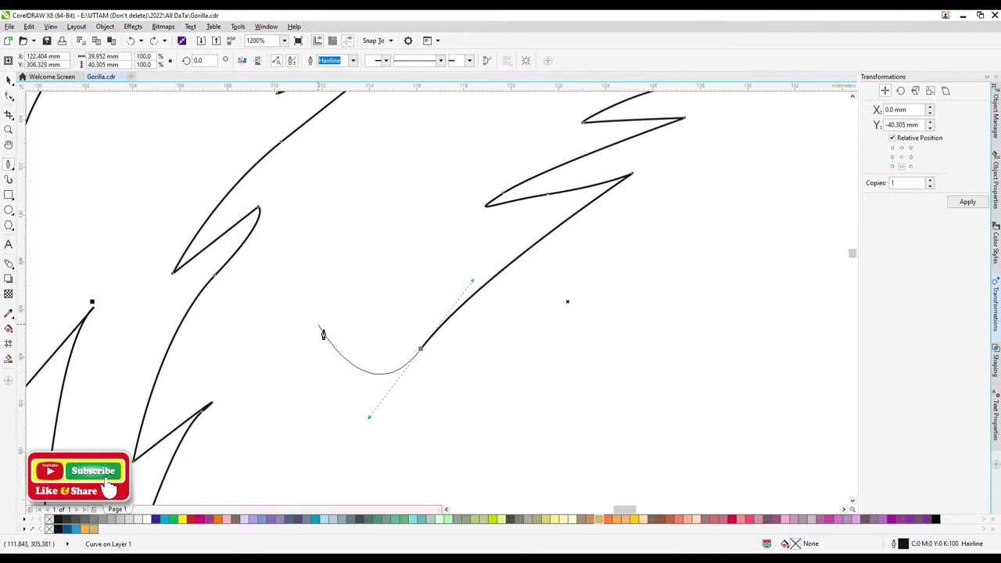
drag(377, 415, 421, 420)
scroll(374, 438, down, 1)
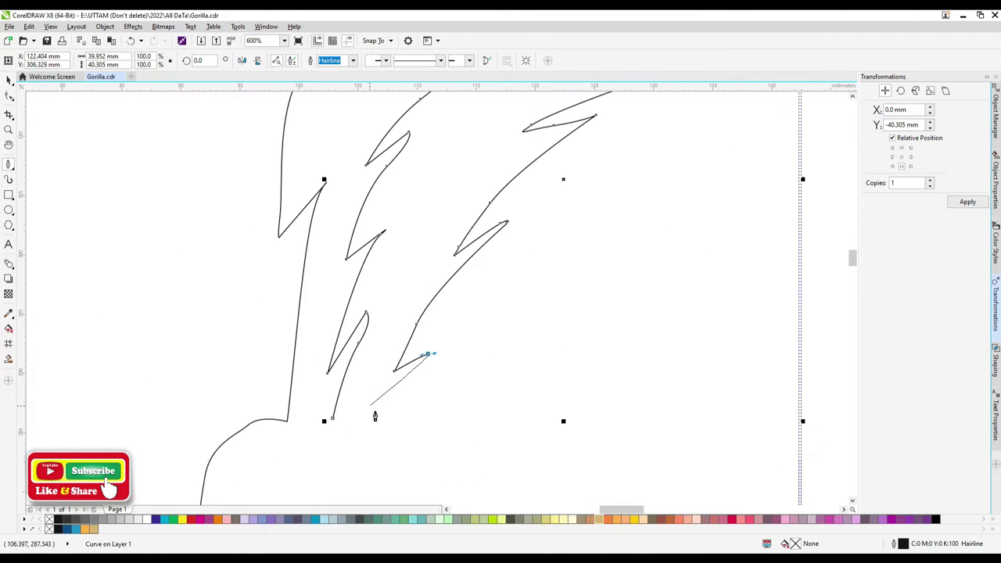
scroll(335, 438, down, 1)
click(368, 324)
drag(334, 363, 350, 393)
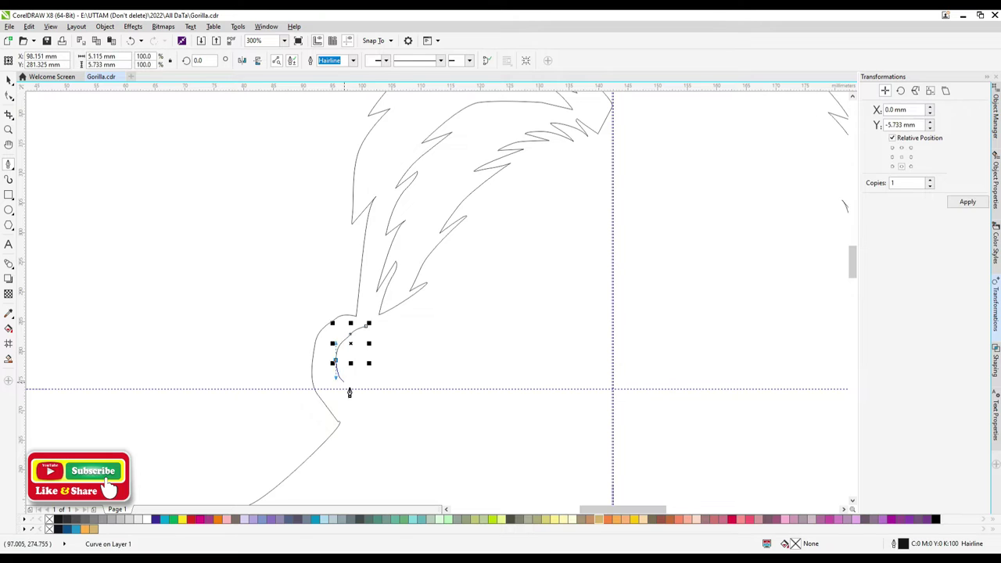
scroll(349, 393, up, 1)
drag(395, 425, 405, 432)
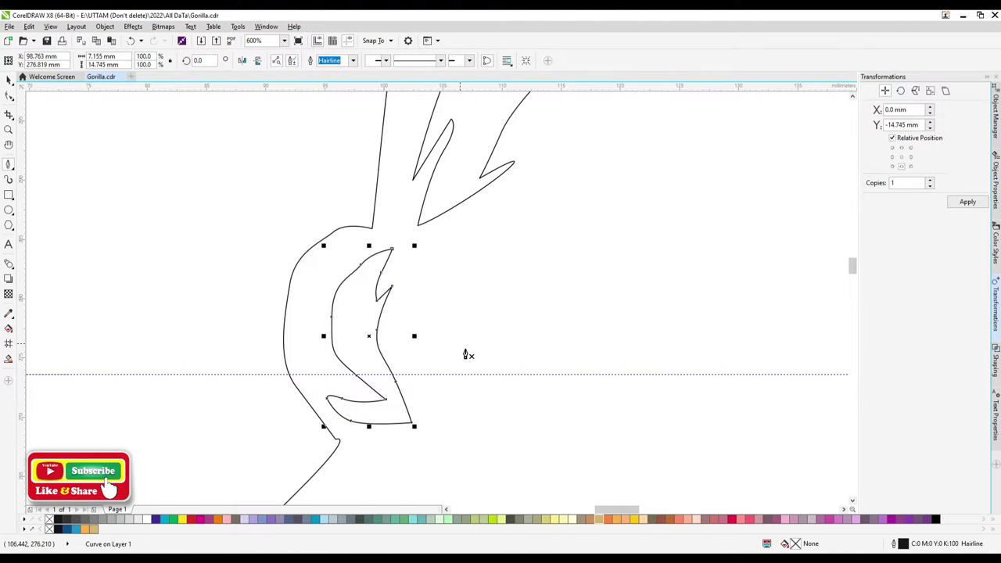
scroll(461, 344, down, 1)
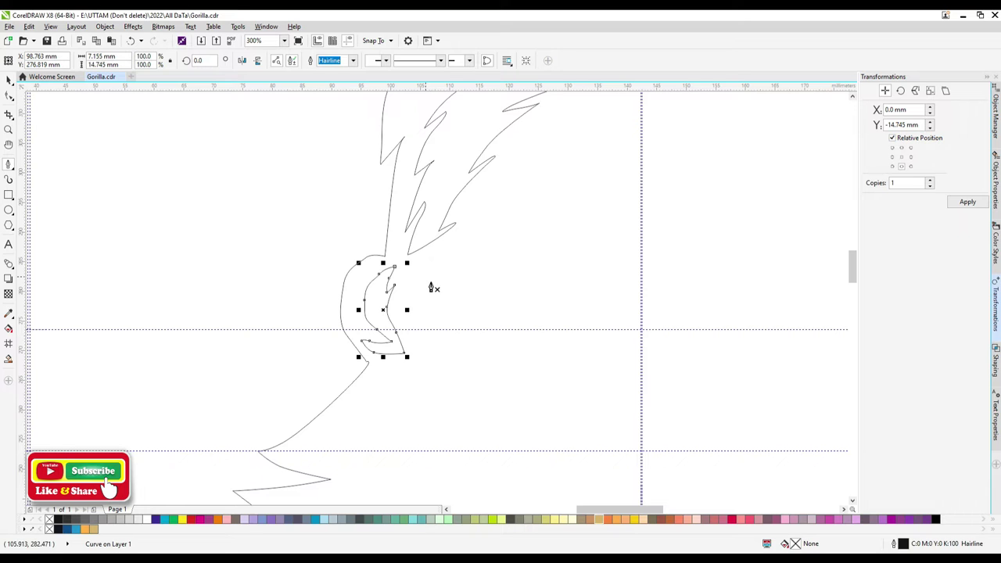
- Draw the brow line from the centre guide, curving down to the face's left edge
click(642, 329)
click(642, 291)
scroll(642, 290, up, 1)
drag(437, 218, 474, 250)
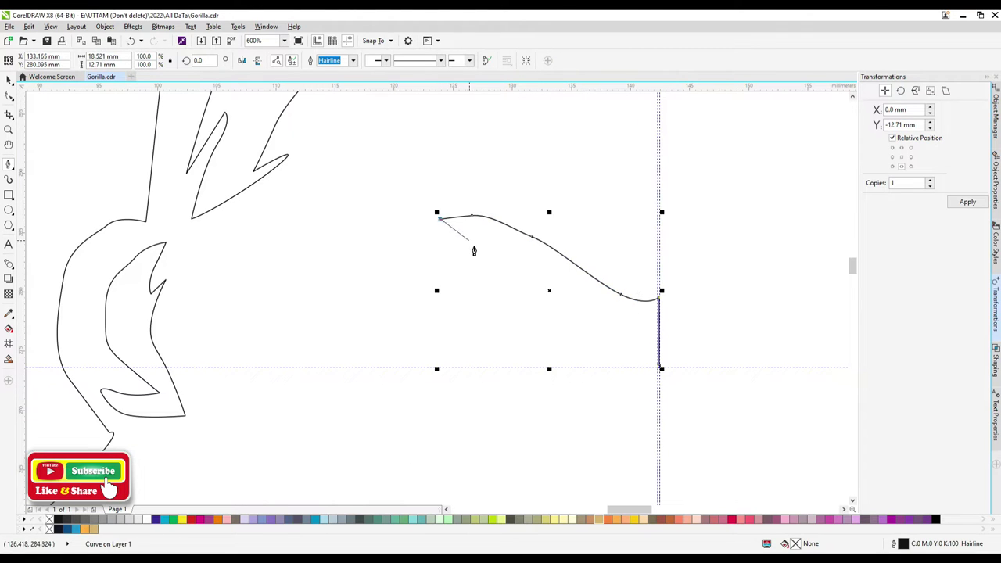
drag(357, 233, 362, 246)
mouse_move(290, 305)
mouse_down()
mouse_move(293, 346)
mouse_move(269, 331)
mouse_up()
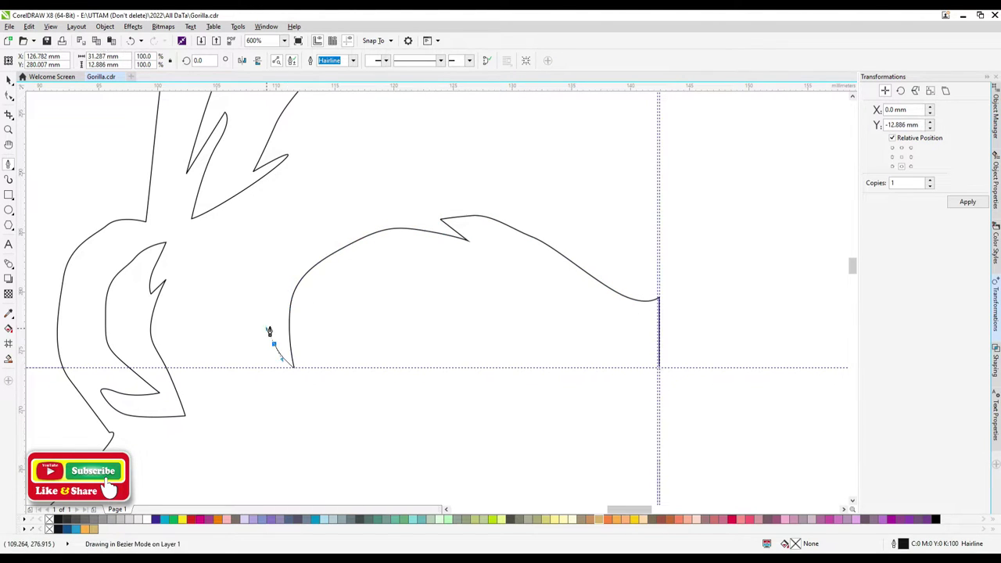
drag(249, 365, 262, 394)
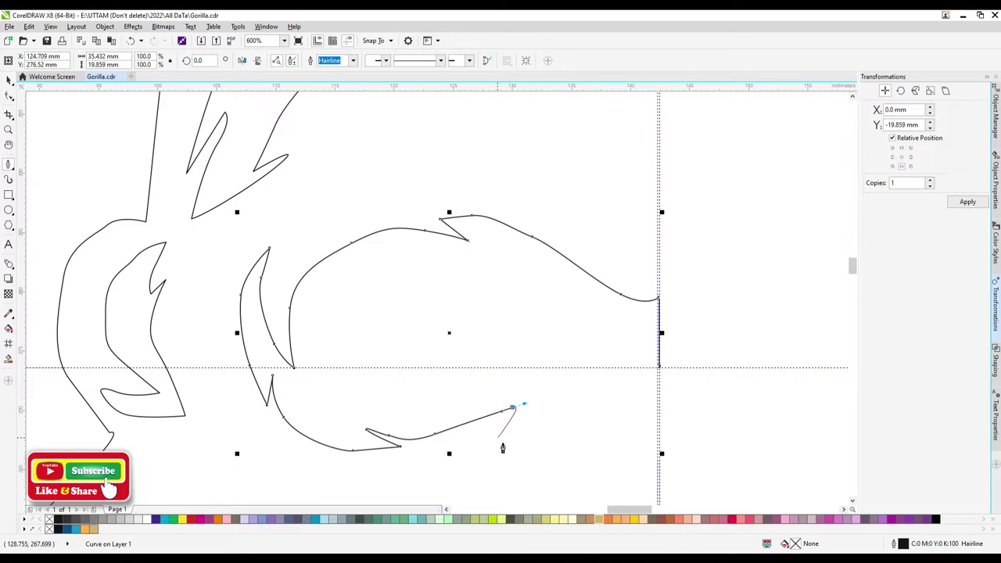
- Curve the lower edge of the eye outline back toward the centre guide
scroll(465, 486, down, 2)
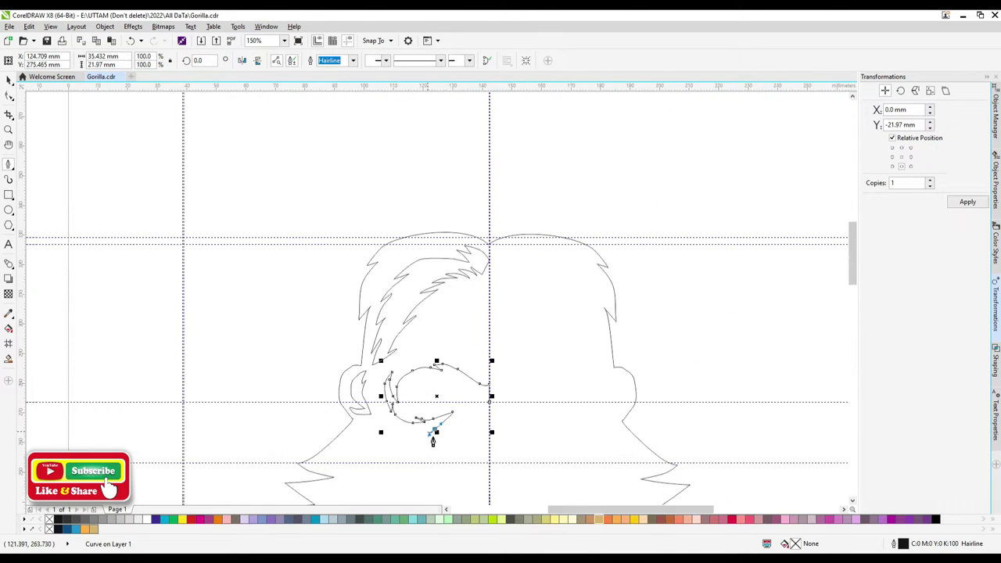
scroll(446, 488, up, 2)
drag(498, 479, 530, 474)
scroll(532, 454, down, 2)
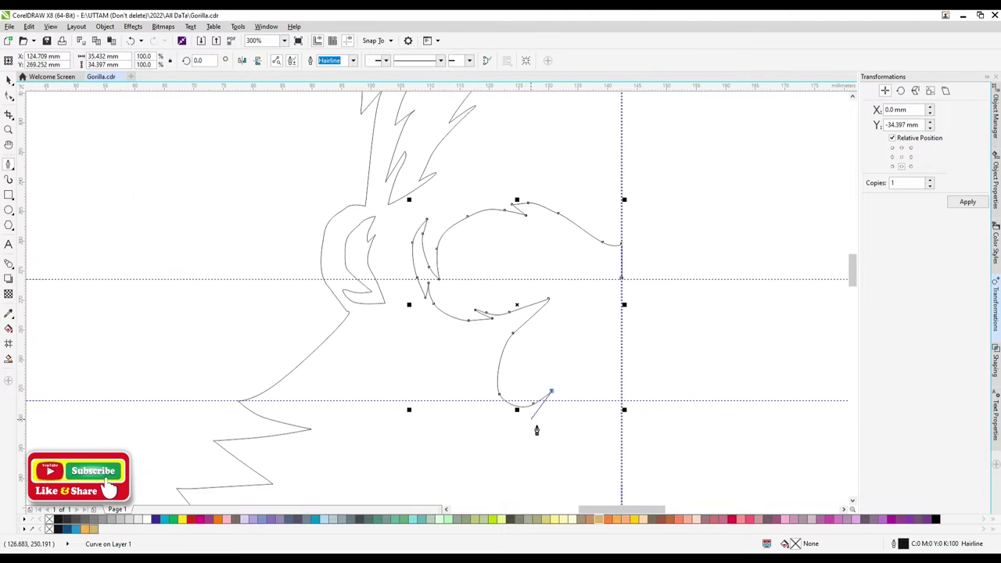
scroll(540, 453, up, 2)
scroll(564, 463, down, 2)
scroll(551, 438, down, 2)
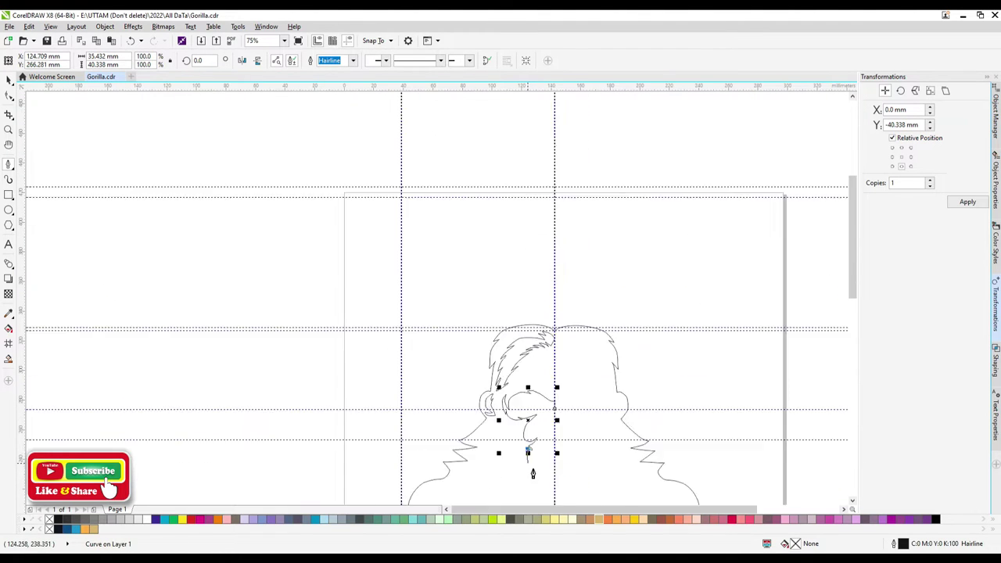
scroll(532, 415, up, 2)
drag(516, 430, 526, 472)
scroll(525, 458, down, 2)
scroll(521, 440, up, 2)
scroll(521, 392, up, 2)
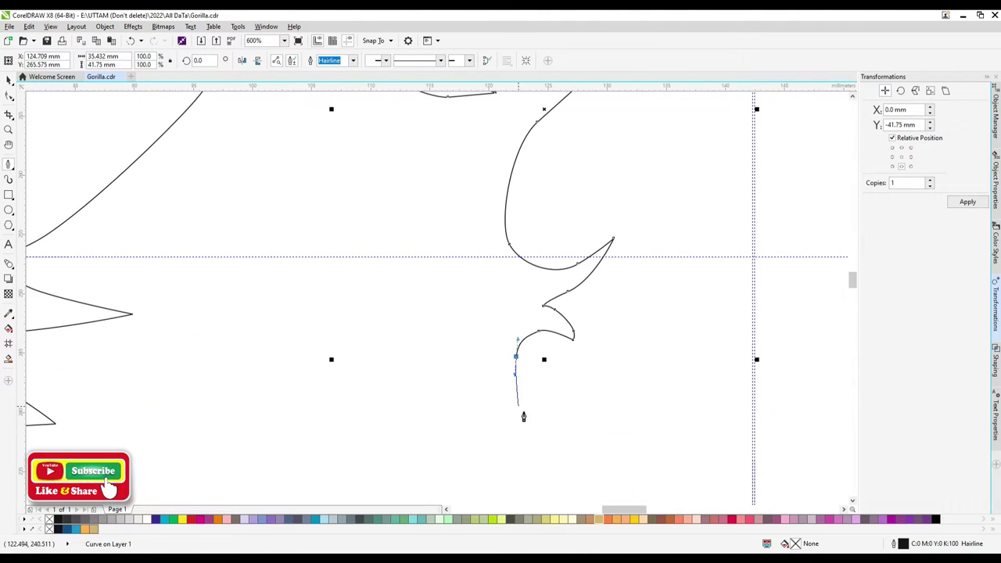
click(516, 412)
drag(690, 381, 755, 391)
- Add the eye corner points and close the outer eye outline
scroll(751, 415, down, 2)
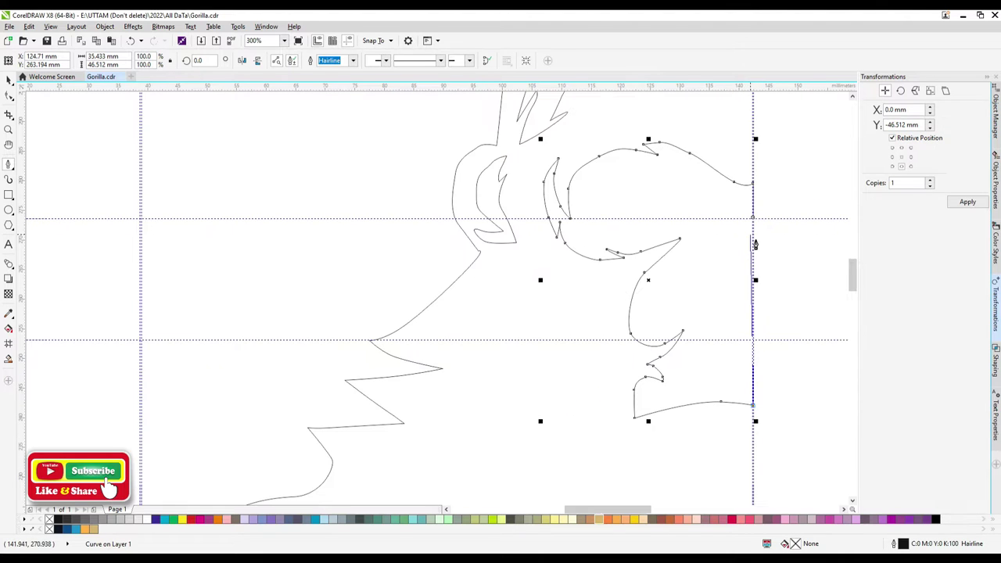
scroll(755, 245, up, 2)
click(528, 243)
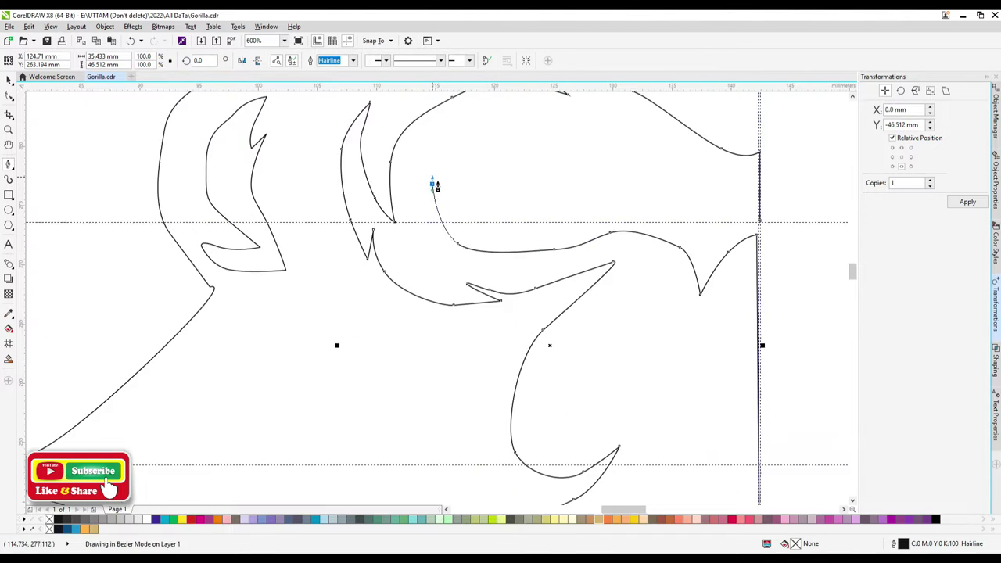
scroll(470, 206, down, 2)
scroll(505, 197, up, 4)
scroll(527, 173, up, 2)
scroll(490, 365, down, 2)
drag(556, 229, 586, 239)
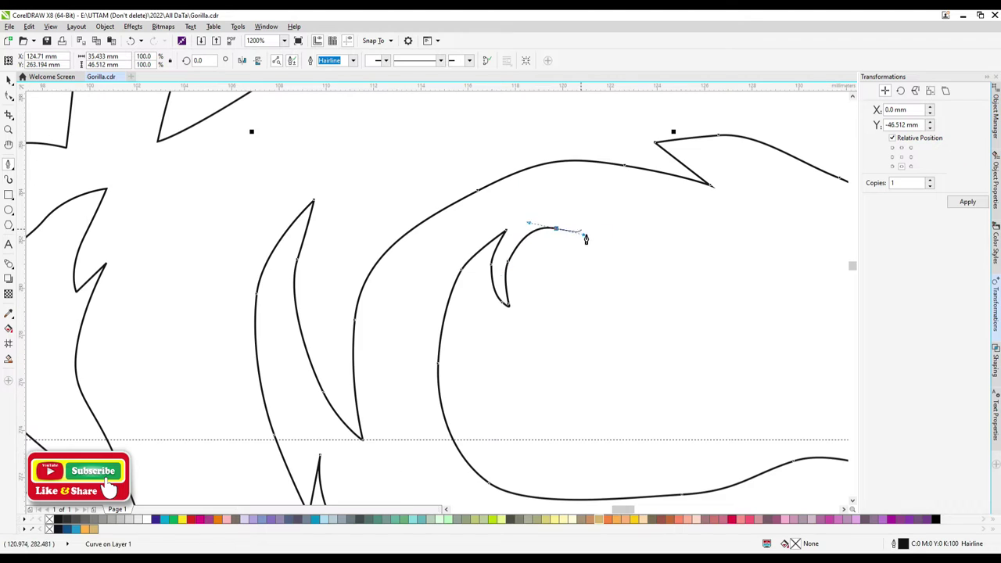
scroll(637, 226, down, 2)
scroll(831, 339, up, 2)
scroll(861, 347, down, 3)
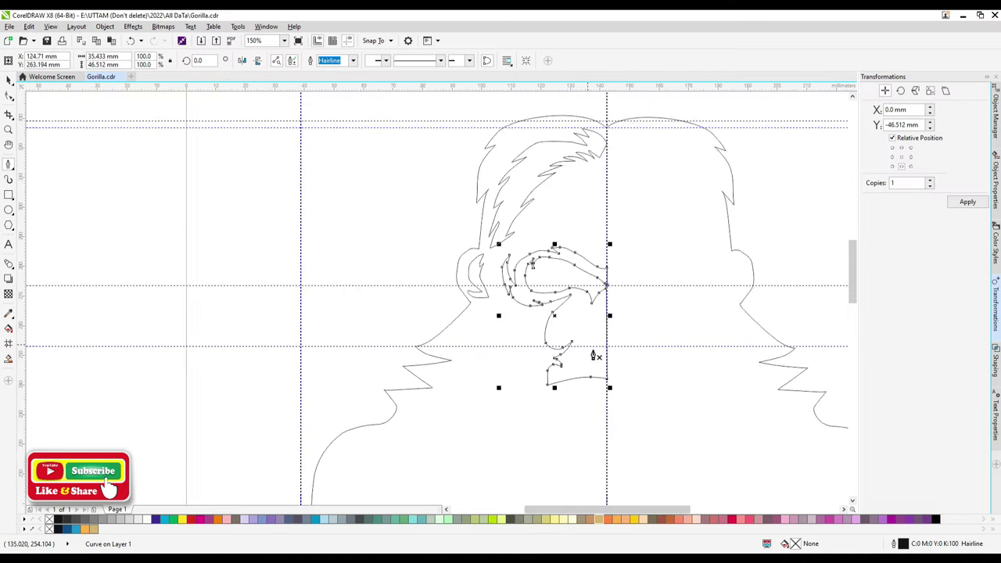
scroll(592, 290, up, 2)
click(686, 300)
scroll(678, 305, up, 1)
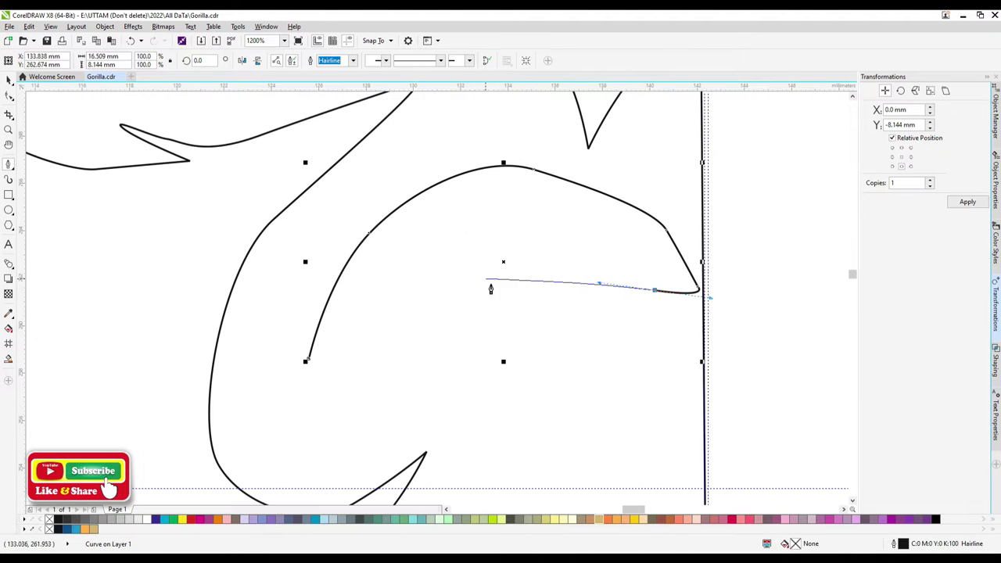
drag(552, 395, 501, 395)
- Draw and close the smaller curved inner eye shape
click(381, 317)
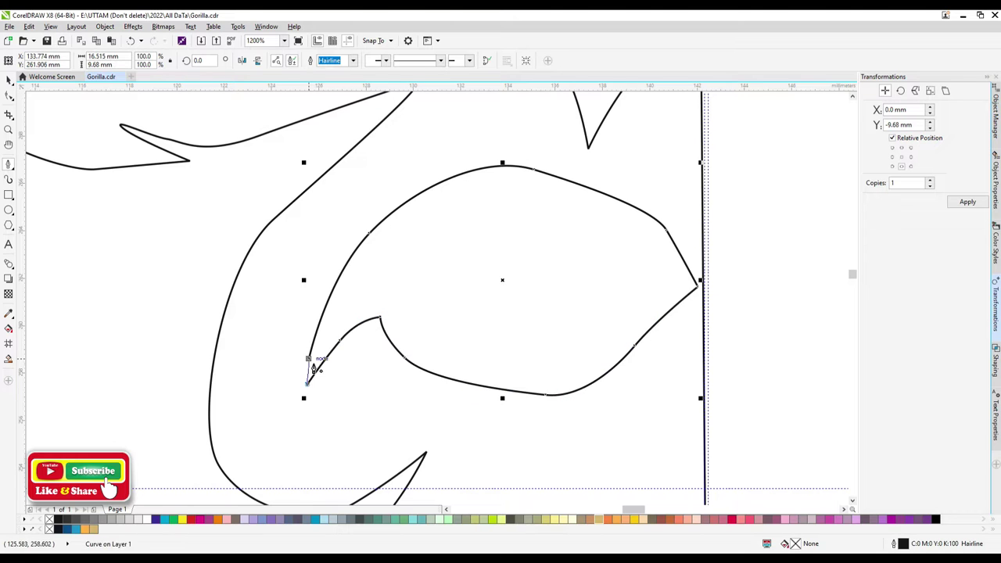
click(307, 382)
drag(425, 277, 436, 234)
drag(518, 209, 563, 227)
drag(612, 263, 649, 301)
click(425, 277)
- Trace the jagged beard outline below the eye, with sharp peaks and curved spikes up to the guide
scroll(540, 376, down, 3)
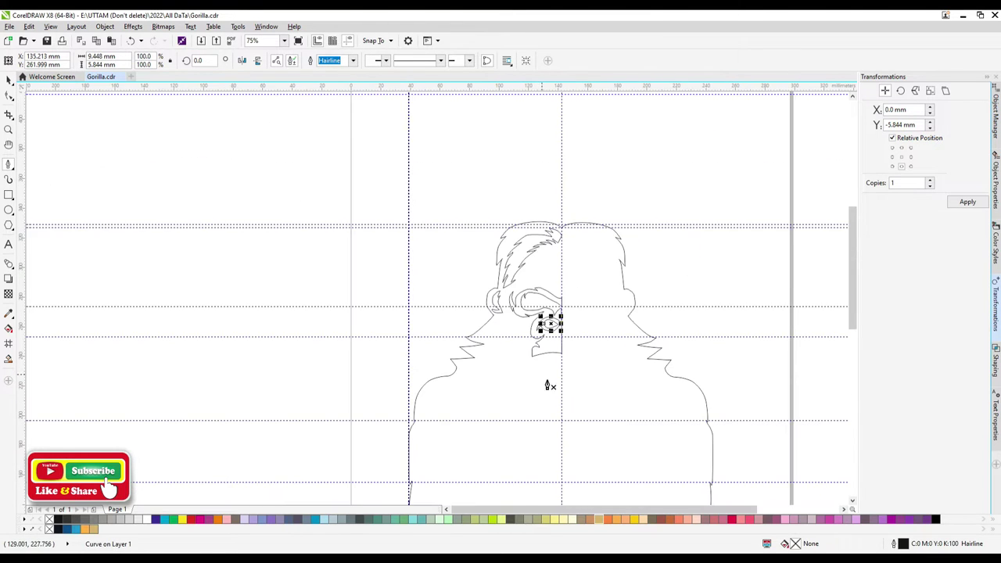
scroll(547, 384, up, 2)
scroll(561, 374, up, 1)
click(546, 427)
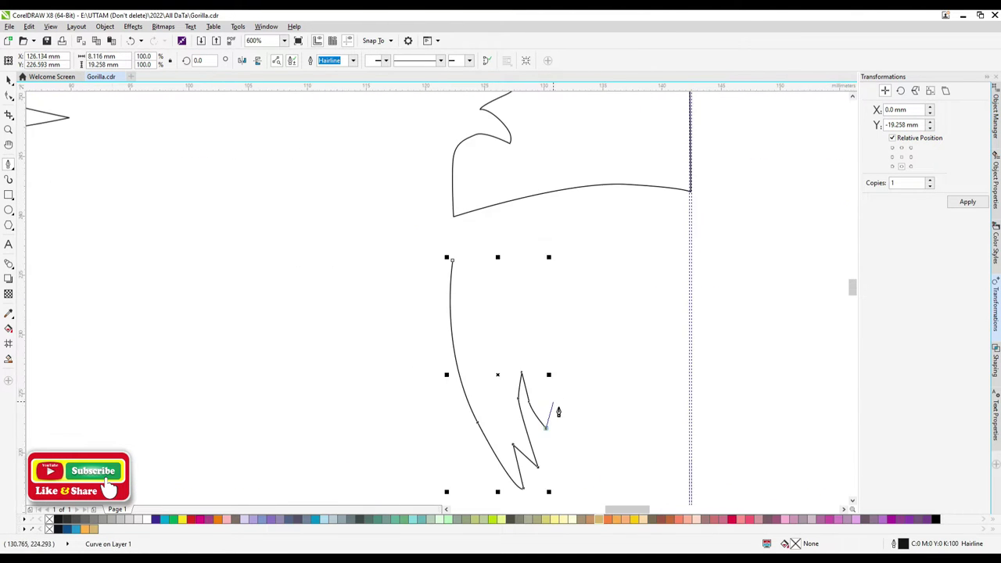
scroll(606, 377, up, 1)
click(640, 294)
click(691, 417)
drag(702, 303, 711, 294)
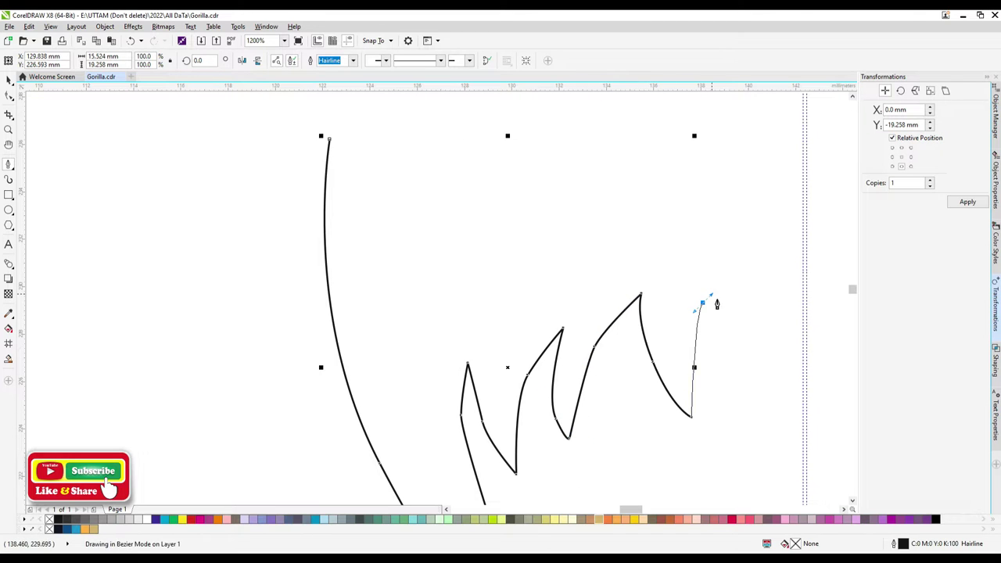
scroll(794, 307, down, 1)
click(796, 290)
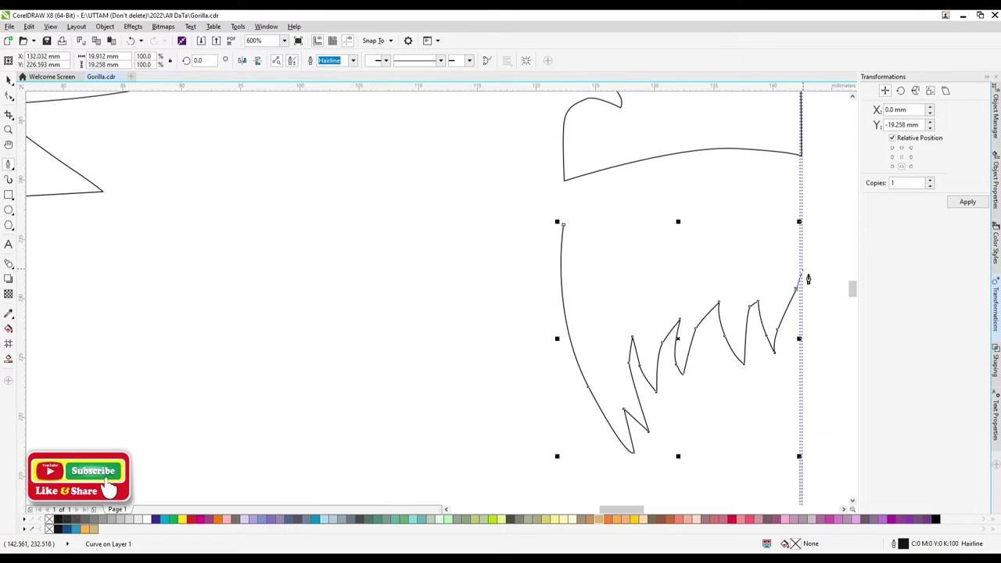
- Delete the extra top-edge nodes so the beard's upper edge becomes one smooth curve
click(8, 94)
scroll(563, 282, up, 1)
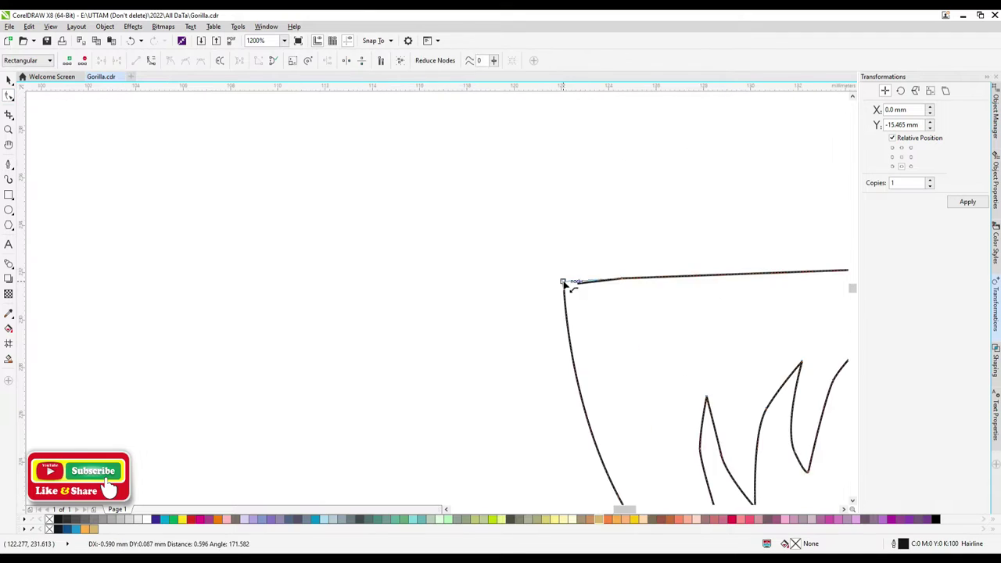
scroll(563, 282, down, 2)
click(653, 253)
key(Delete)
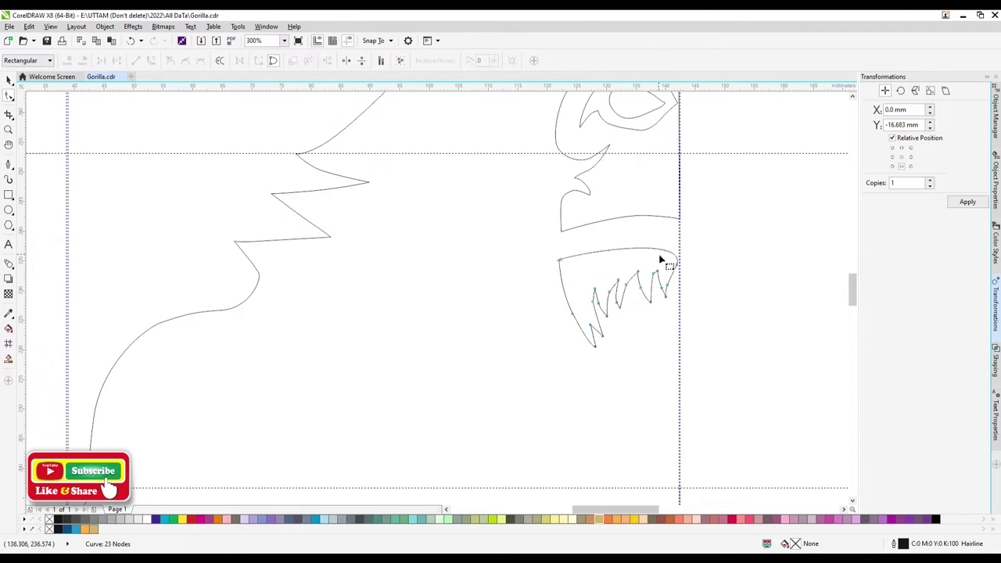
scroll(588, 260, up, 1)
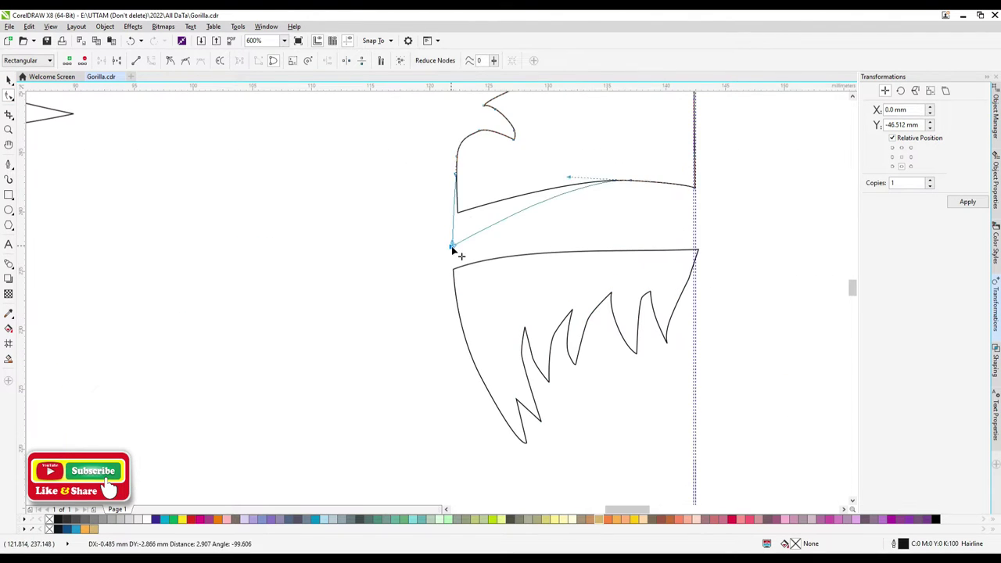
scroll(649, 195, up, 1)
key(Delete)
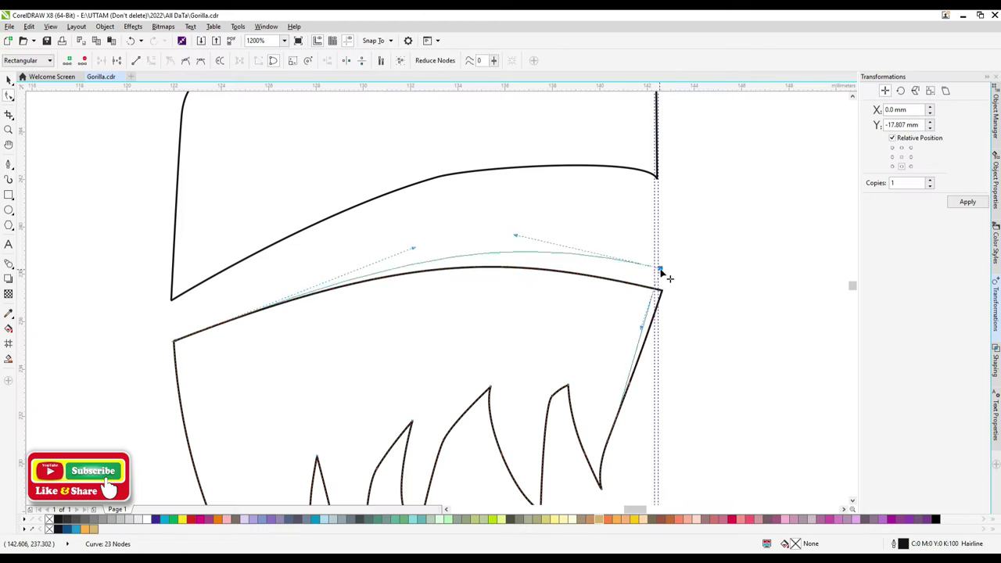
scroll(622, 309, down, 3)
scroll(618, 309, up, 1)
scroll(579, 312, down, 1)
- Start the cheek fur outline with the Bezier tool, removing a misplaced point and adding the first spikes
key(F5)
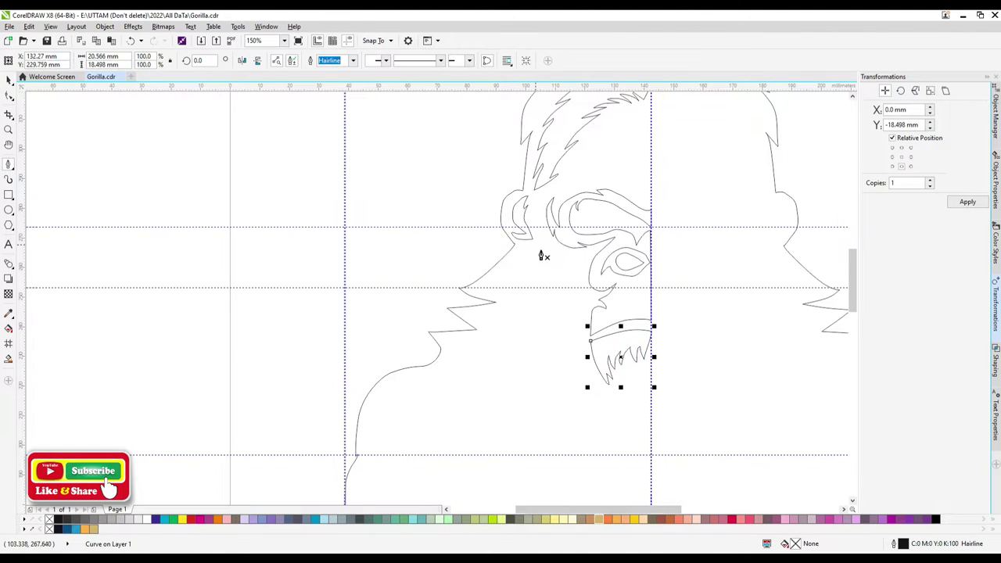
scroll(543, 255, up, 1)
scroll(553, 270, up, 2)
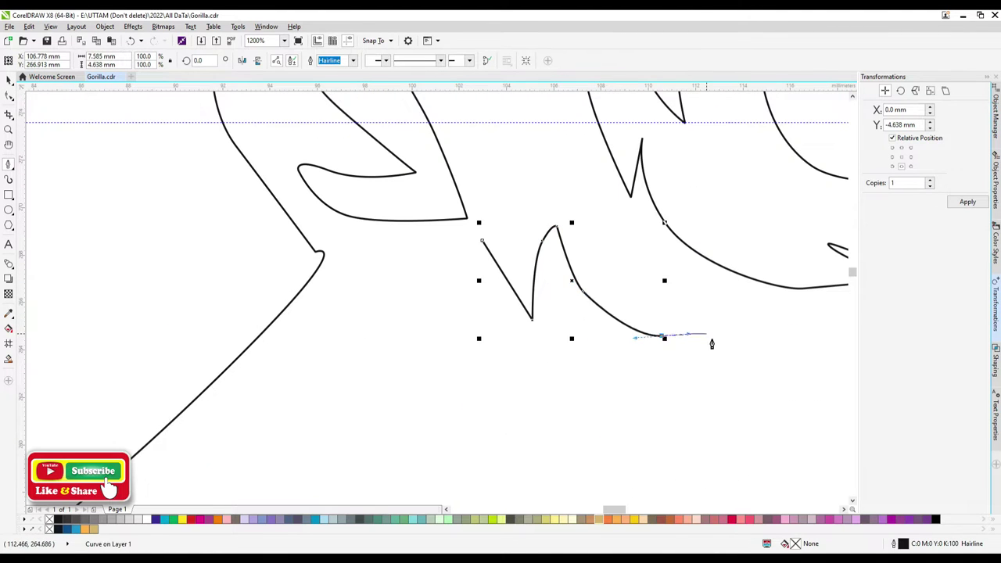
scroll(711, 344, down, 1)
scroll(682, 341, up, 1)
key(Delete)
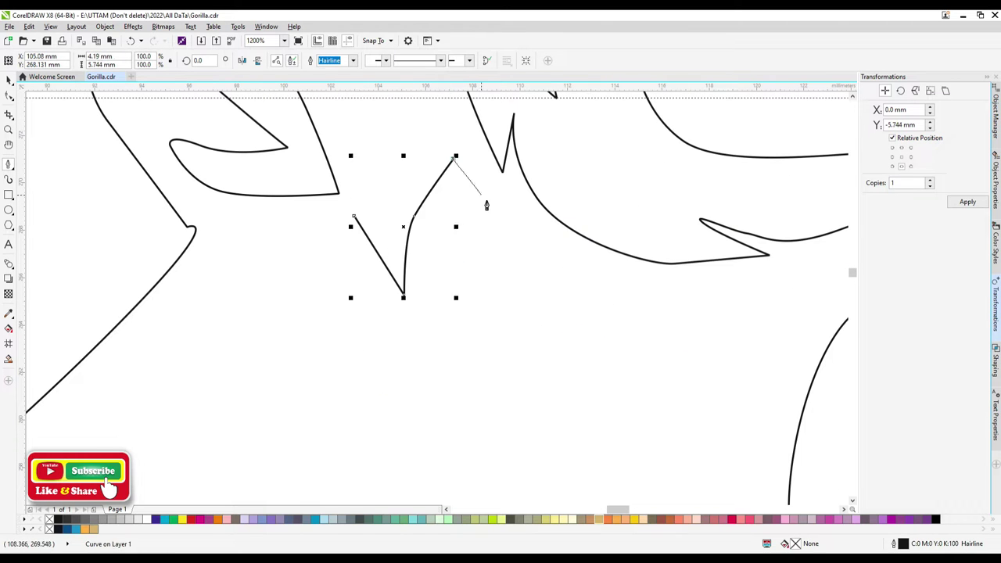
drag(569, 296, 618, 299)
click(706, 294)
drag(663, 341, 638, 355)
click(669, 382)
click(555, 391)
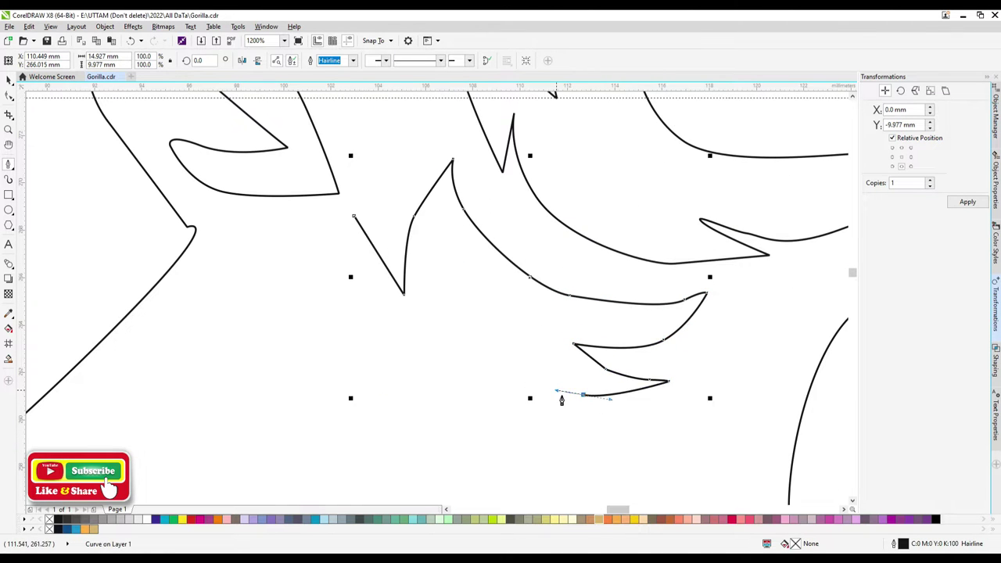
click(590, 428)
scroll(576, 370, down, 1)
scroll(577, 371, up, 1)
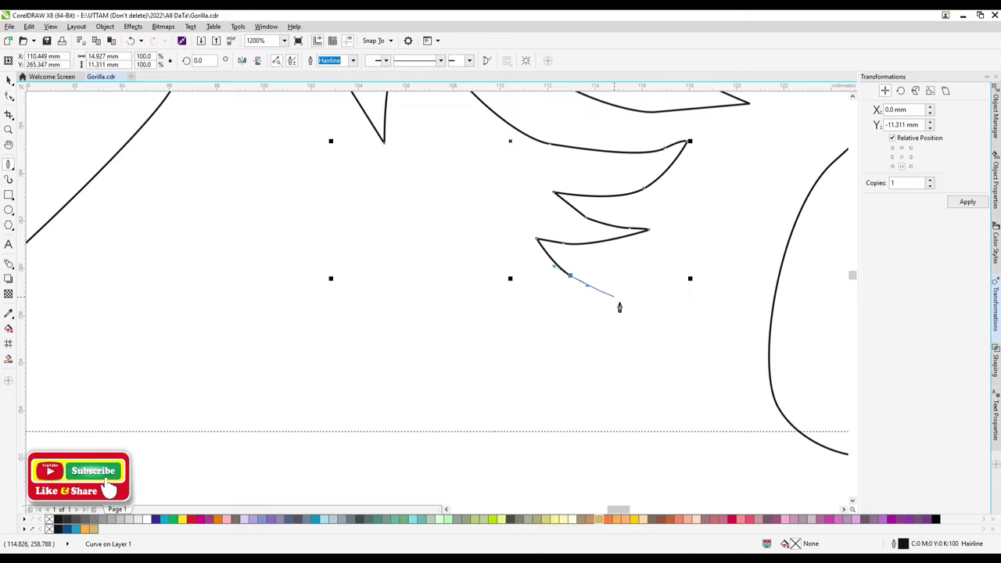
click(608, 295)
click(555, 460)
- Continue the spiky fur outline down the cheek, undoing misplaced segments and adding a connecting point
scroll(588, 438, down, 1)
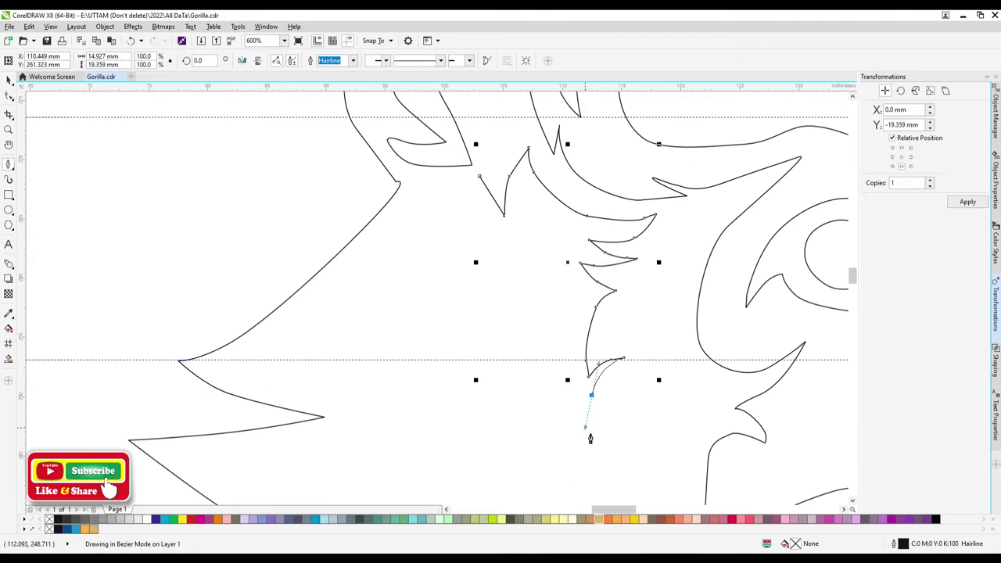
scroll(567, 425, down, 1)
scroll(564, 438, up, 1)
scroll(577, 259, up, 1)
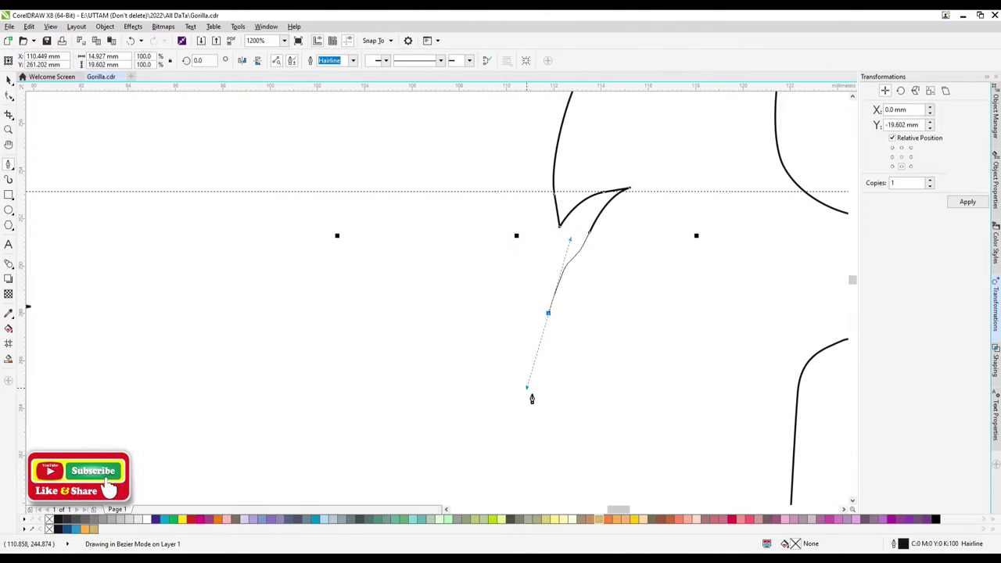
scroll(592, 397, down, 1)
click(597, 358)
scroll(567, 399, up, 1)
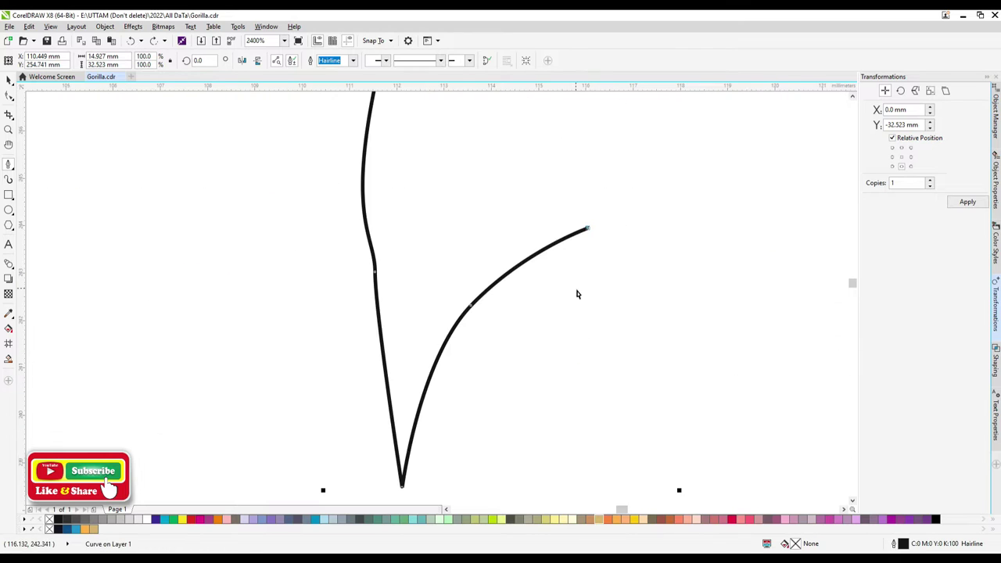
mouse_move(515, 363)
mouse_down()
mouse_move(506, 417)
mouse_move(559, 410)
mouse_up()
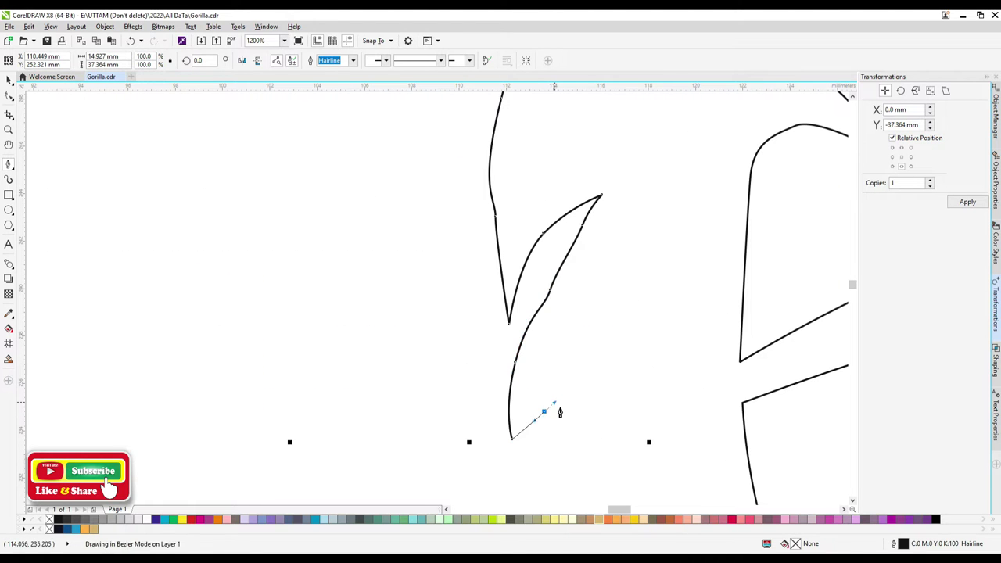
scroll(546, 369, down, 2)
scroll(569, 316, up, 1)
drag(561, 285, 569, 317)
scroll(650, 407, down, 1)
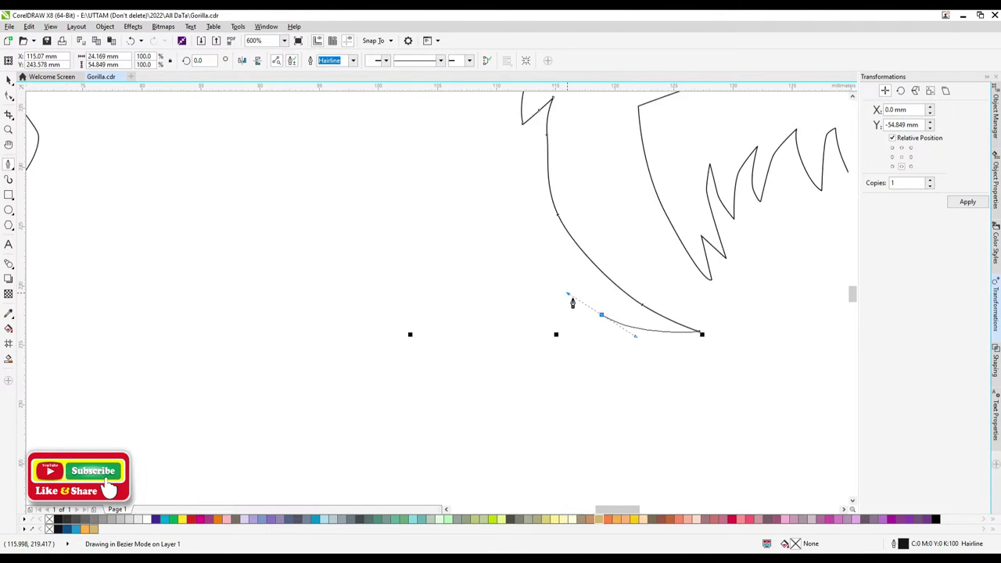
drag(725, 404, 606, 384)
scroll(586, 374, up, 1)
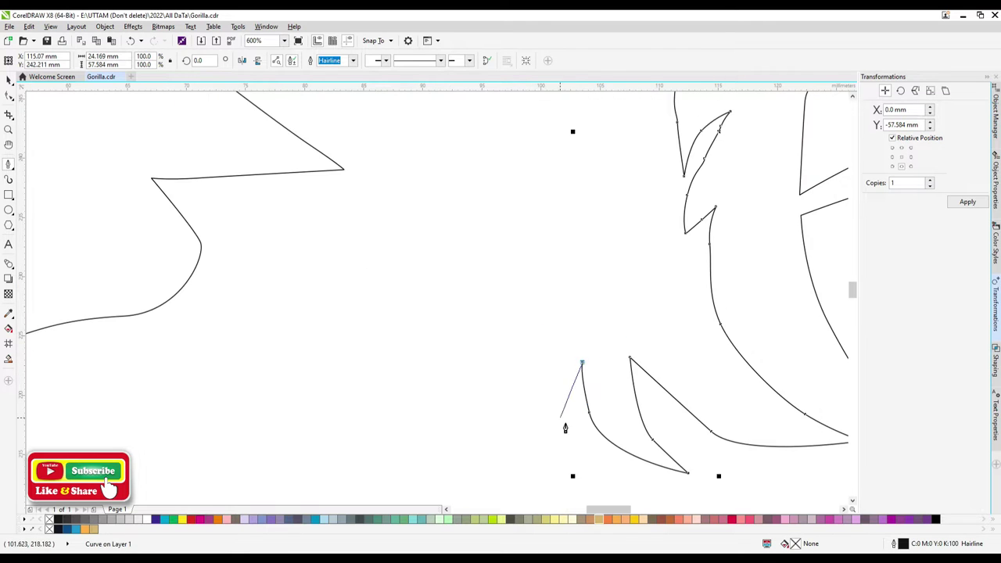
scroll(555, 260, down, 1)
drag(542, 288, 543, 258)
scroll(546, 175, up, 2)
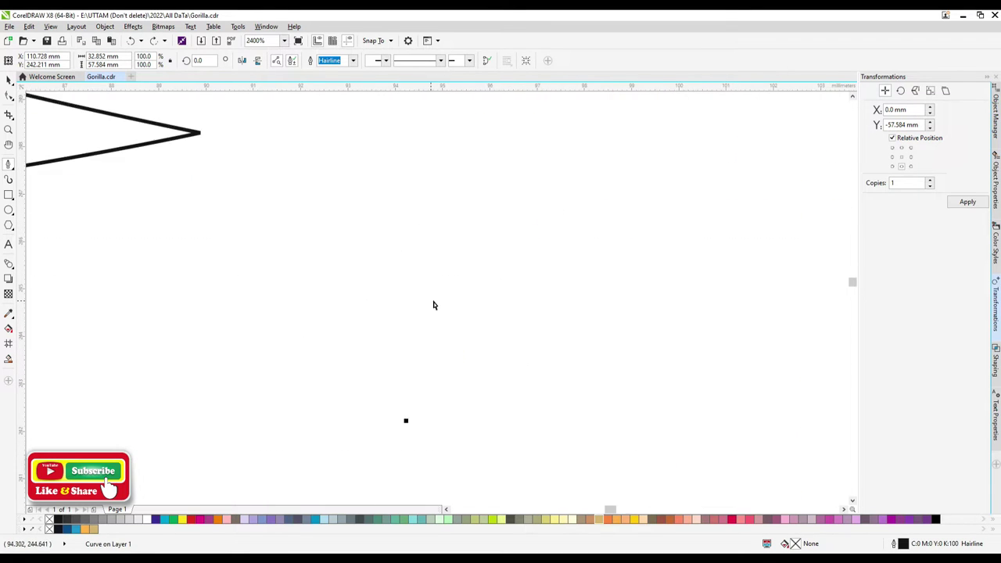
scroll(543, 196, down, 1)
scroll(559, 209, down, 1)
scroll(554, 322, up, 1)
key(ctrl+z)
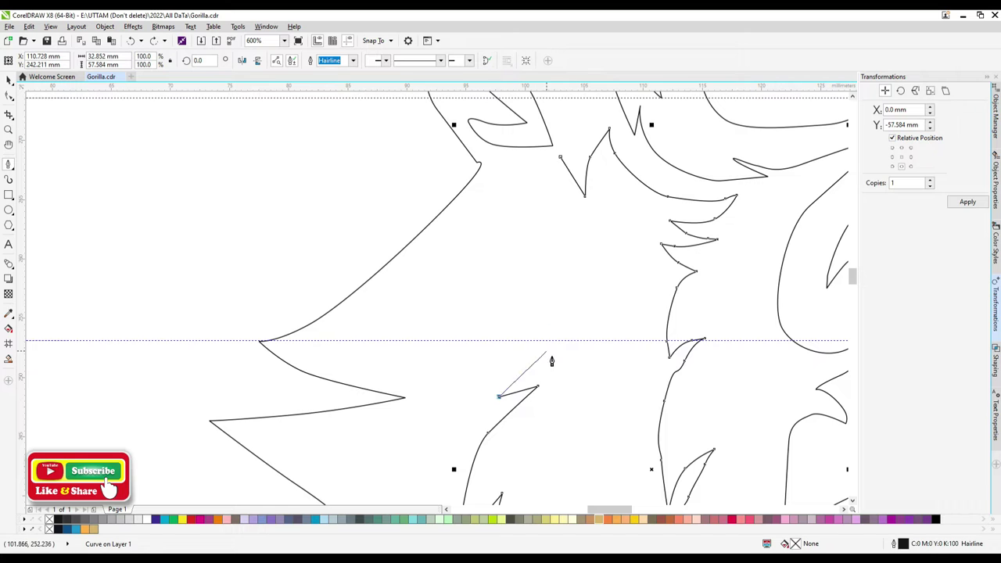
click(554, 234)
scroll(564, 313, down, 2)
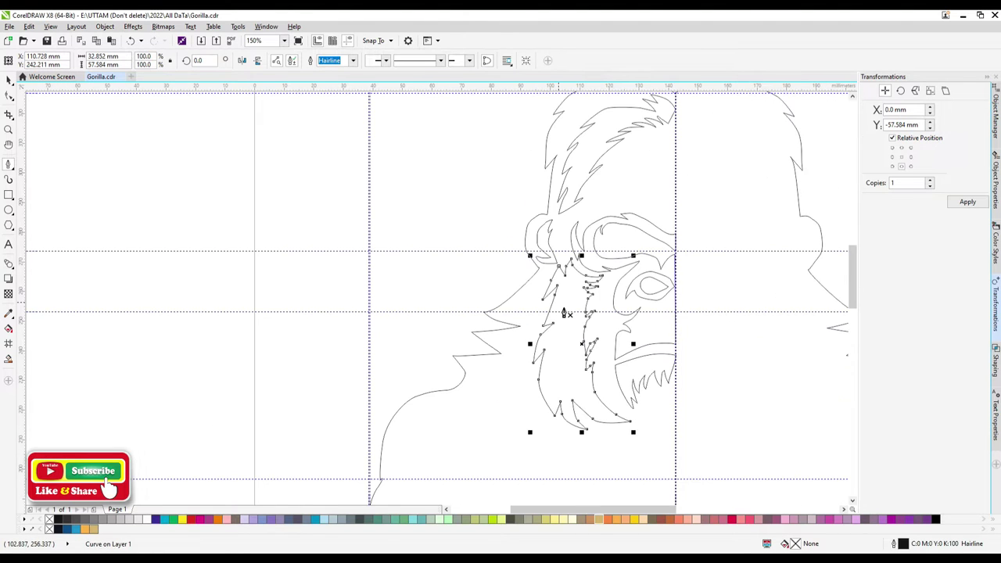
- Begin the chest fur outline with nodes across the top and a curved tuft
scroll(810, 432, down, 2)
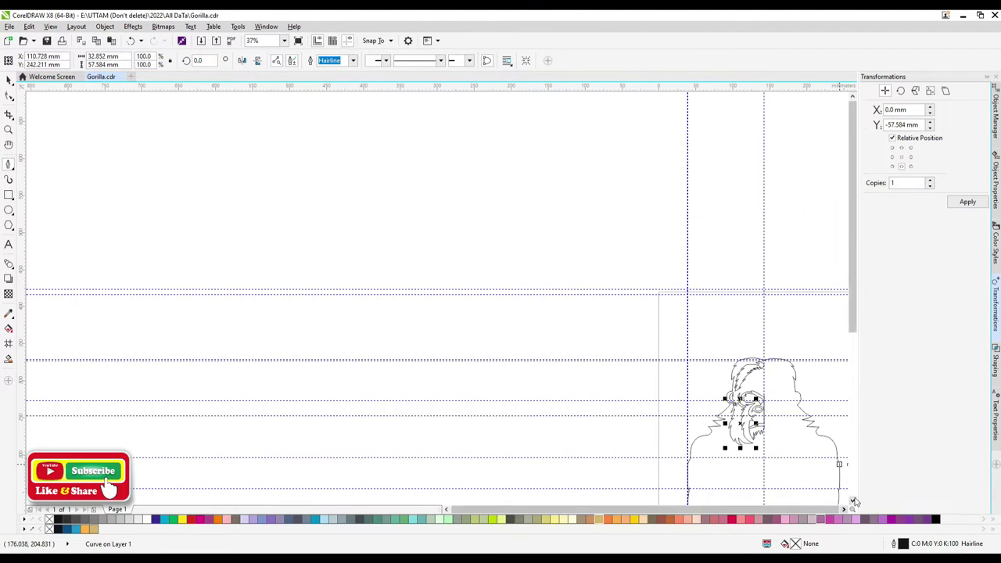
click(853, 502)
scroll(802, 431, up, 1)
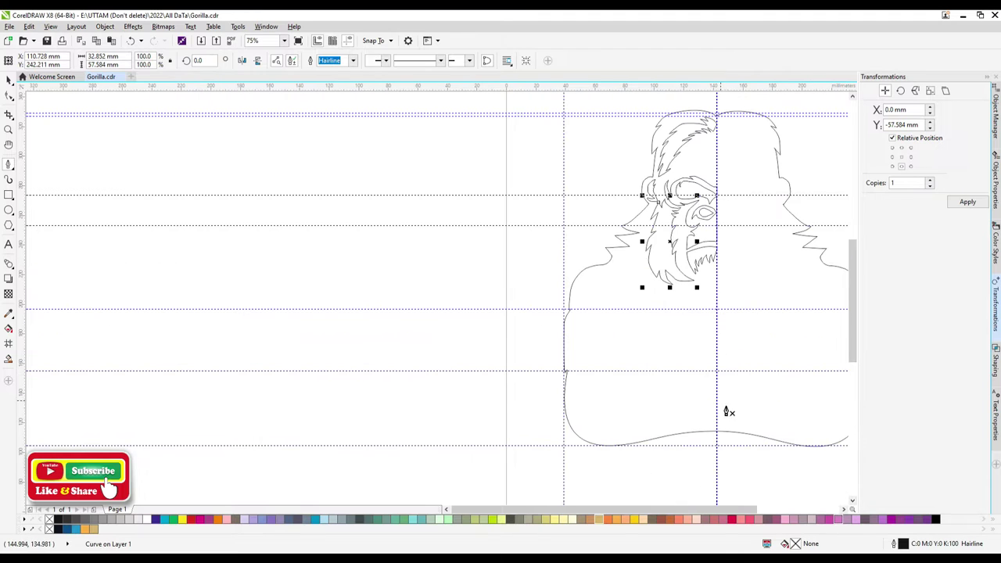
scroll(717, 339, up, 1)
click(641, 283)
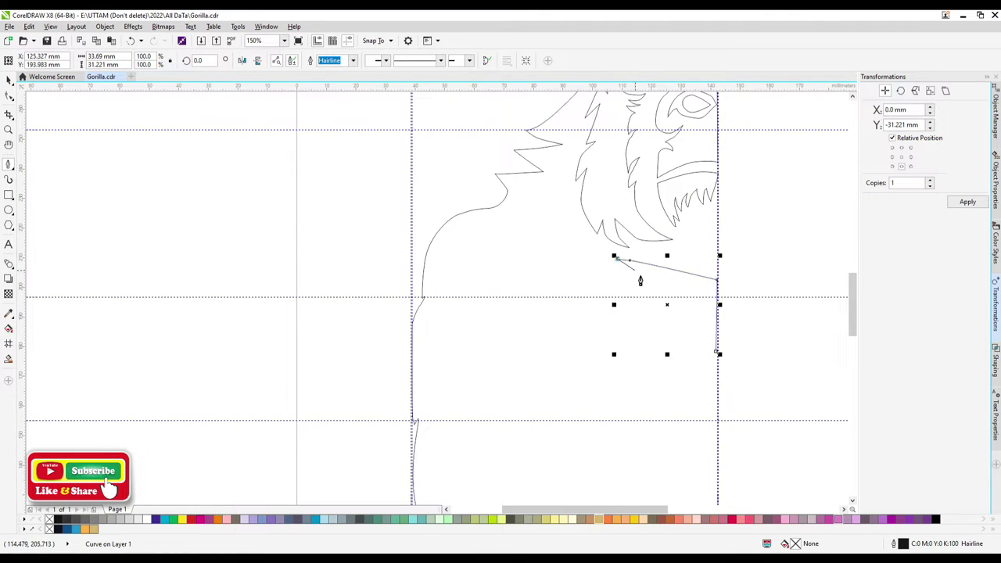
scroll(640, 281, up, 3)
click(579, 286)
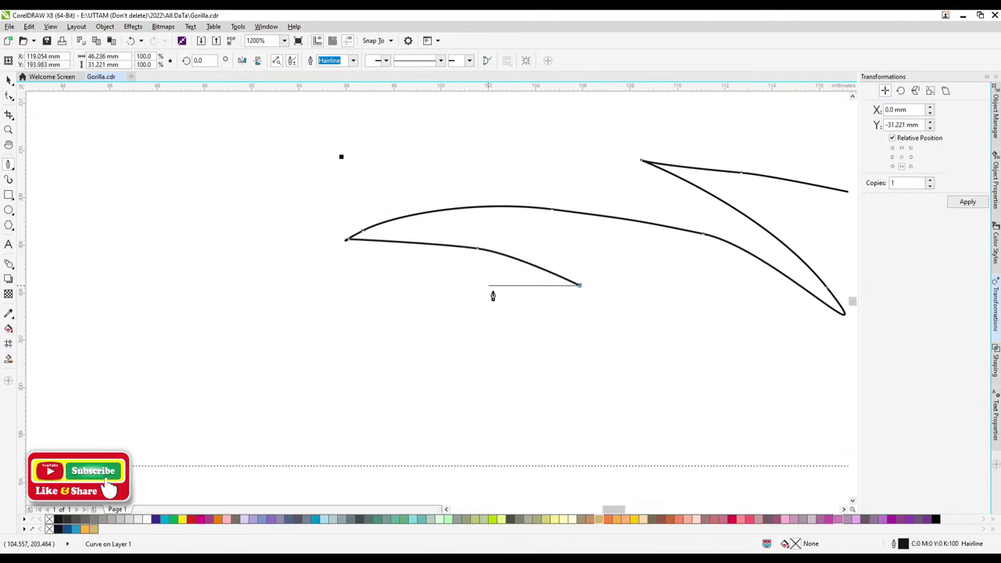
click(513, 286)
drag(245, 340, 232, 371)
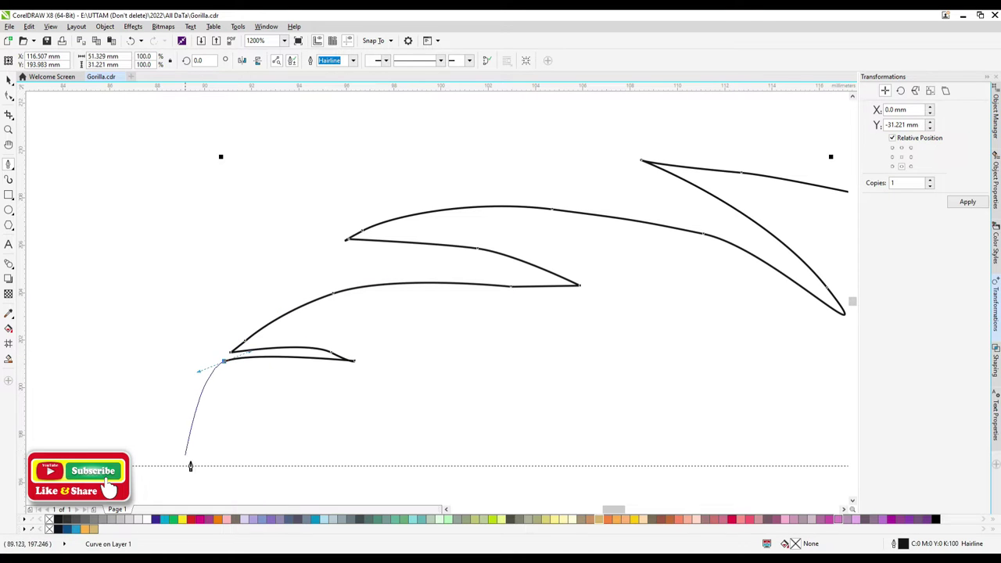
- Trace the fur outline down the left edge and curve the bottom tufts back toward the centre guide
scroll(195, 461, down, 1)
scroll(214, 447, down, 1)
scroll(291, 427, down, 2)
click(258, 321)
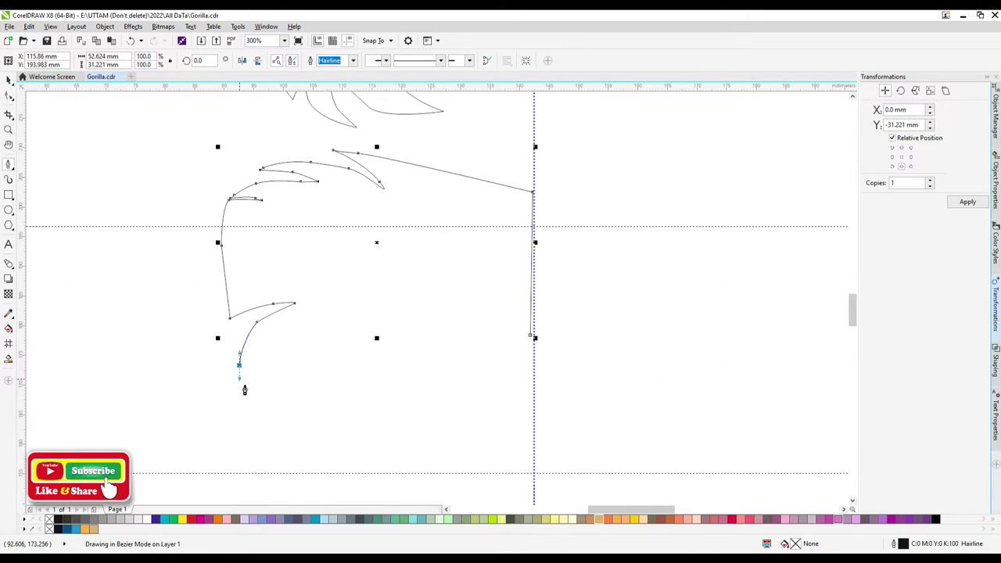
click(239, 365)
click(240, 406)
click(519, 427)
drag(465, 383, 412, 362)
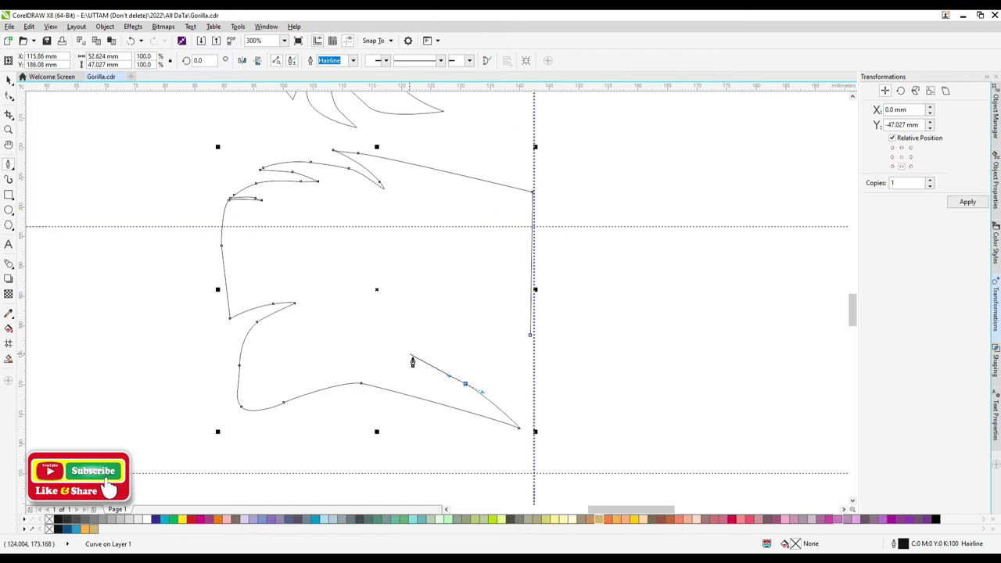
scroll(497, 365, up, 2)
mouse_move(501, 424)
mouse_down()
mouse_move(436, 261)
mouse_move(413, 295)
mouse_up()
scroll(436, 262, down, 2)
scroll(456, 334, down, 1)
- Draw the tapered finger-like fur strand left of the chest fur and finish the path
click(389, 202)
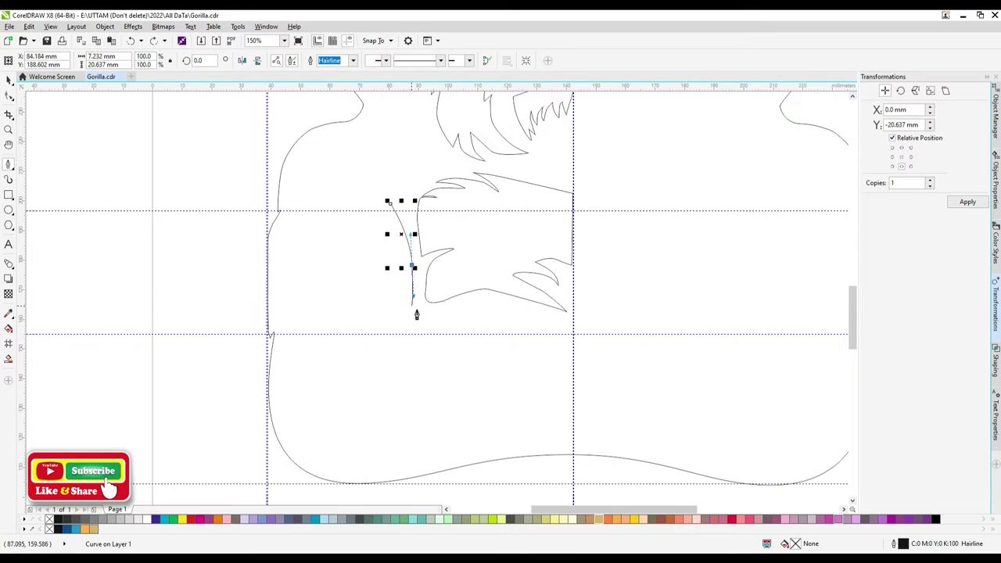
scroll(380, 307, down, 1)
scroll(436, 295, up, 1)
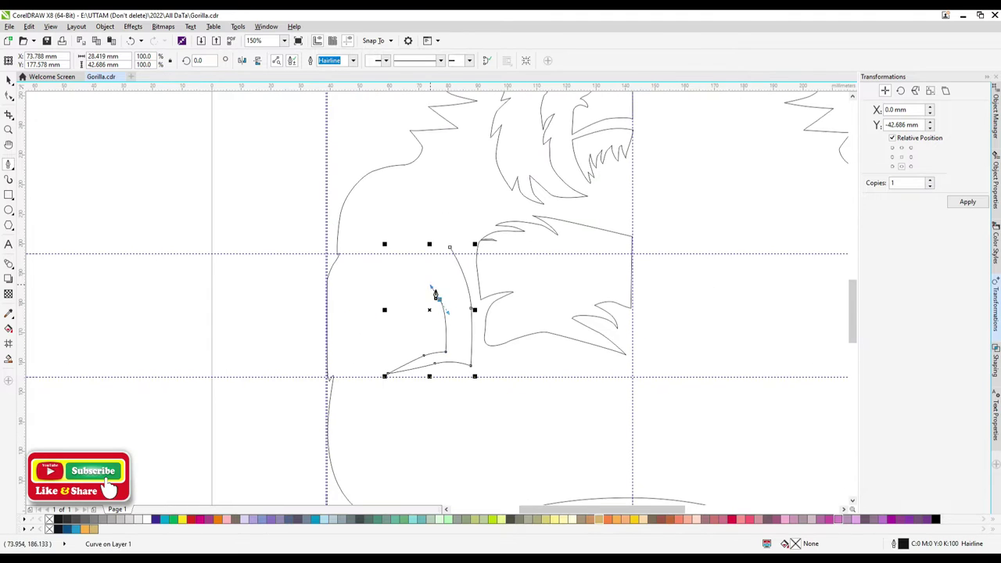
scroll(454, 268, up, 2)
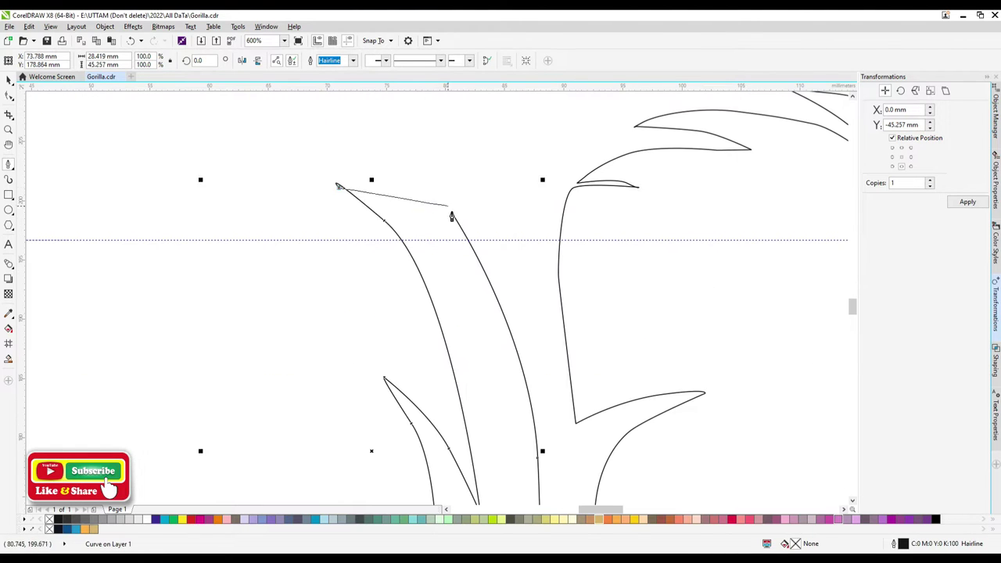
click(443, 228)
key(space)
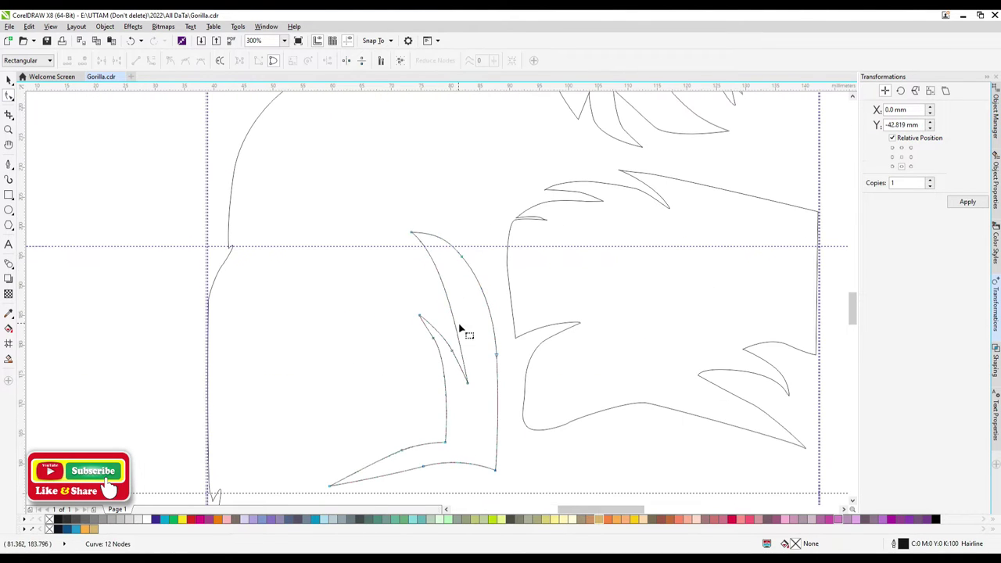
scroll(472, 269, down, 4)
key(space)
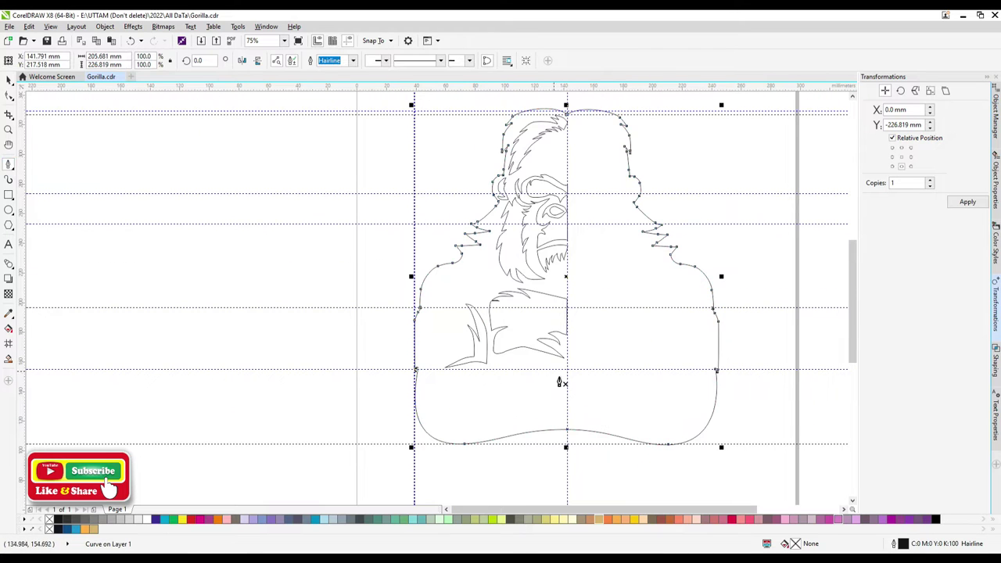
- Outline the forearm with a finger corner and close the path at its starting node
scroll(560, 382, up, 3)
click(726, 424)
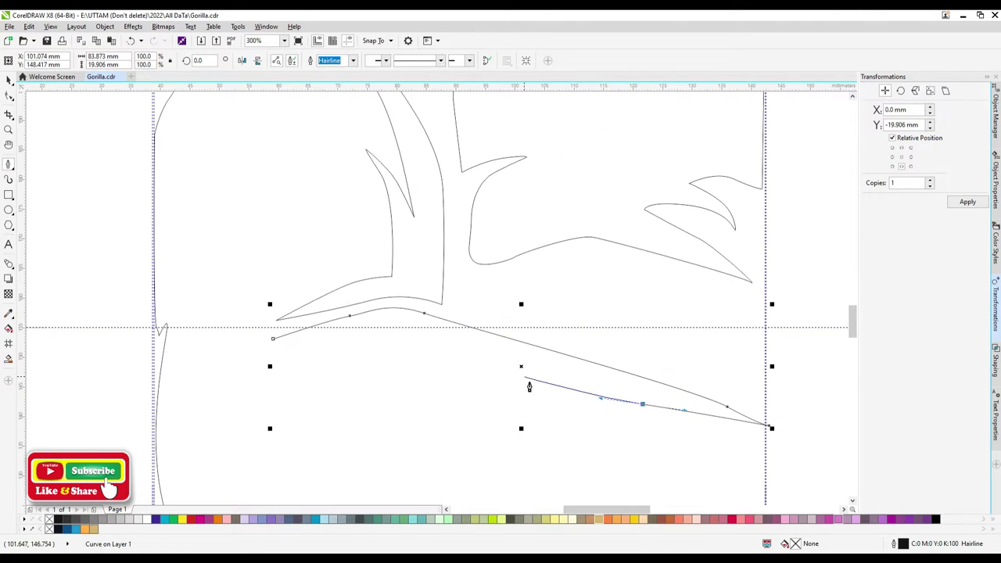
scroll(449, 360, up, 2)
click(444, 352)
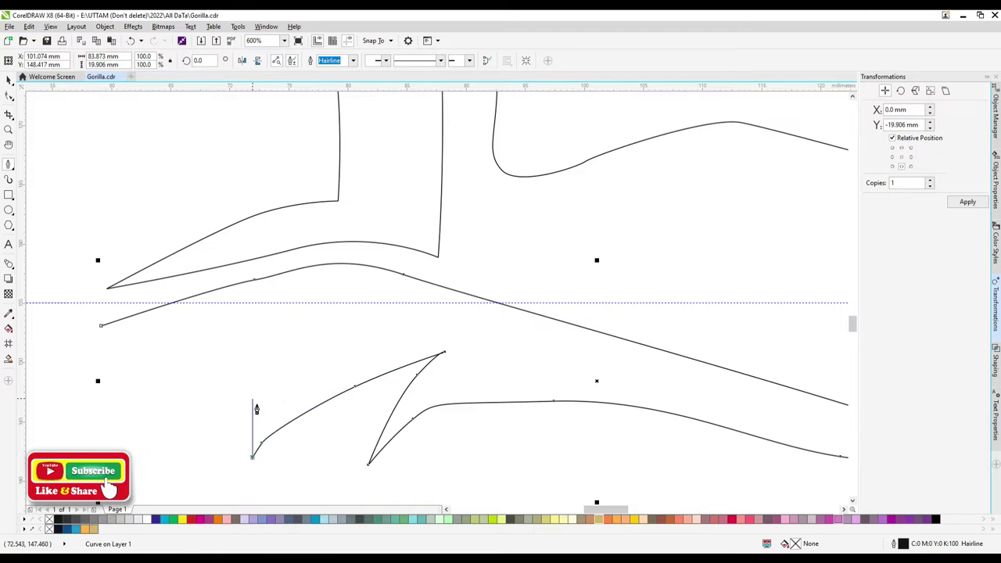
scroll(256, 408, up, 2)
scroll(442, 235, down, 2)
click(442, 229)
click(234, 242)
- Reshape the finger curve, remove the extra corner node, and smooth the bend and fingertip
key(F10)
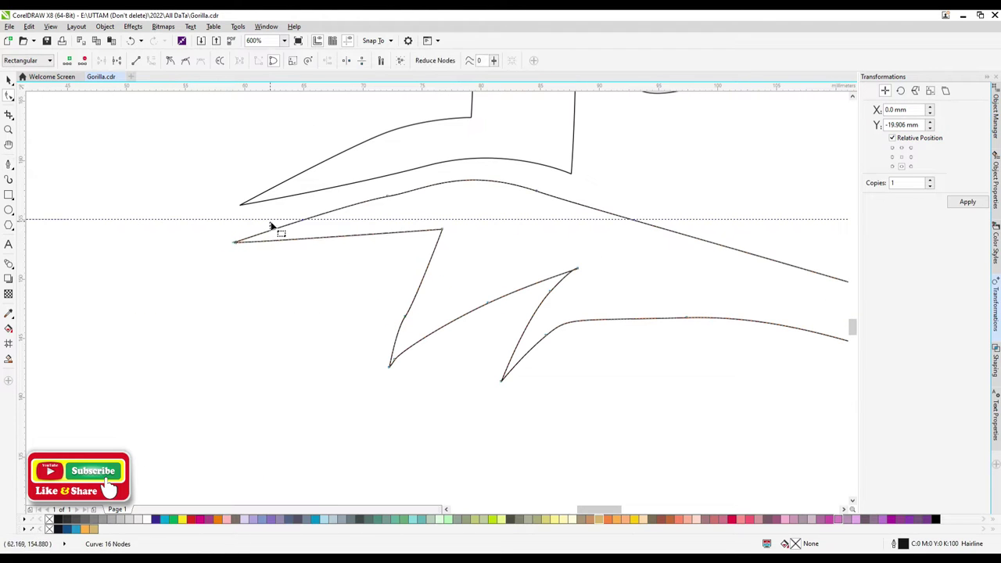
mouse_move(272, 226)
mouse_down()
mouse_move(381, 235)
mouse_move(375, 213)
mouse_up()
double_click(438, 230)
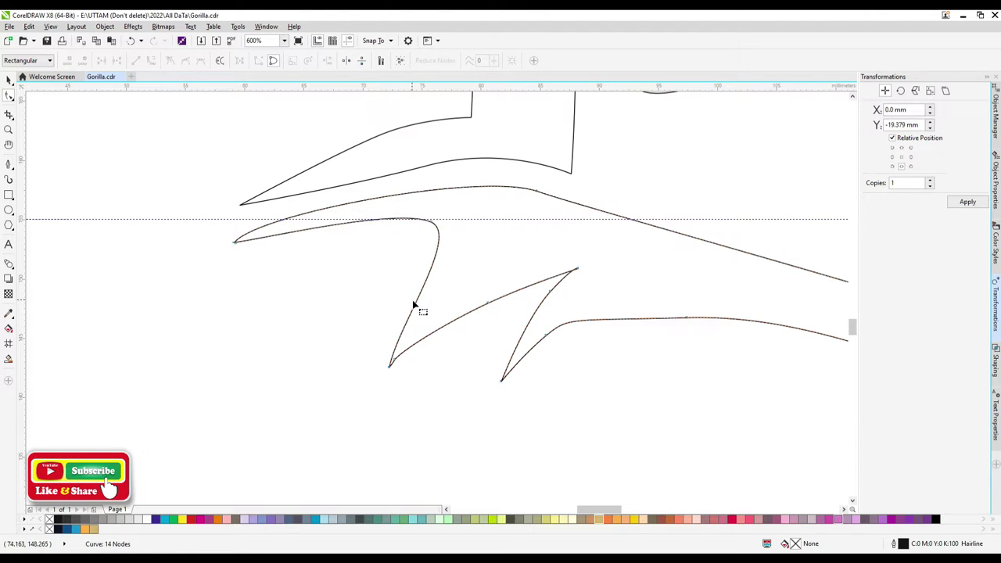
scroll(413, 304, down, 3)
scroll(408, 331, up, 3)
scroll(382, 302, up, 2)
scroll(394, 309, down, 3)
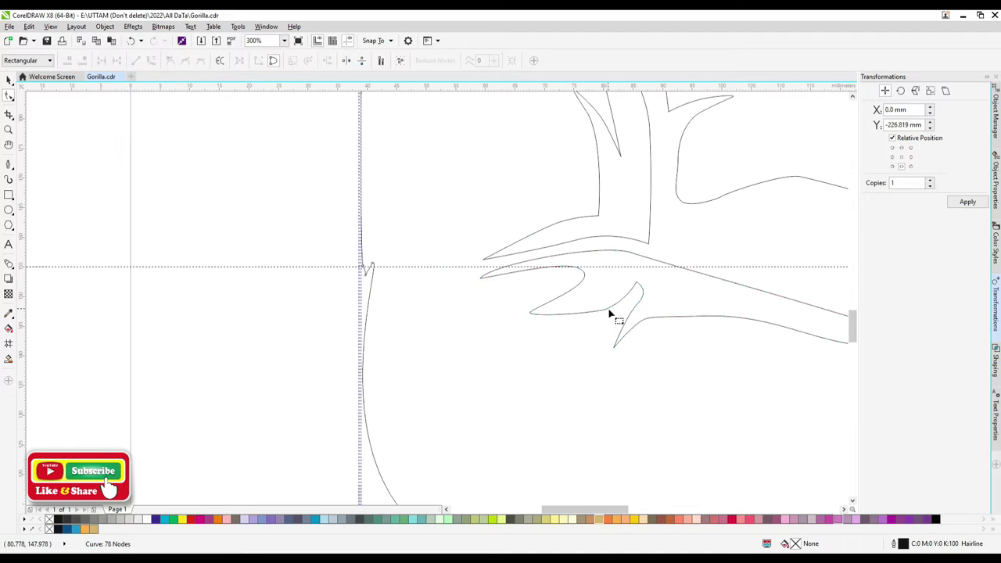
scroll(610, 314, up, 2)
drag(570, 298, 583, 294)
scroll(743, 297, up, 1)
drag(728, 324, 722, 339)
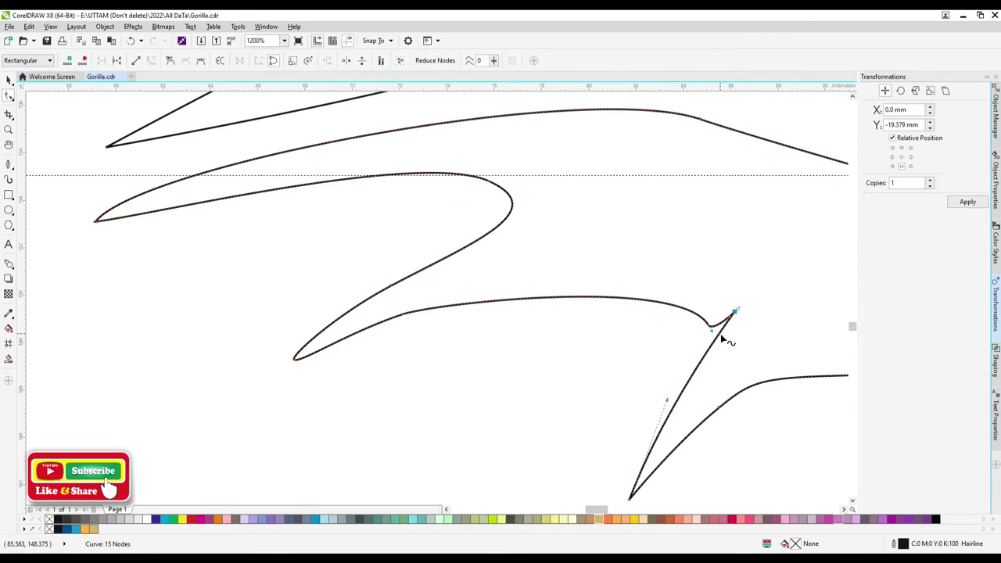
- Extend the forearm curve to the right, ending at the centre-guide intersection
scroll(629, 364, down, 3)
scroll(595, 364, up, 2)
scroll(564, 360, down, 3)
scroll(470, 268, up, 2)
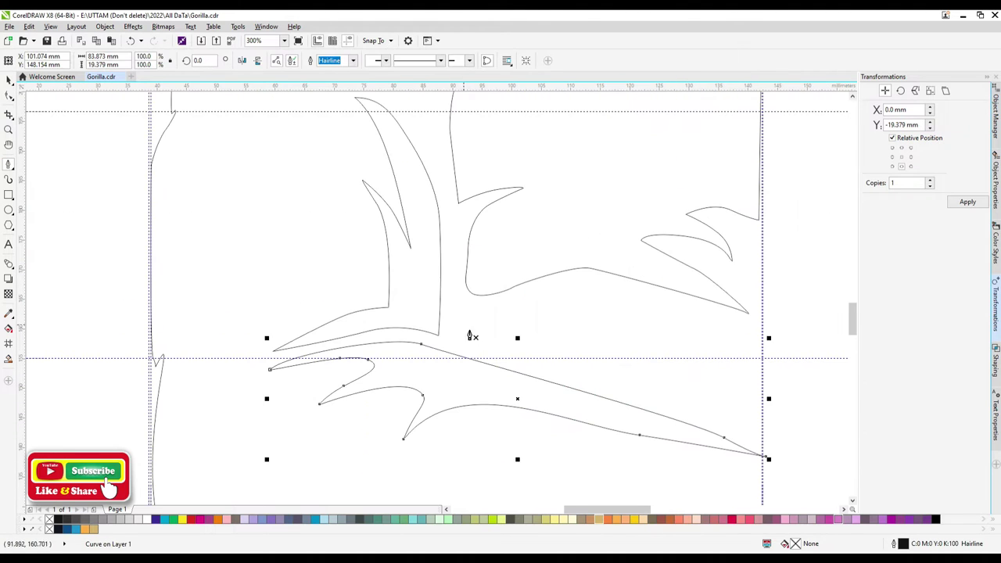
click(697, 319)
scroll(747, 352, down, 1)
scroll(746, 352, up, 1)
scroll(703, 352, up, 1)
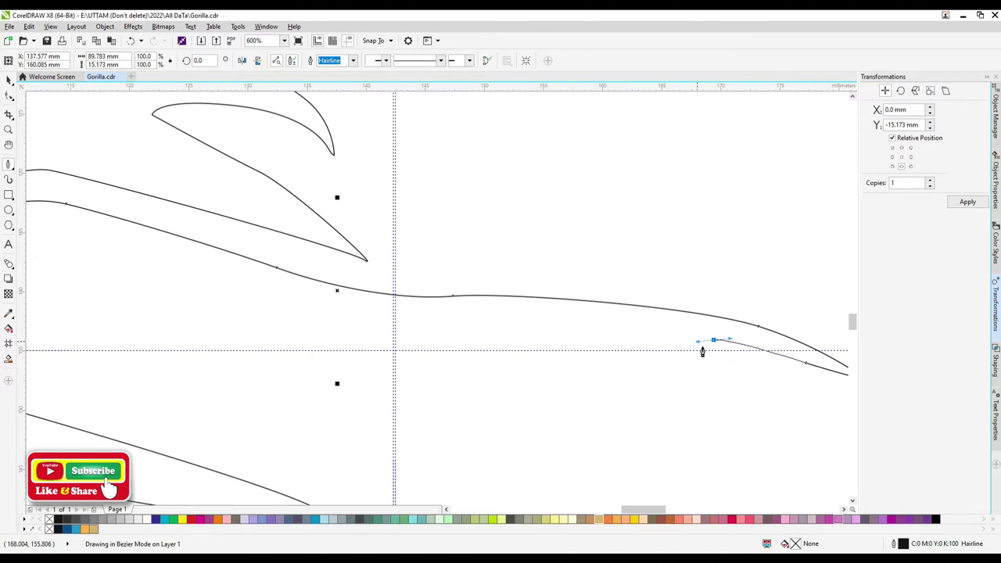
click(395, 350)
scroll(376, 344, down, 1)
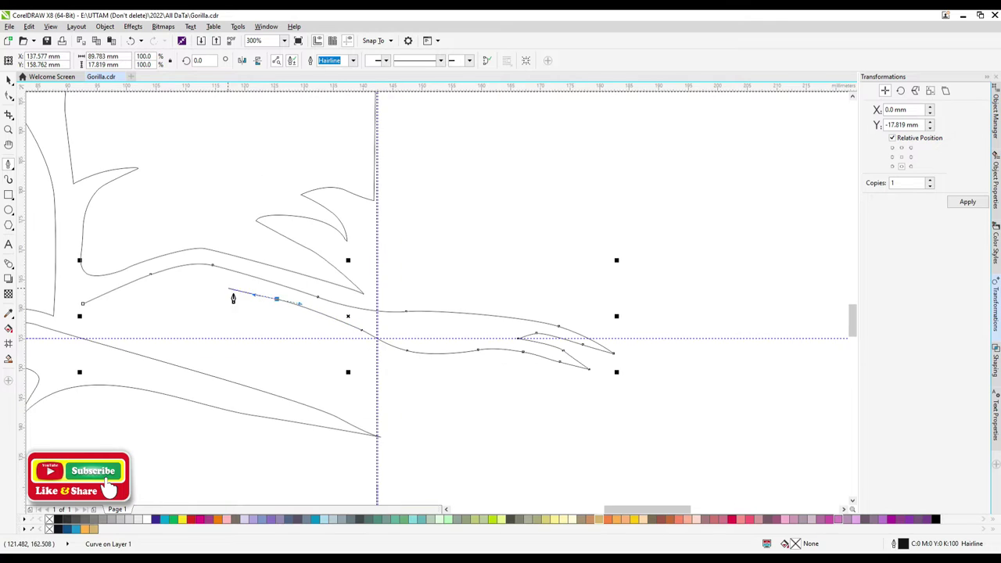
scroll(531, 325, down, 3)
- Inspect the face, left head, eye and brow outlines by selecting each with the Shape tool
key(F10)
scroll(547, 305, up, 1)
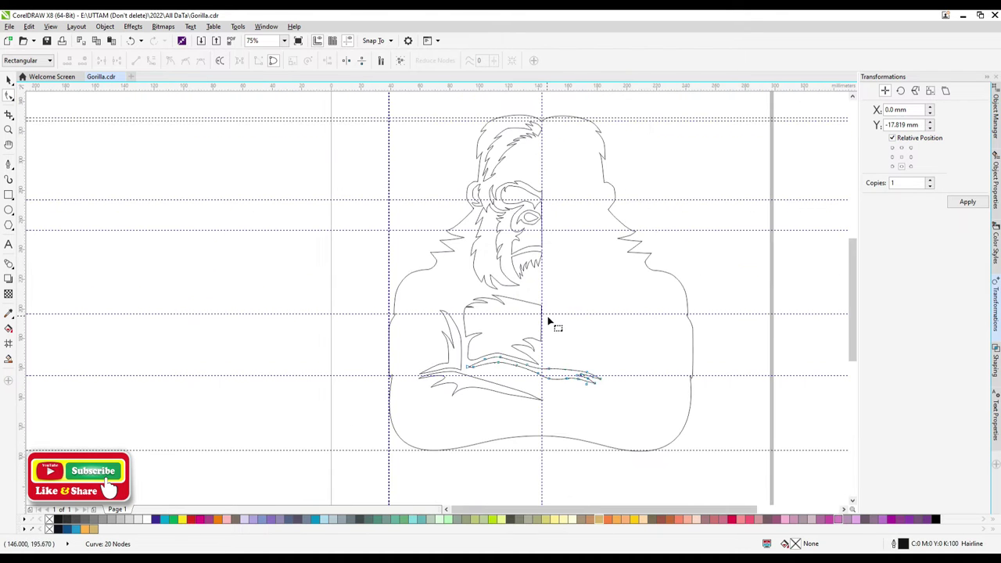
scroll(555, 258, up, 2)
click(563, 223)
scroll(486, 226, down, 2)
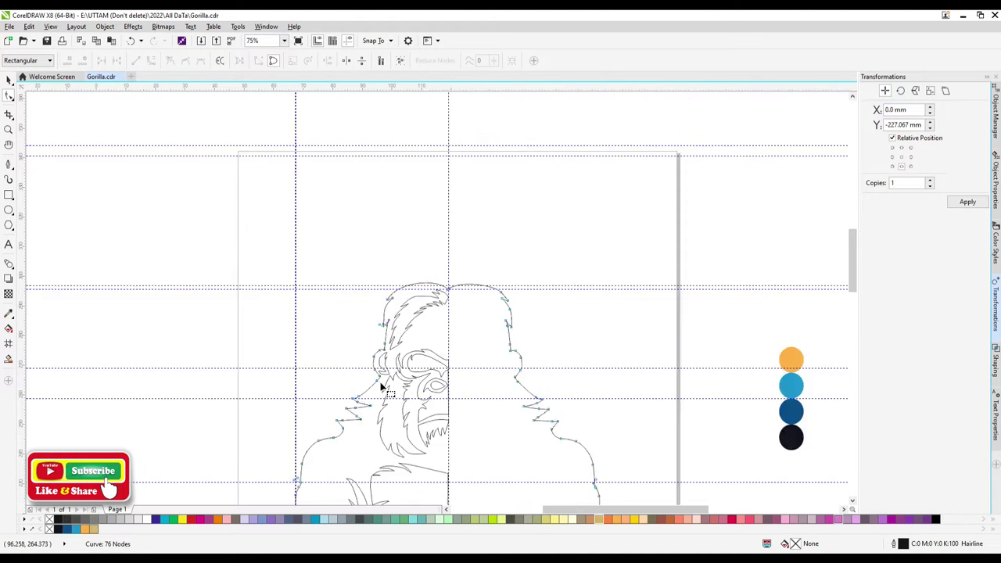
scroll(385, 384, up, 2)
click(373, 393)
scroll(451, 385, up, 1)
click(450, 385)
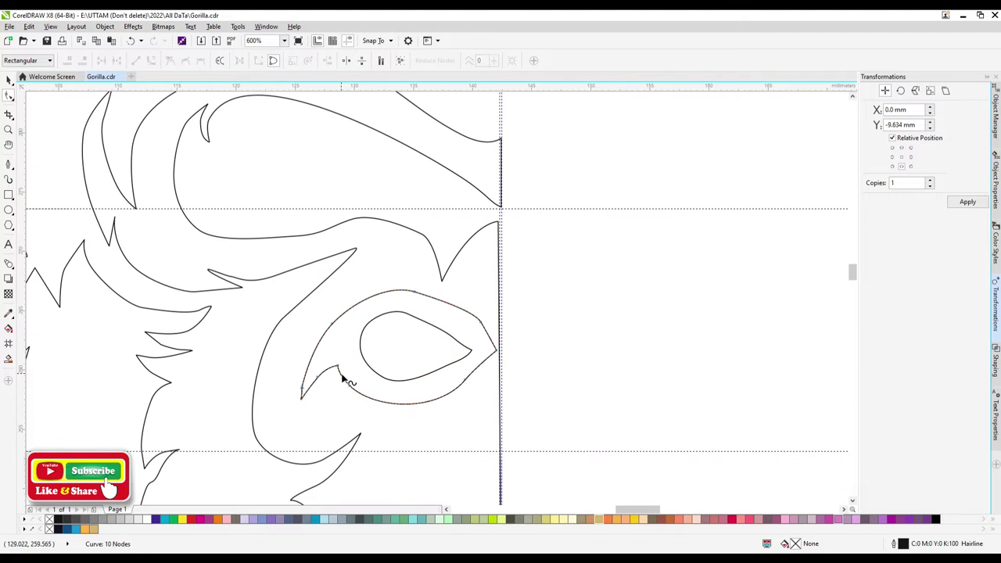
click(198, 295)
- Select the small curve near the gorilla's shoulder with the Pick tool
scroll(354, 313, down, 1)
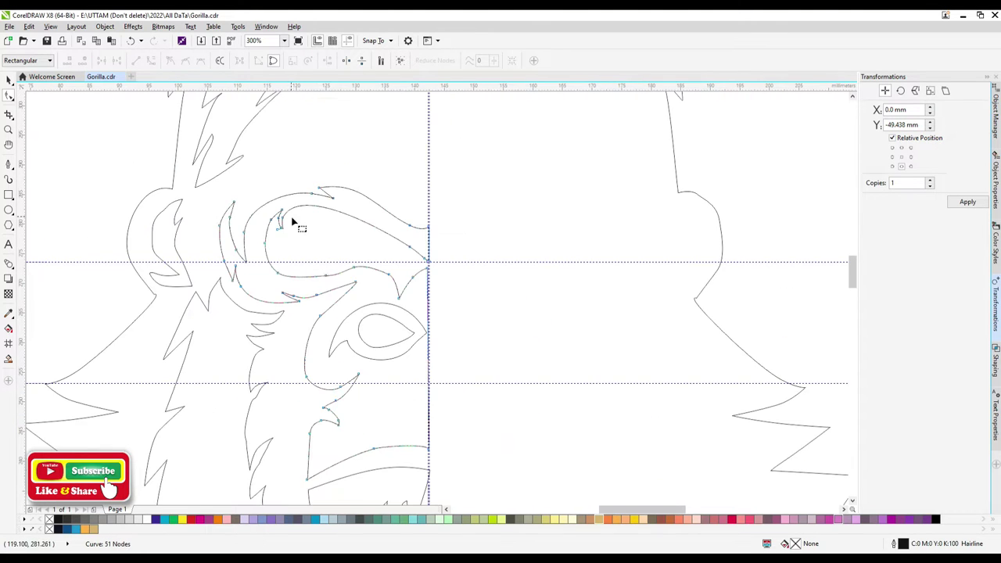
scroll(390, 260, up, 2)
scroll(391, 261, down, 1)
key(space)
scroll(146, 469, down, 2)
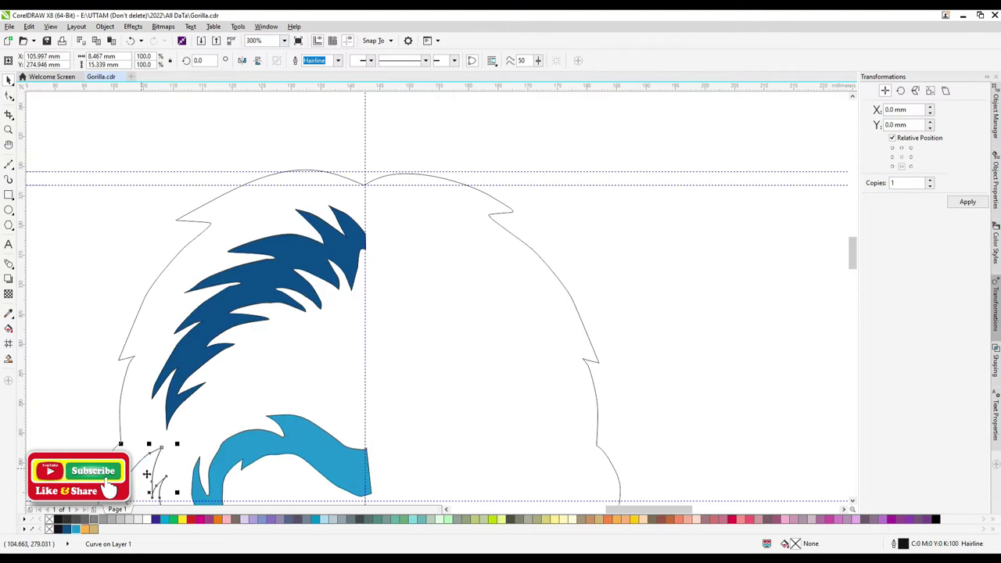
scroll(196, 439, up, 1)
click(203, 438)
scroll(258, 480, down, 1)
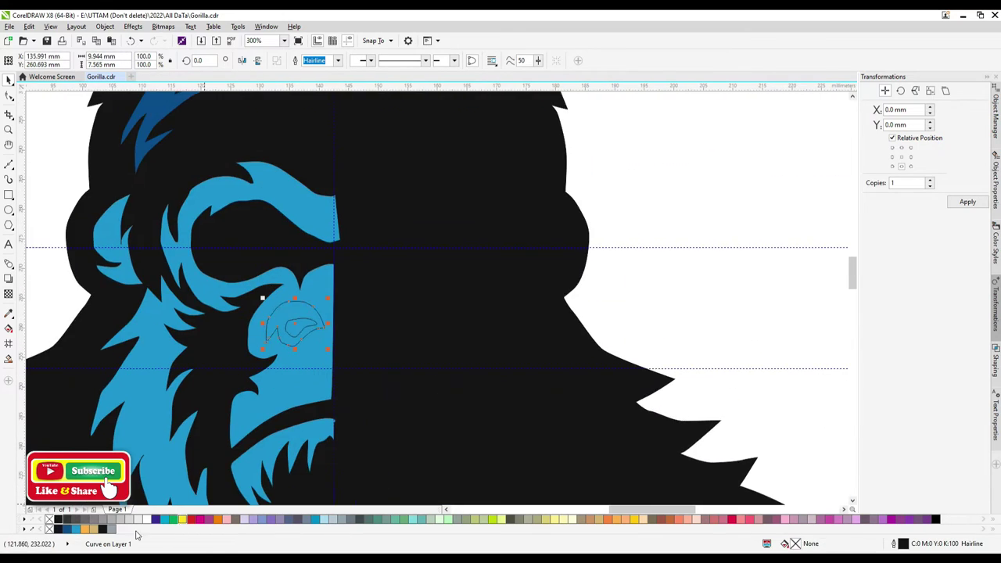
- Fill the gorilla's eye with red from the palette
click(182, 519)
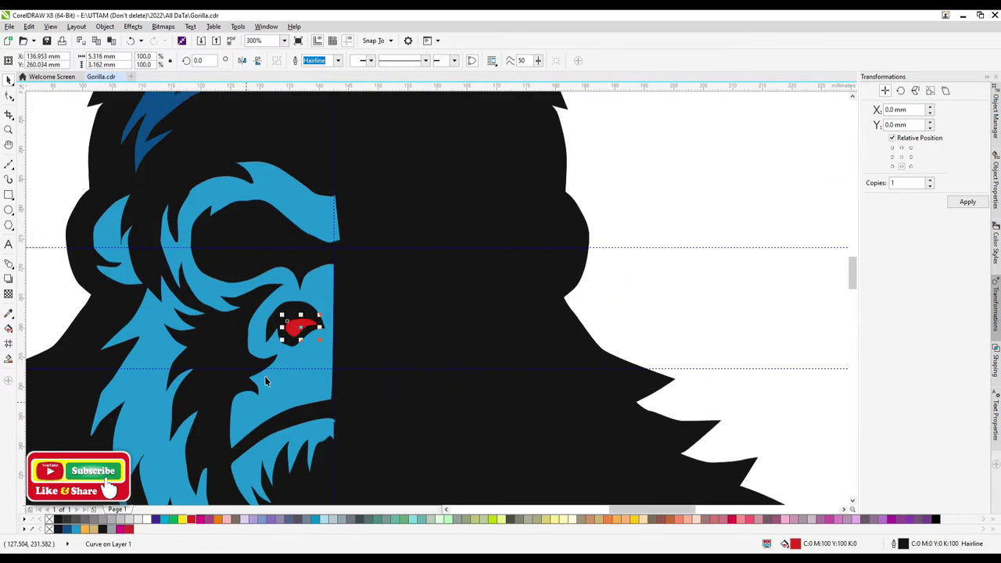
scroll(265, 376, down, 2)
scroll(313, 274, down, 1)
scroll(347, 234, up, 1)
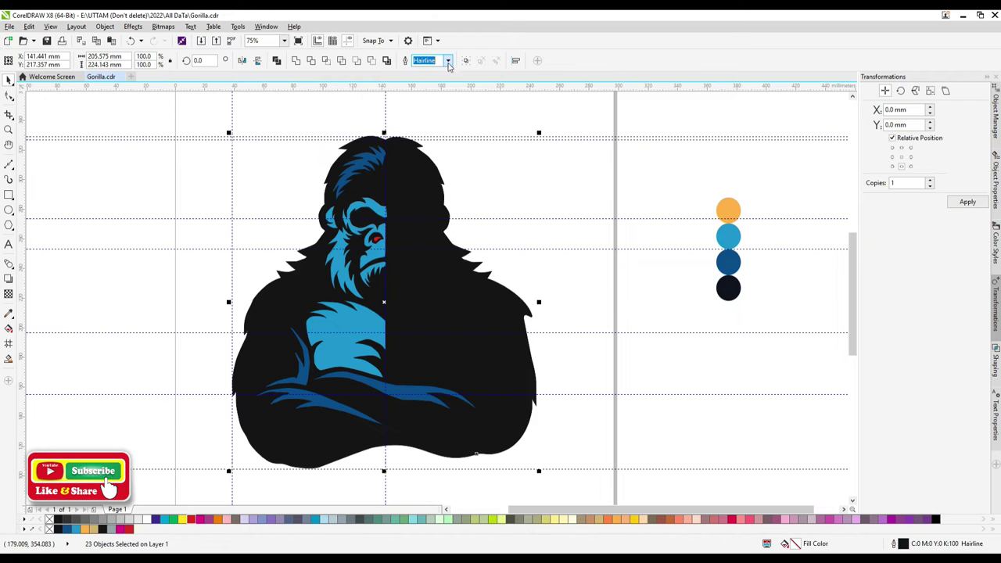
key(F10)
scroll(285, 356, up, 2)
- Select the light-blue hair curves on the head for node cleanup
scroll(315, 266, up, 2)
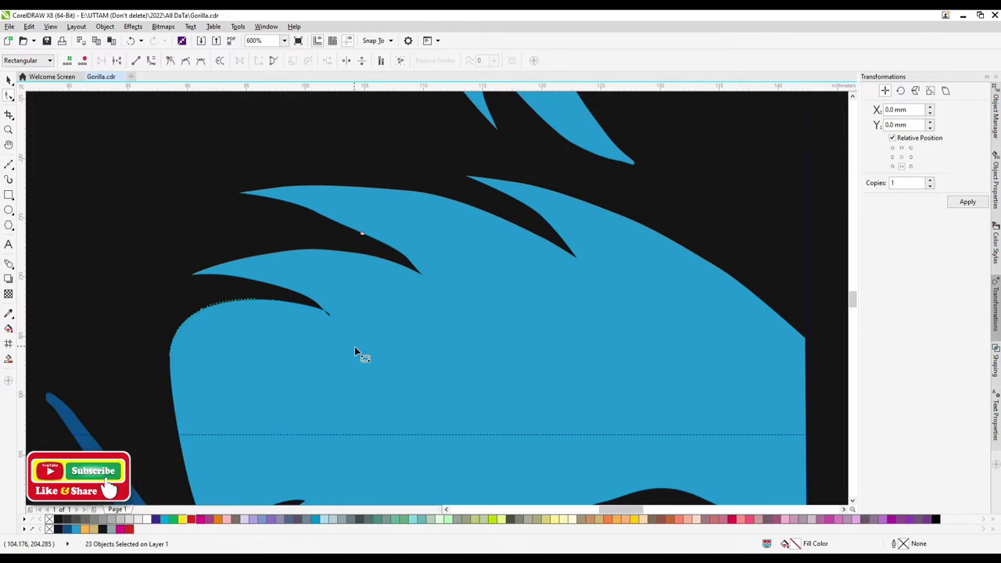
scroll(235, 235, down, 3)
scroll(302, 347, up, 3)
click(302, 347)
scroll(364, 423, up, 1)
scroll(364, 422, down, 3)
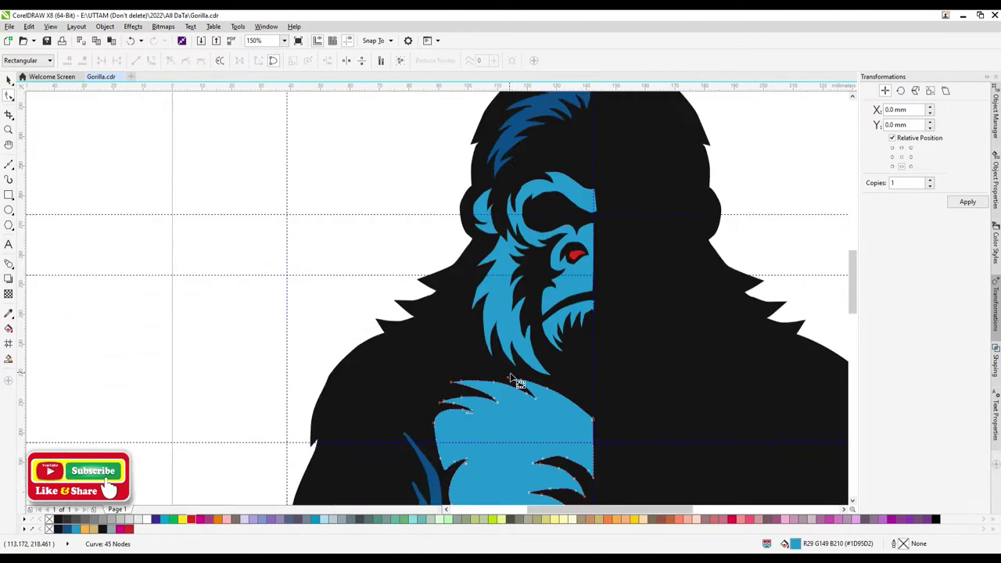
scroll(465, 206, up, 4)
scroll(543, 415, down, 1)
click(543, 416)
scroll(564, 443, down, 3)
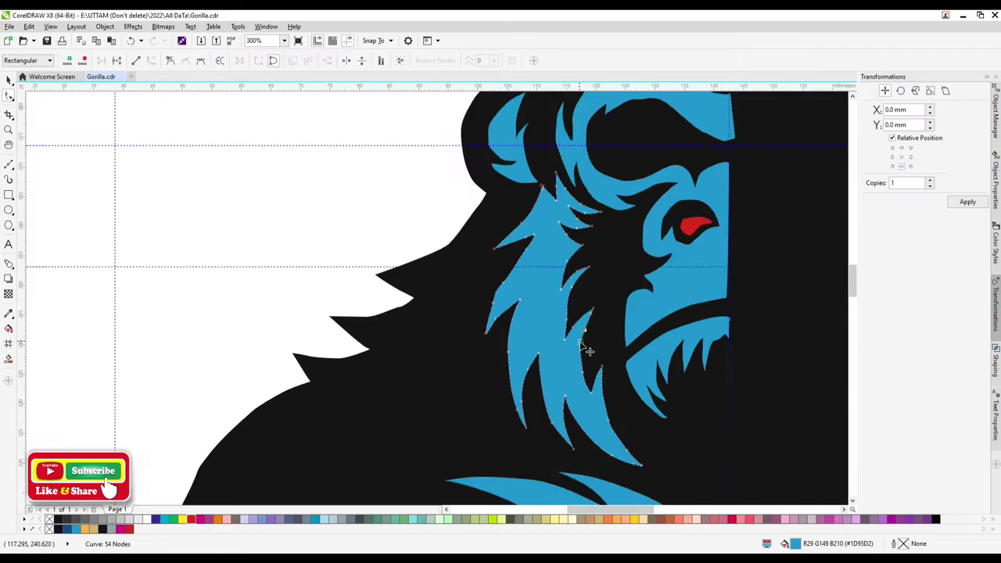
scroll(586, 347, up, 4)
scroll(597, 230, down, 1)
- Turn the rounded tip of the fur beside the face into a sharp point
click(368, 255)
scroll(439, 260, up, 3)
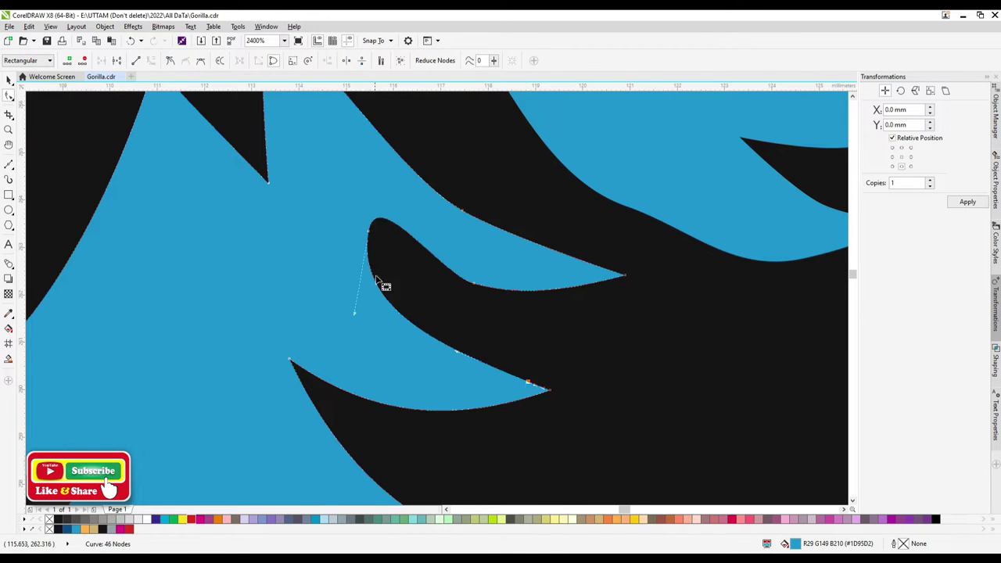
drag(377, 280, 358, 237)
scroll(470, 259, down, 2)
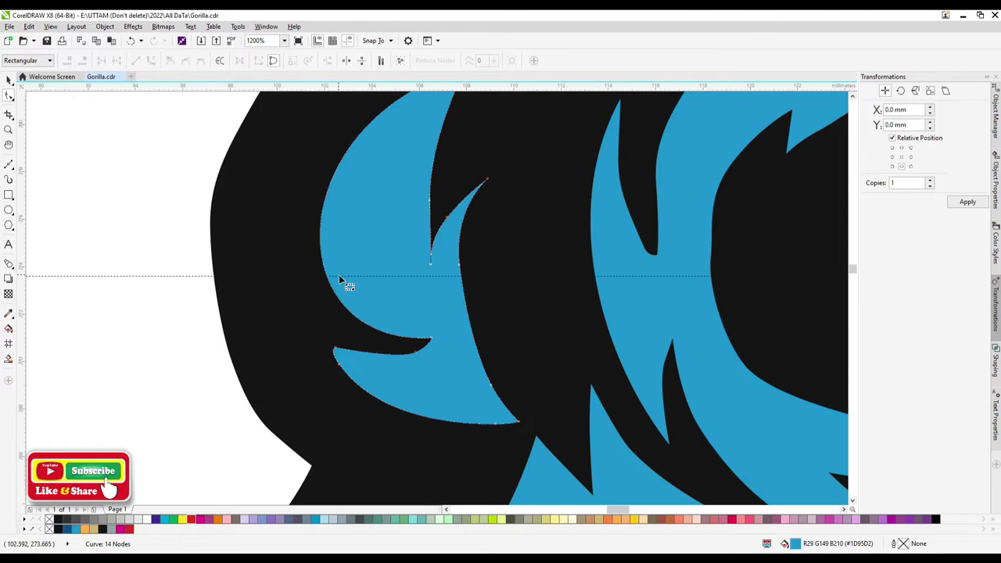
scroll(339, 279, up, 1)
scroll(351, 347, down, 1)
scroll(391, 436, up, 1)
scroll(313, 318, down, 2)
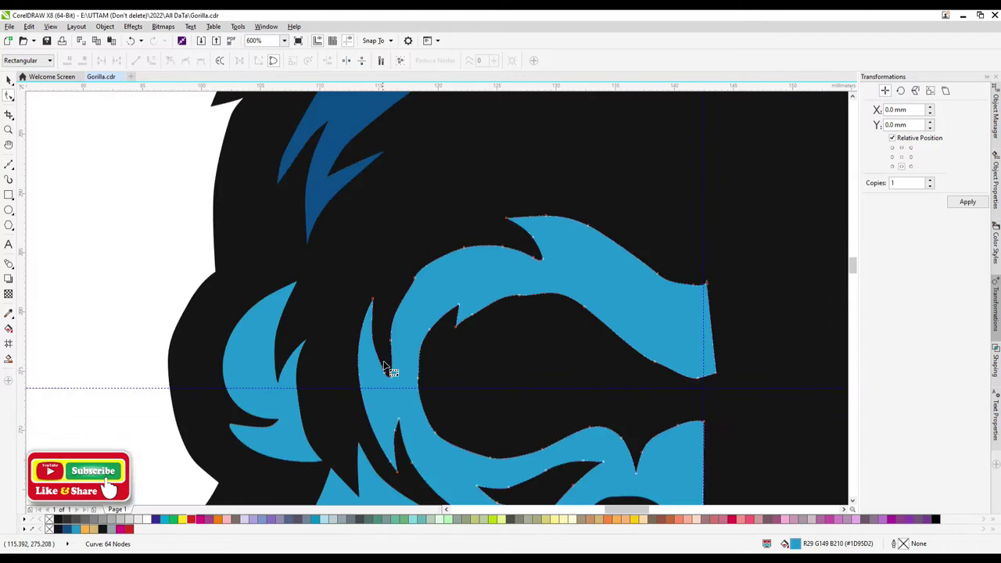
scroll(383, 365, up, 1)
scroll(402, 408, down, 1)
- Select a group of brow-fur nodes, then the black shape around the eye
drag(401, 278, 440, 391)
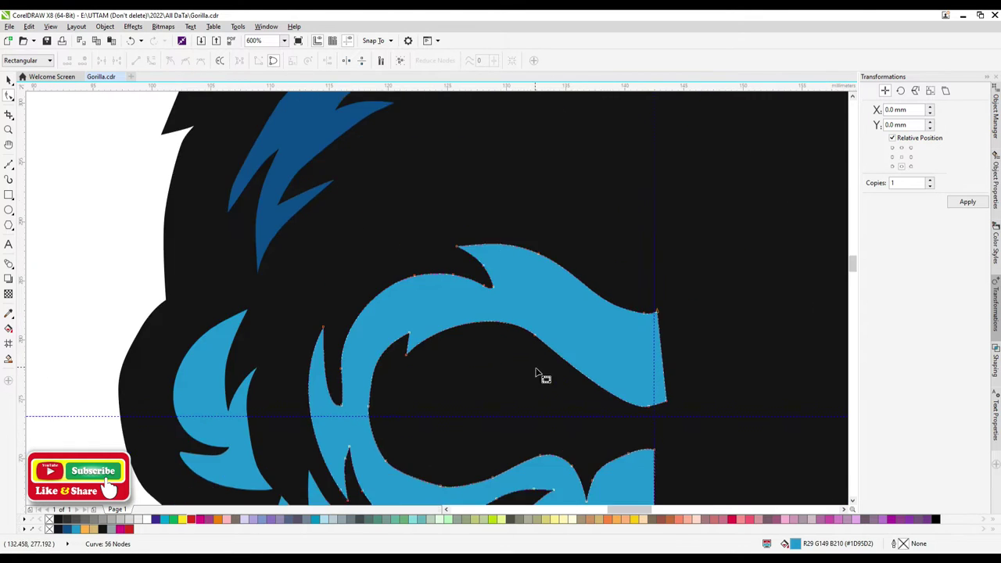
scroll(485, 462, down, 2)
scroll(470, 480, up, 1)
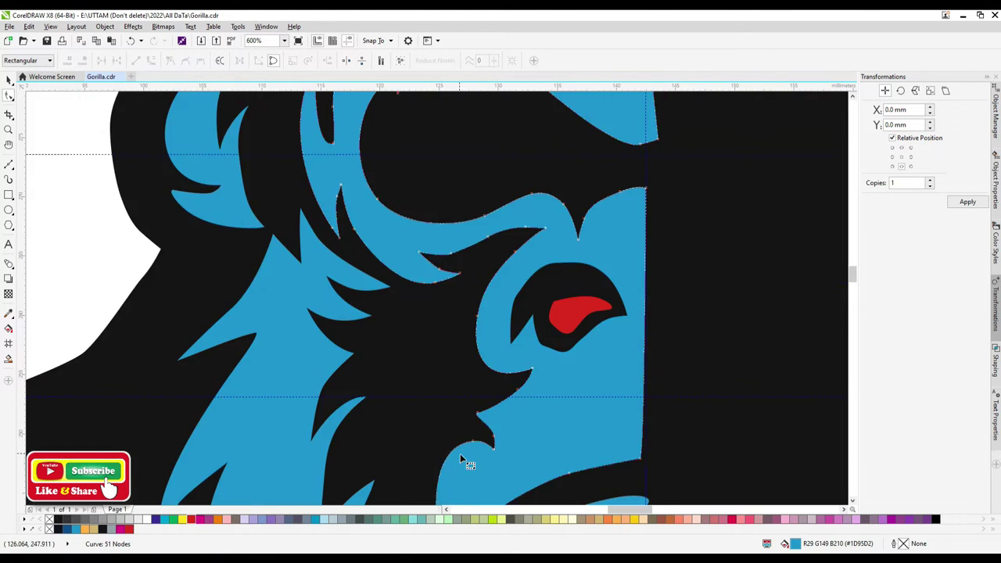
scroll(465, 458, down, 1)
scroll(530, 430, up, 2)
click(540, 362)
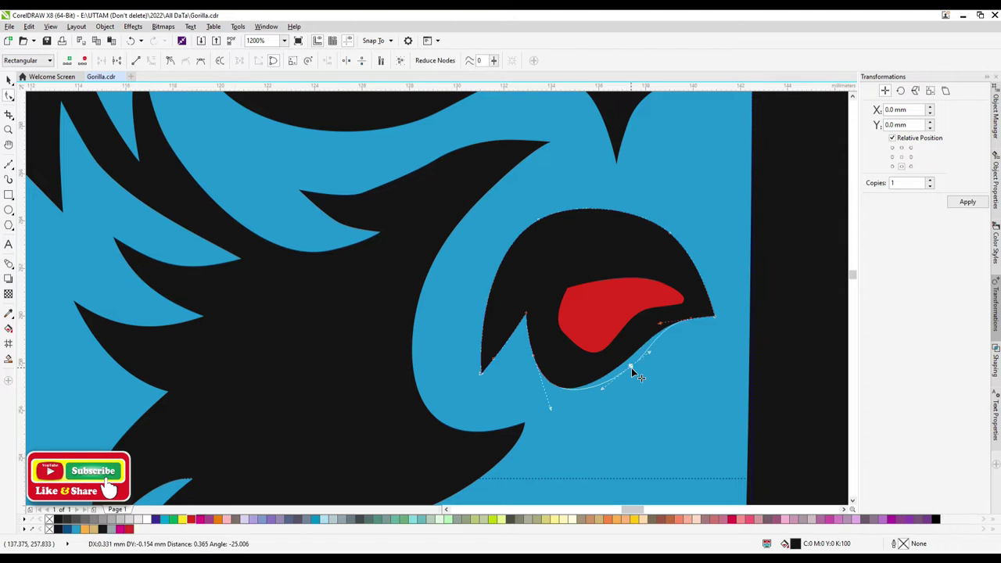
scroll(575, 344, down, 2)
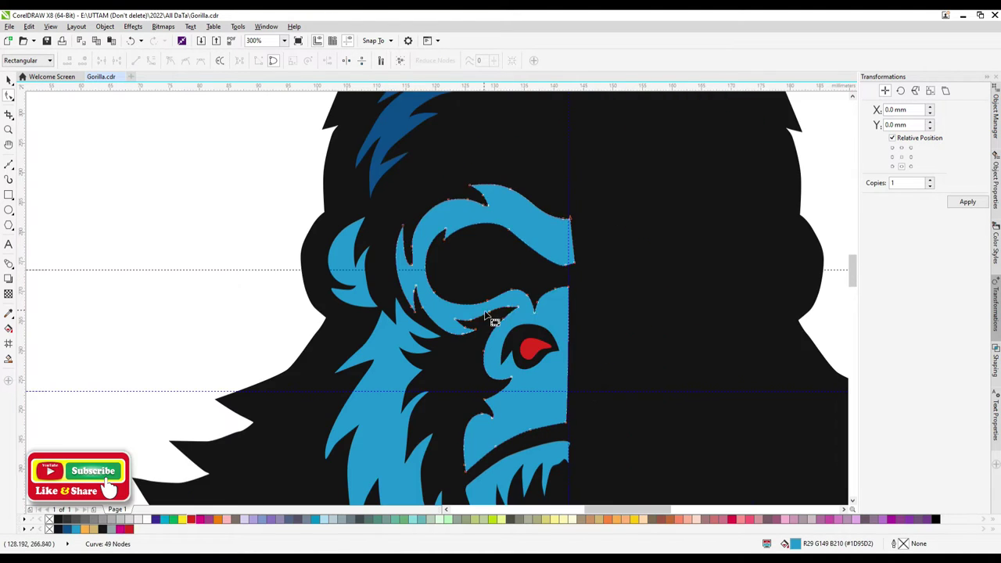
scroll(617, 279, up, 1)
scroll(475, 350, down, 3)
scroll(474, 350, up, 2)
- Remove extra nodes from the blue beard curve below the mouth
click(554, 356)
scroll(552, 354, up, 1)
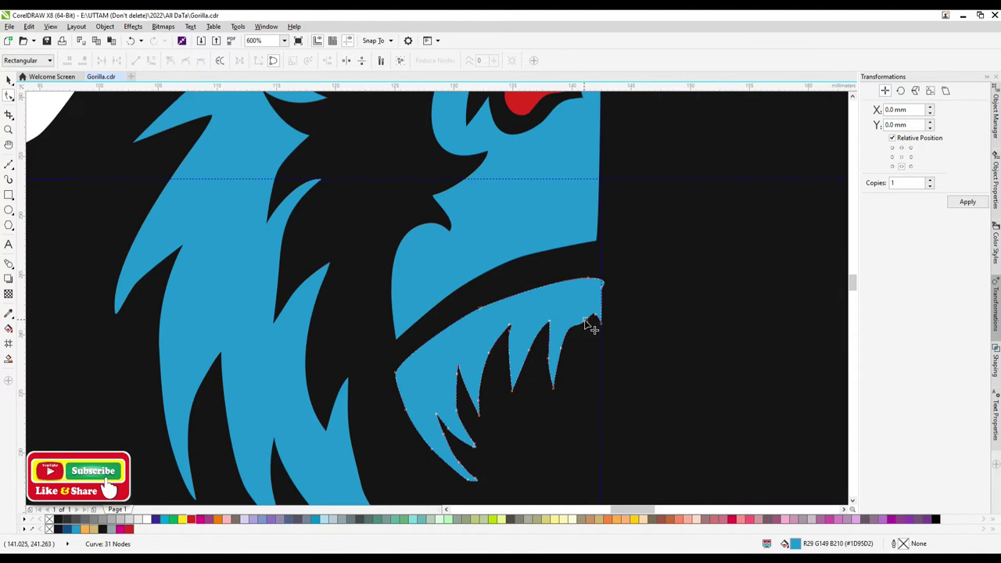
scroll(597, 342, up, 1)
scroll(469, 375, down, 2)
click(415, 395)
scroll(445, 404, up, 1)
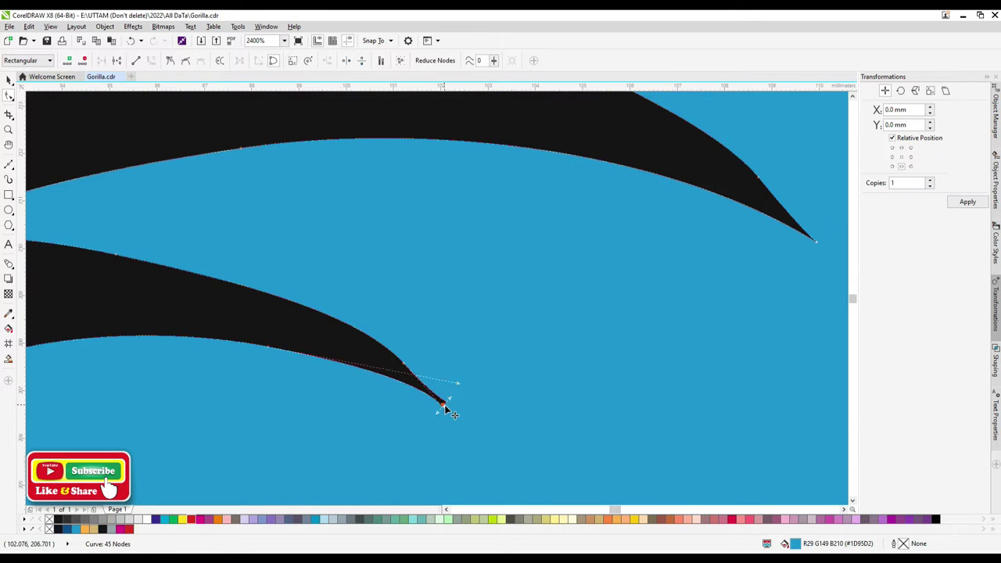
scroll(613, 362, down, 1)
click(535, 429)
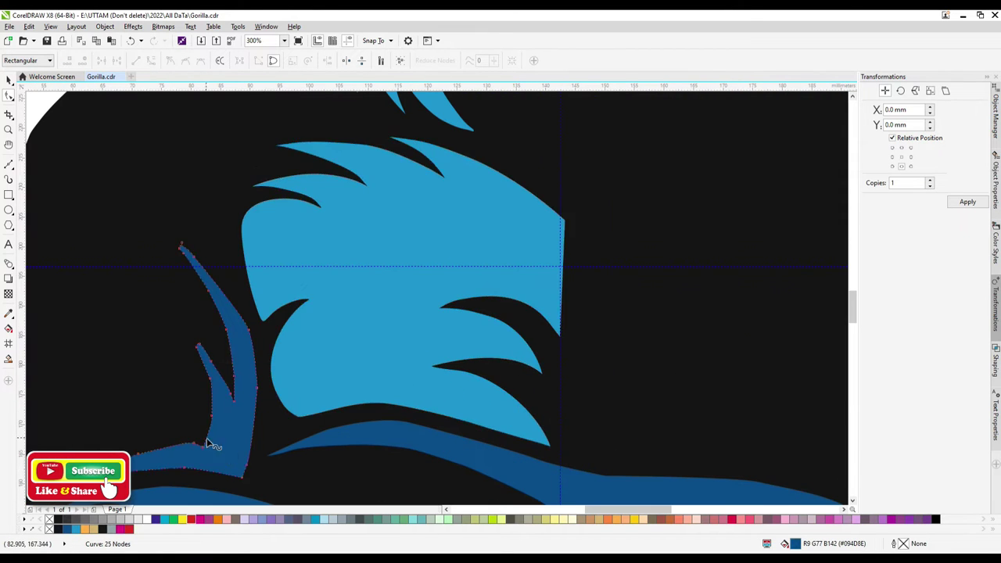
scroll(207, 443, down, 1)
- Delete a node from the dark-blue arm fur, then select the black body shape
click(436, 384)
scroll(352, 399, up, 1)
double_click(623, 404)
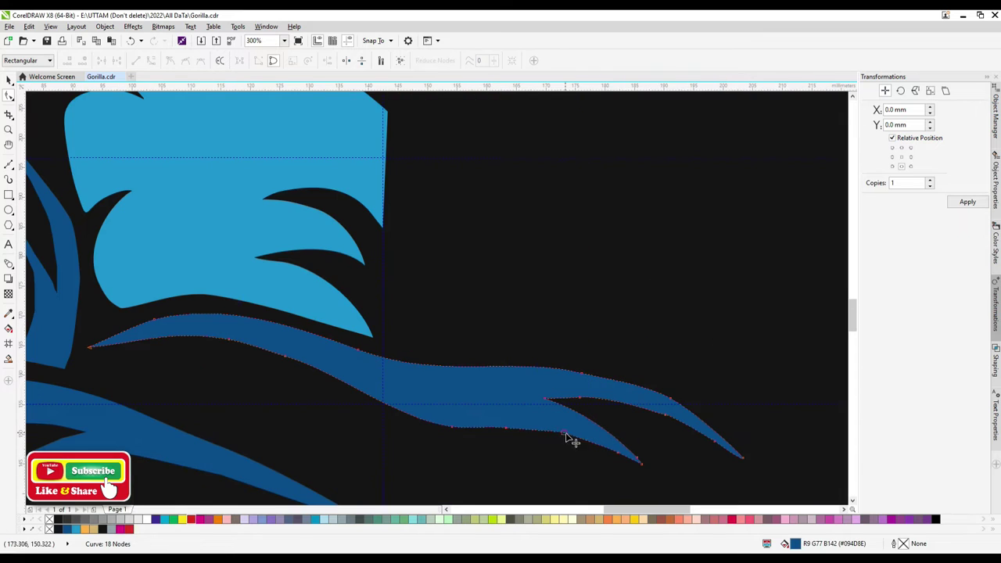
click(249, 311)
- Delete redundant nodes along the spiky edge of the black head-and-body outline
scroll(328, 324, down, 2)
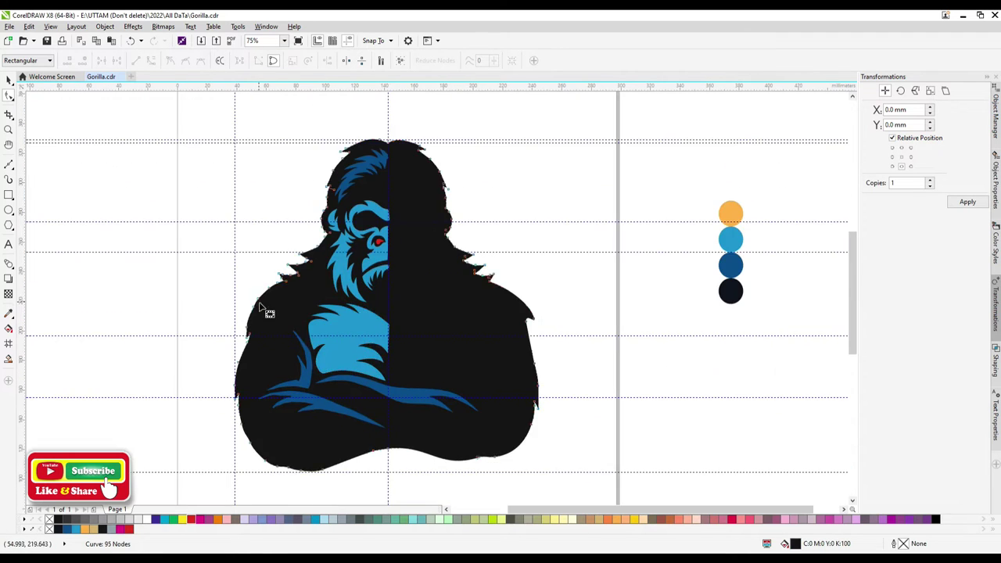
scroll(268, 313, up, 2)
scroll(517, 213, down, 1)
scroll(392, 313, up, 1)
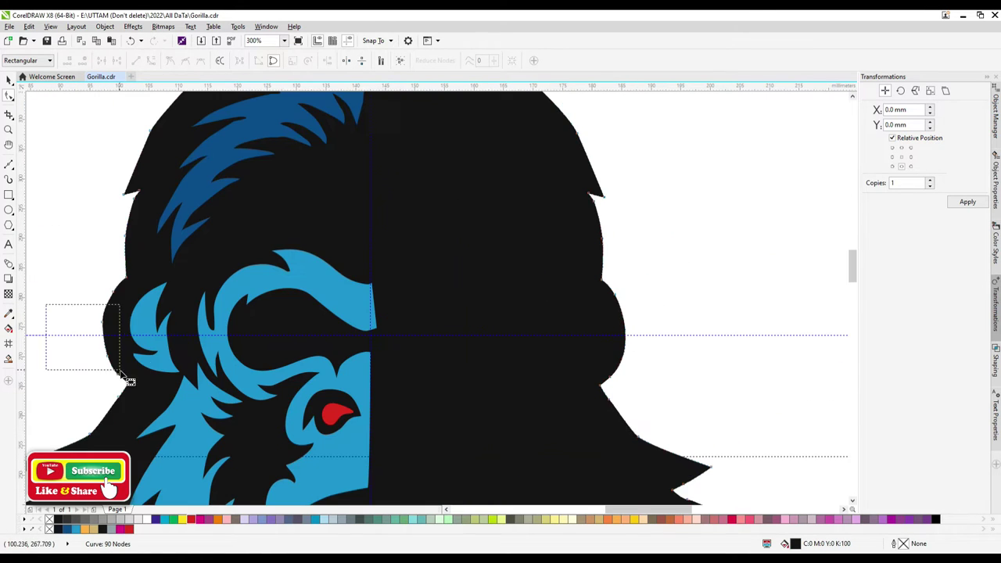
double_click(666, 360)
scroll(470, 352, down, 1)
scroll(282, 381, up, 1)
scroll(356, 348, down, 2)
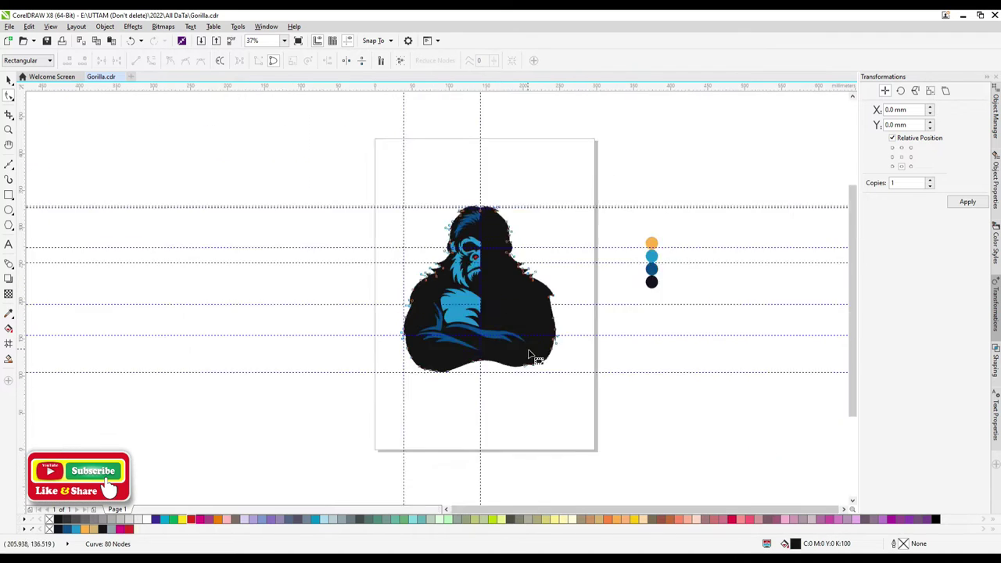
scroll(313, 438, up, 2)
key(Delete)
scroll(514, 443, down, 2)
scroll(340, 381, up, 1)
scroll(637, 282, down, 2)
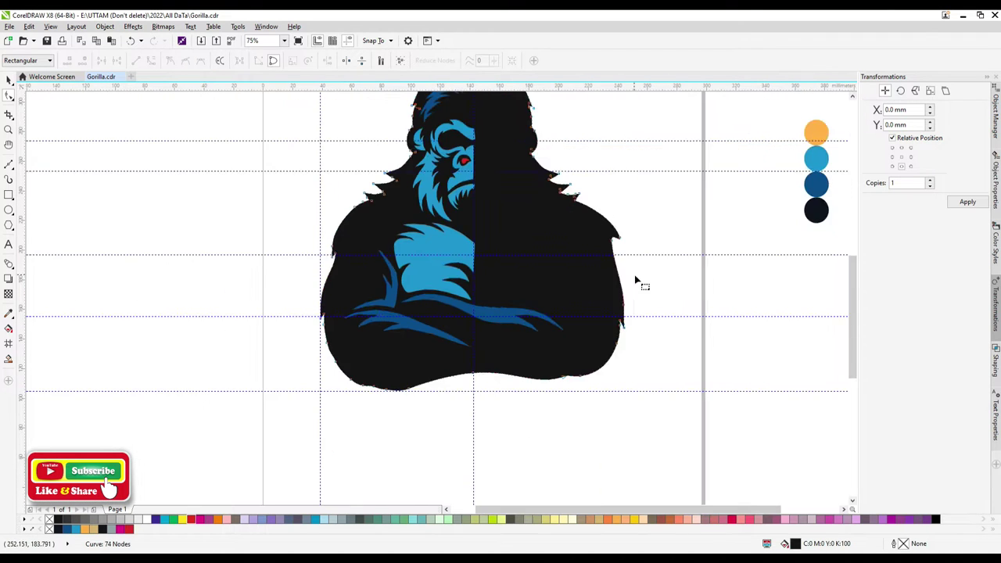
scroll(353, 402, up, 2)
scroll(418, 262, up, 1)
- Delete two nodes from the lower edge of a dark-blue arm fur strand
click(418, 262)
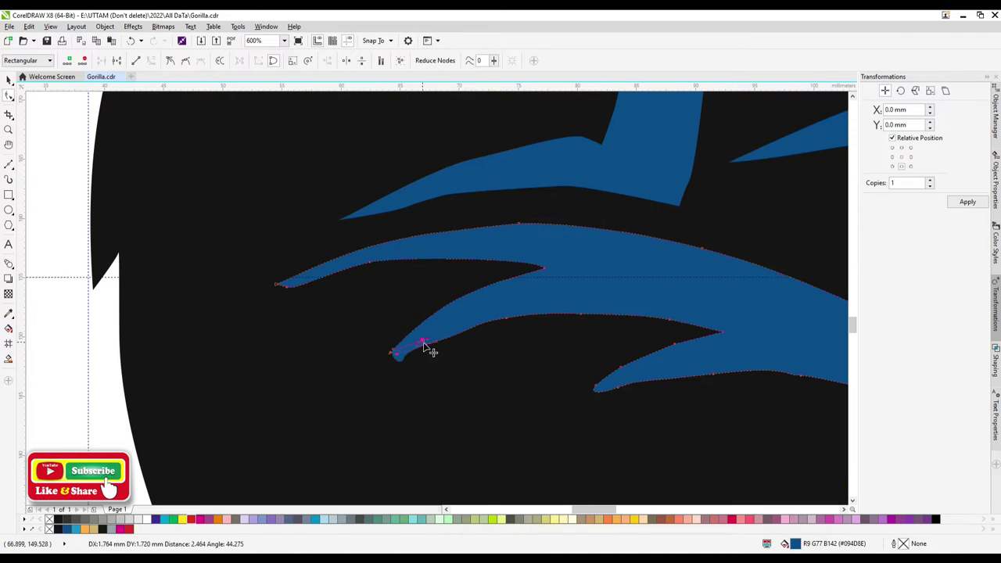
scroll(641, 379, down, 2)
scroll(608, 381, up, 1)
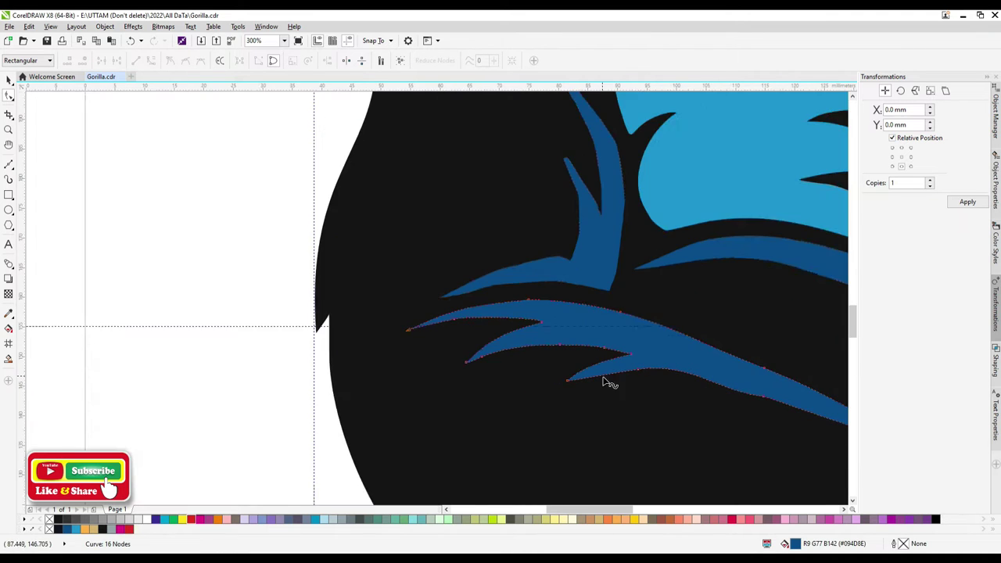
scroll(608, 381, up, 1)
click(437, 401)
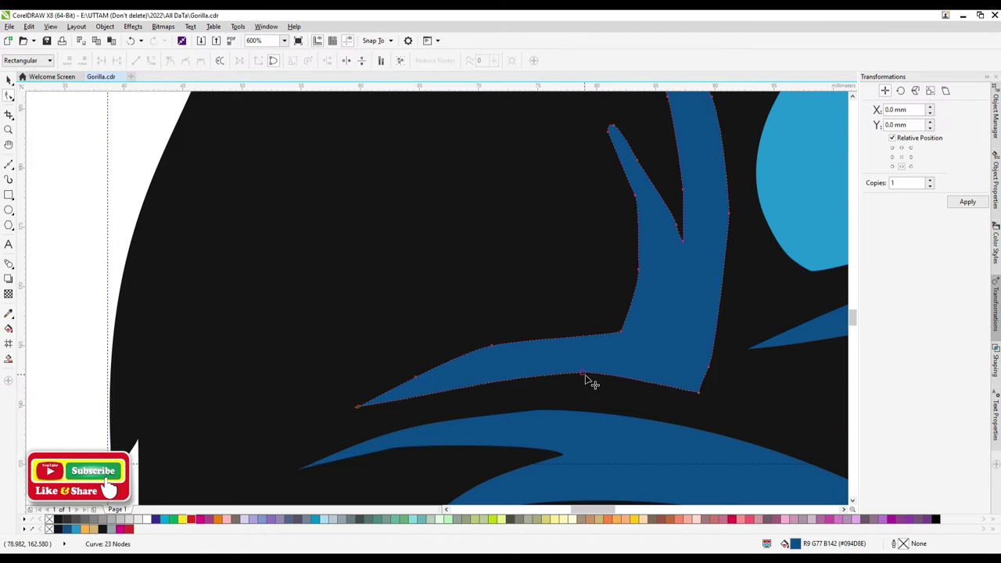
key(Delete)
scroll(611, 244, up, 1)
scroll(646, 378, down, 2)
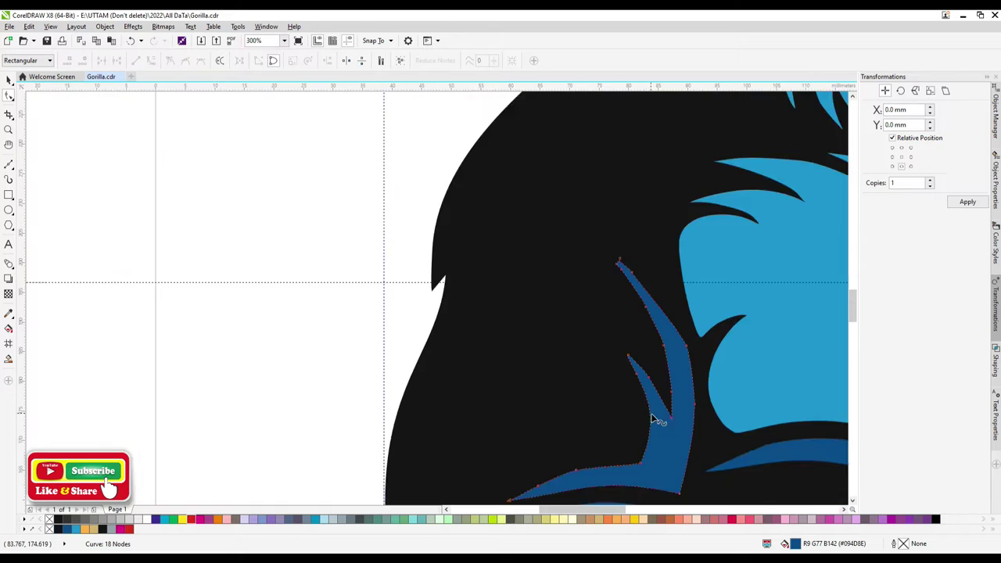
scroll(659, 417, up, 2)
- Select the dark-blue left-arm strand, then the jaw and teeth curve
click(596, 249)
scroll(618, 249, down, 1)
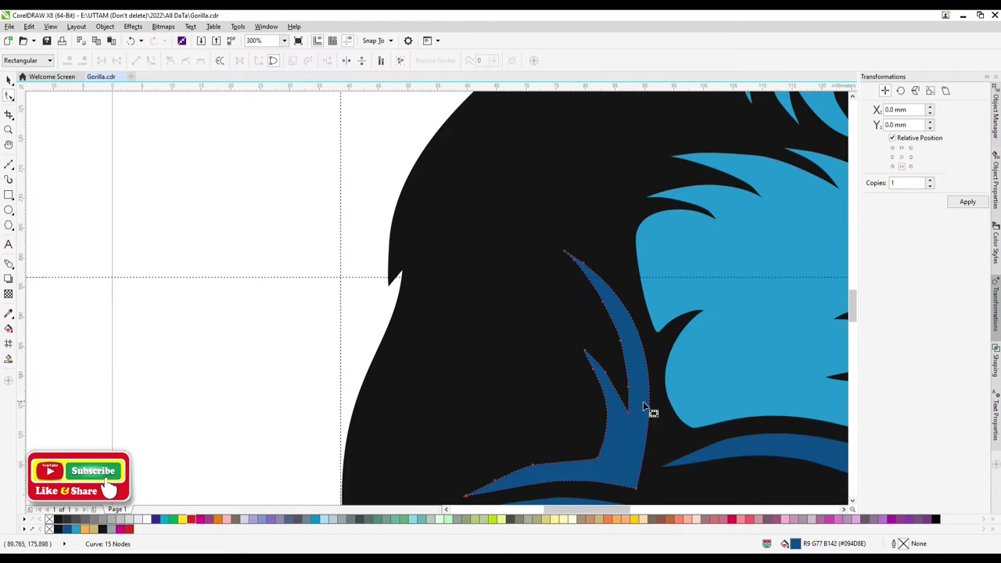
scroll(648, 409, down, 2)
scroll(652, 425, up, 2)
scroll(586, 295, down, 1)
key(space)
click(530, 309)
- Select the small red eye shape for node editing
scroll(559, 268, down, 1)
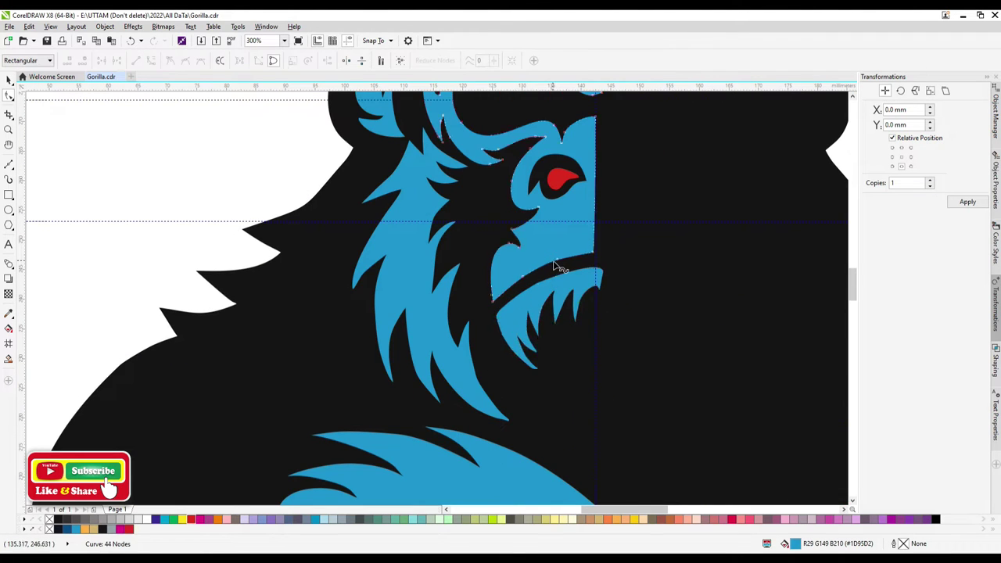
key(F10)
scroll(644, 251, down, 2)
click(7, 81)
scroll(535, 289, up, 1)
click(493, 225)
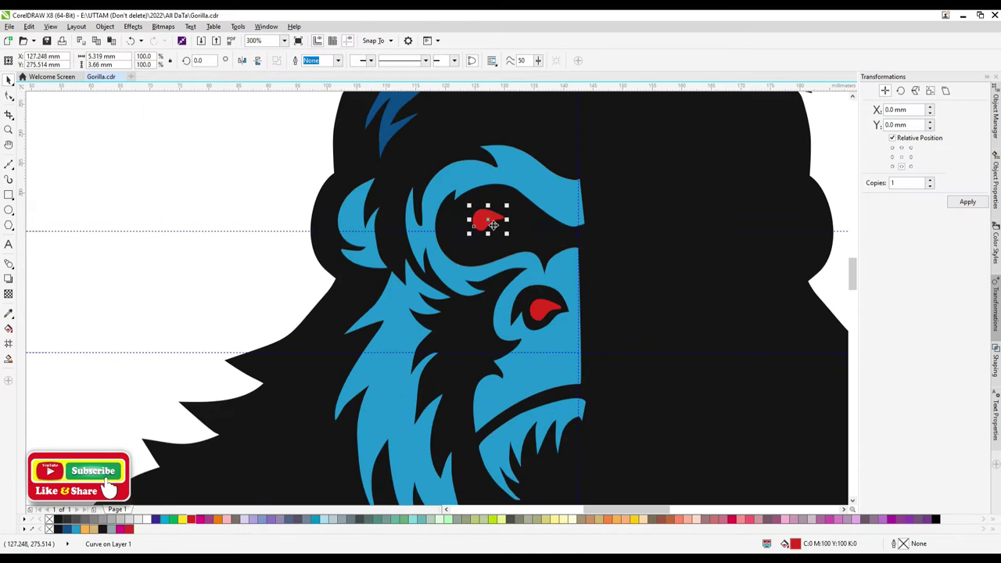
scroll(535, 271, up, 1)
key(F10)
scroll(396, 219, up, 1)
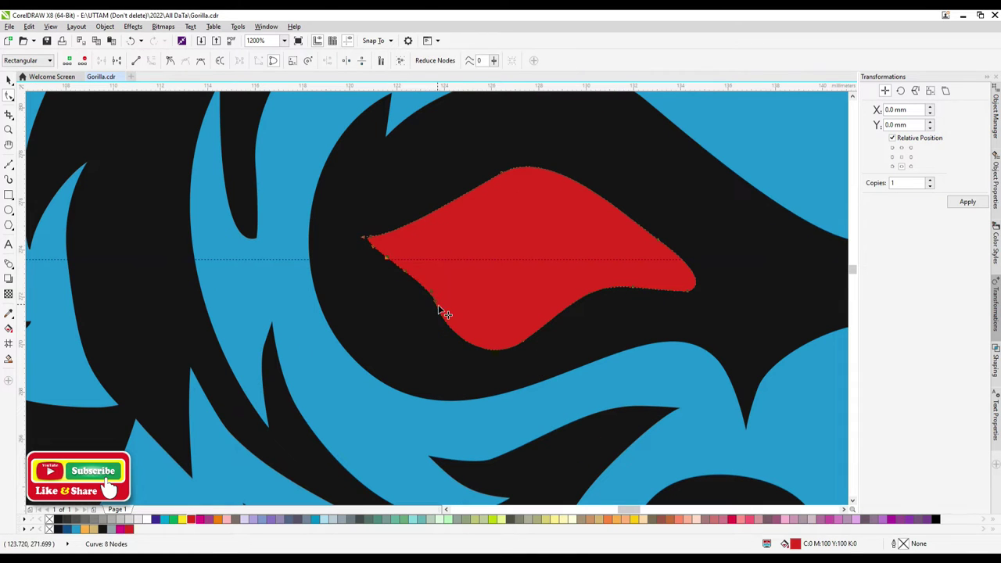
scroll(631, 294, up, 1)
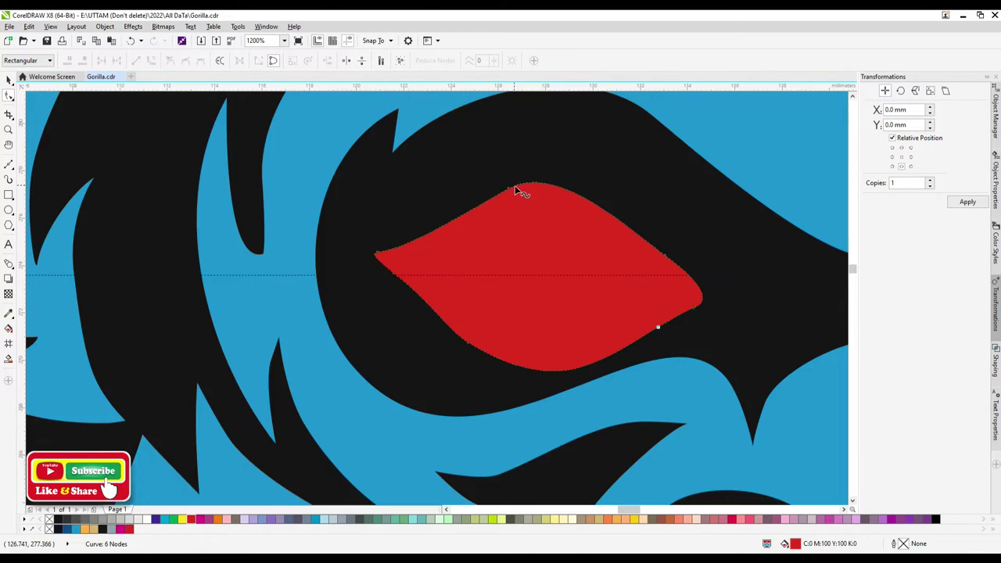
- Delete the eye's right-tip node and reshape its outline into a rounder curve
key(Delete)
scroll(488, 314, down, 1)
scroll(356, 306, up, 1)
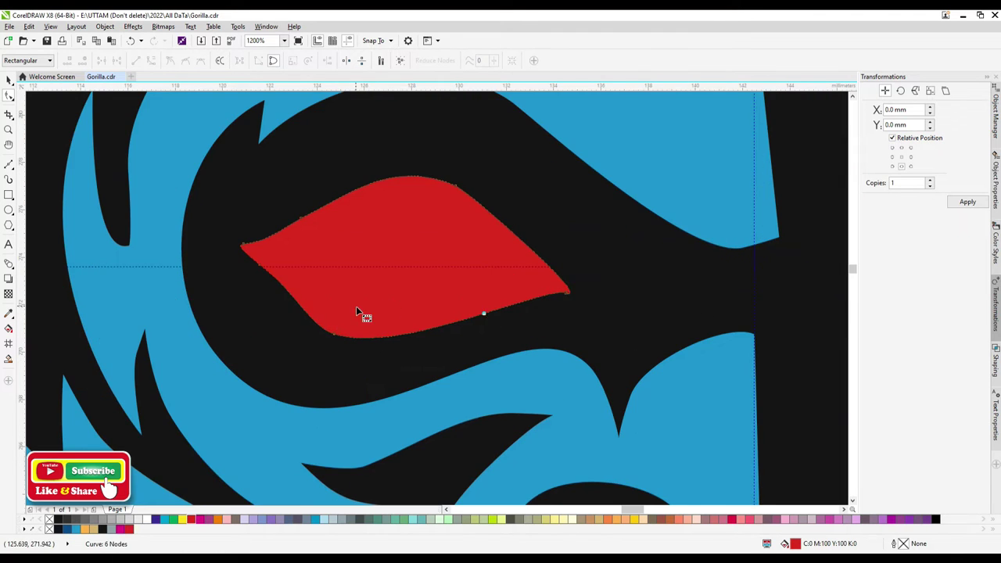
scroll(481, 300, down, 1)
scroll(481, 301, up, 1)
double_click(387, 352)
drag(407, 352, 427, 351)
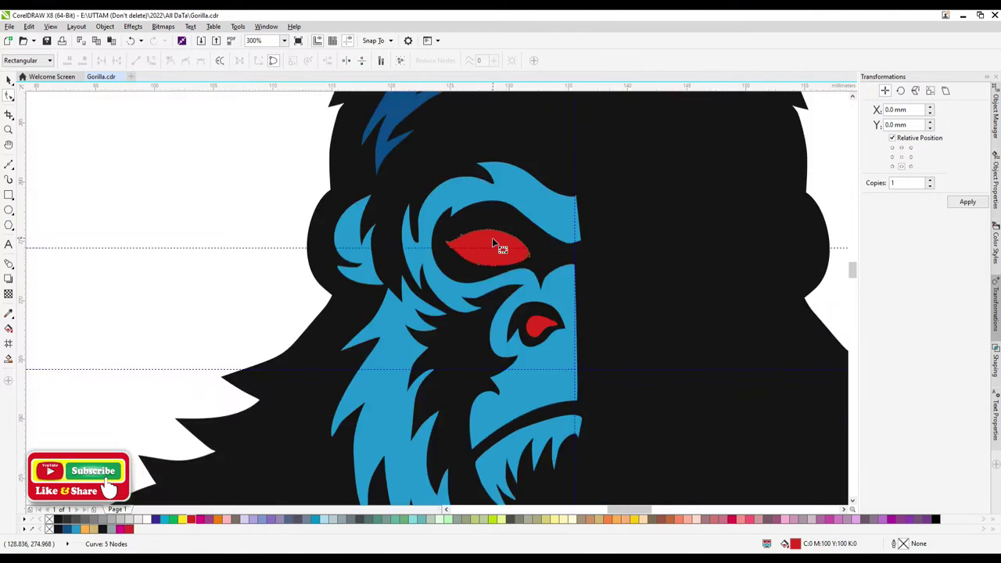
scroll(493, 237, down, 1)
scroll(452, 354, up, 1)
scroll(469, 356, down, 2)
key(space)
scroll(219, 203, up, 1)
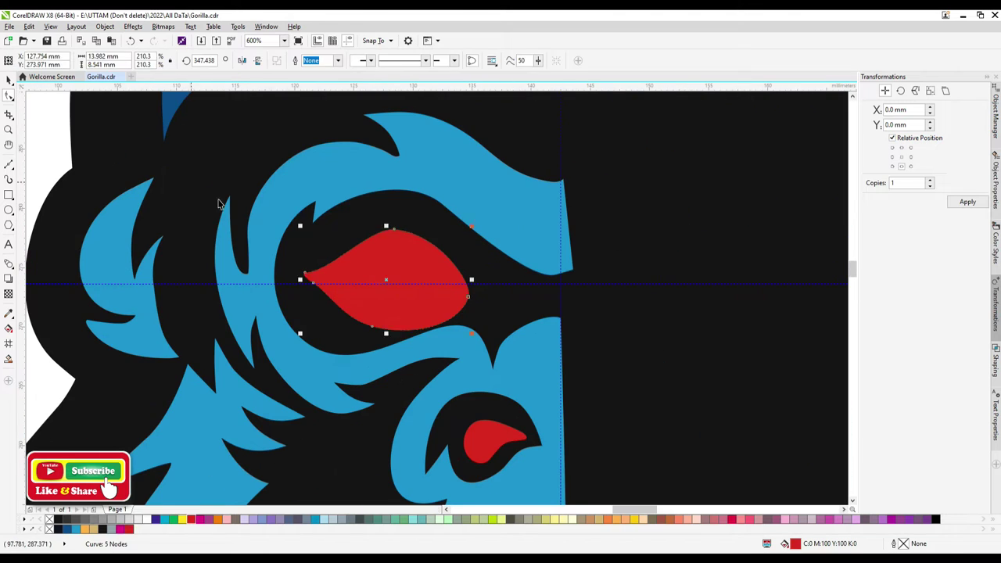
- Add a node at the eye's left tip and delete a surplus node
click(8, 94)
scroll(459, 286, up, 1)
scroll(463, 281, up, 1)
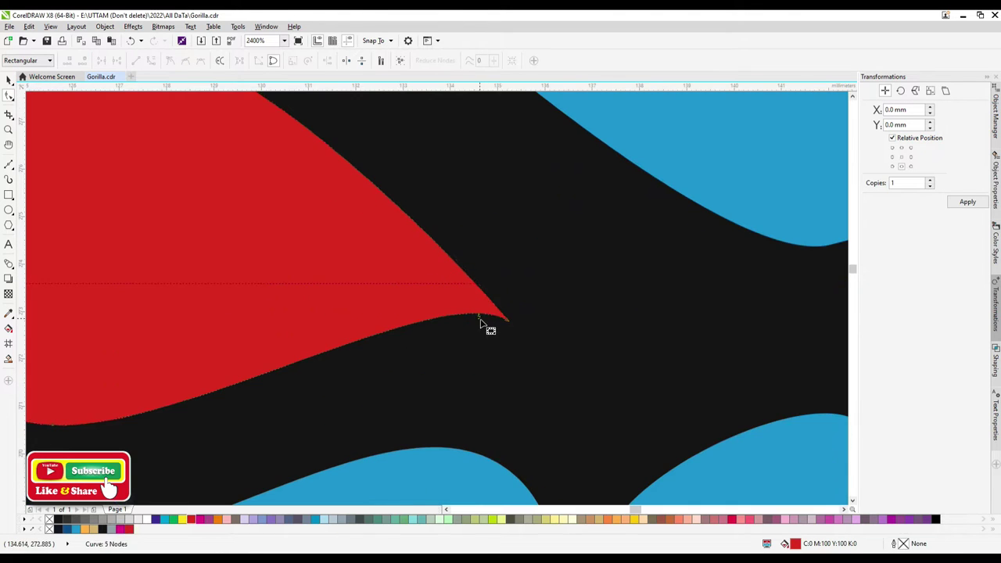
scroll(487, 294, down, 1)
scroll(168, 270, up, 2)
double_click(188, 237)
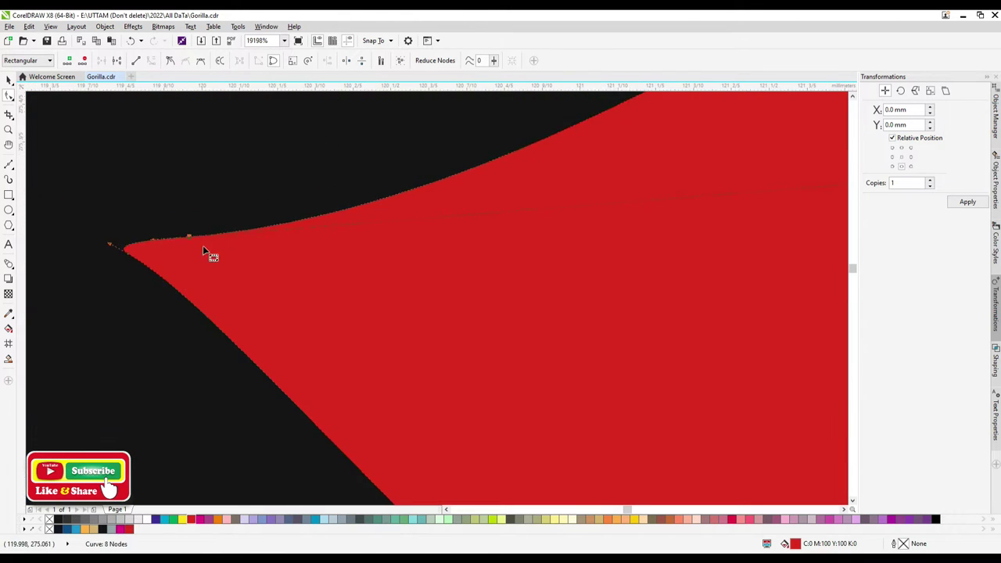
scroll(212, 257, down, 2)
scroll(479, 395, down, 3)
key(Delete)
scroll(454, 313, up, 1)
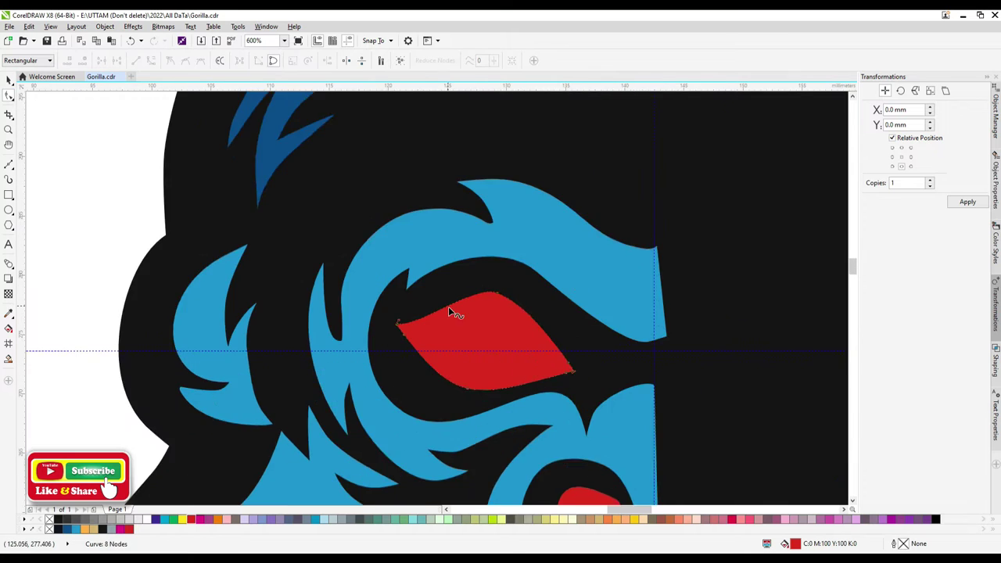
scroll(556, 287, up, 1)
- Draw a round pupil ellipse inside the orange eye
scroll(362, 253, down, 4)
scroll(362, 253, down, 2)
scroll(440, 372, up, 3)
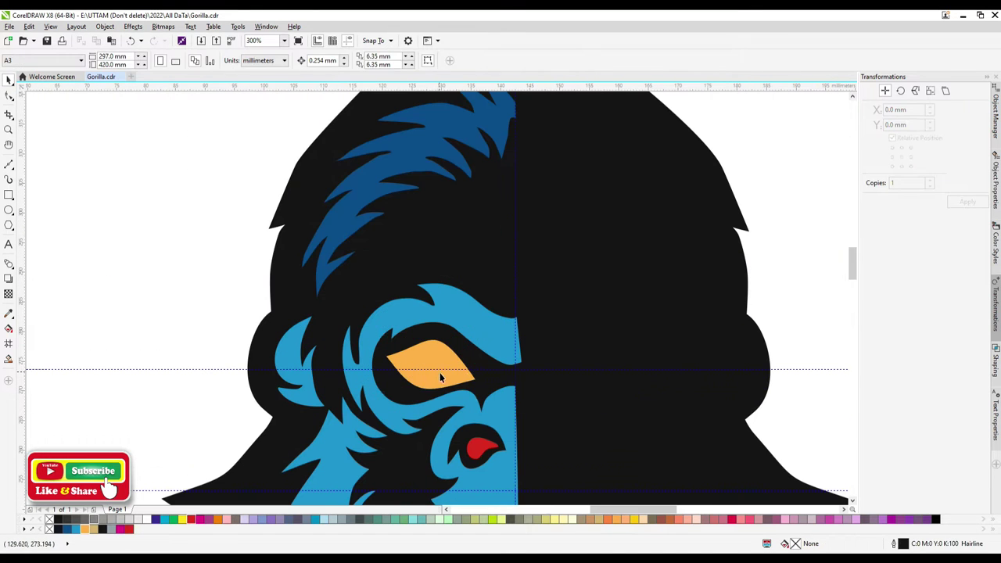
key(F7)
drag(413, 343, 458, 388)
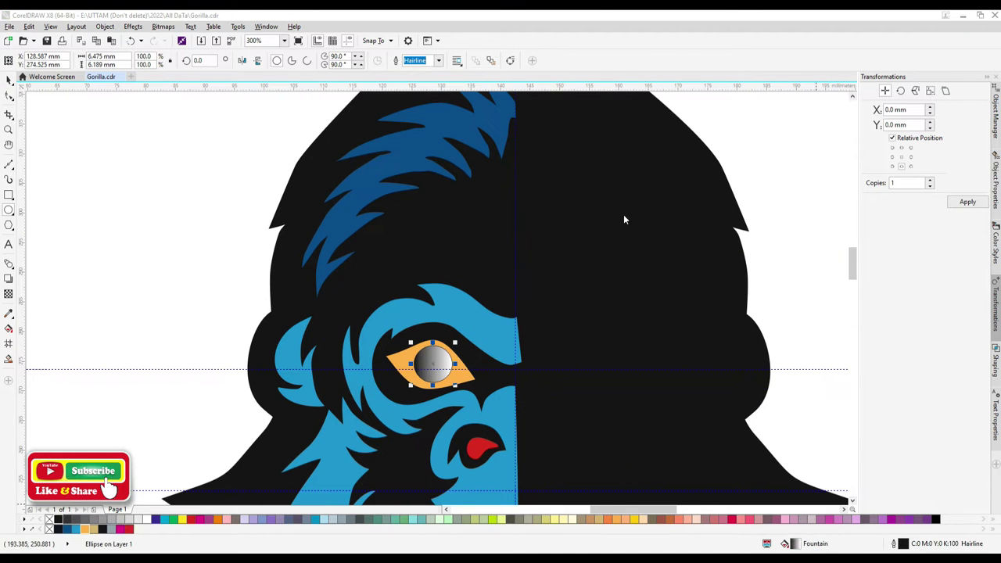
scroll(469, 376, up, 1)
scroll(470, 375, down, 4)
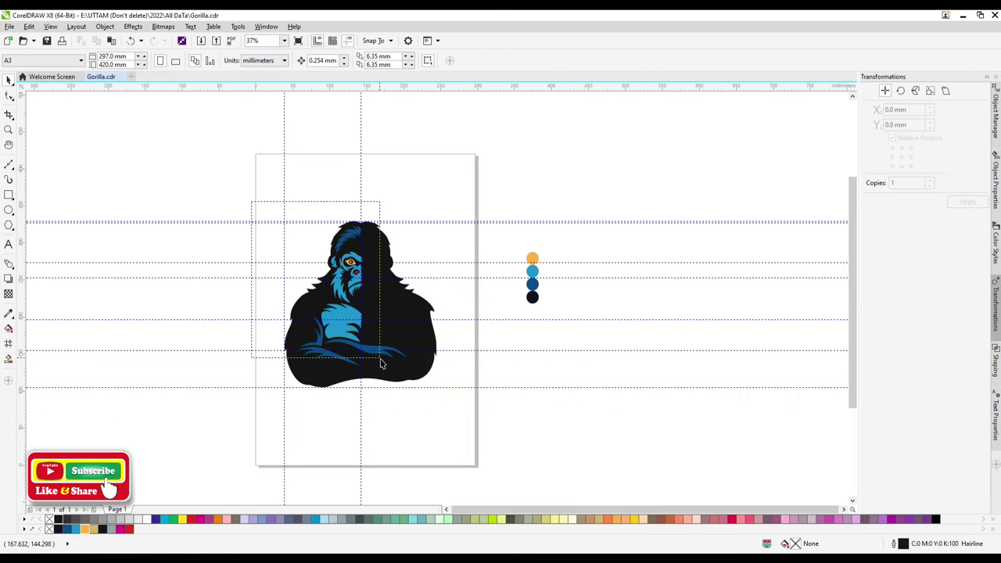
- Select the finished half of the face, then a single hair shape on the head
click(331, 234)
scroll(403, 198, up, 2)
scroll(469, 208, up, 2)
click(459, 251)
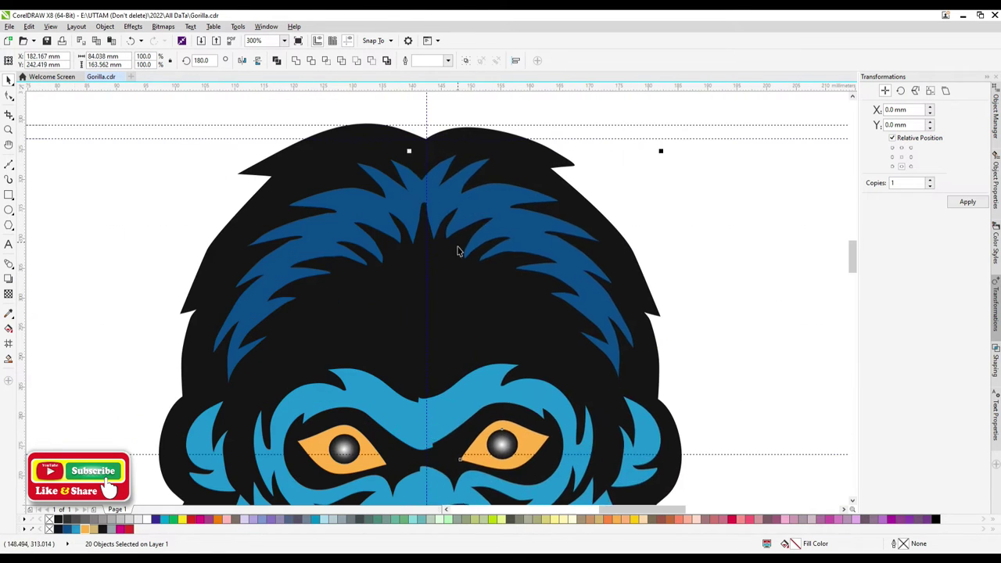
scroll(465, 342, up, 1)
scroll(443, 222, down, 3)
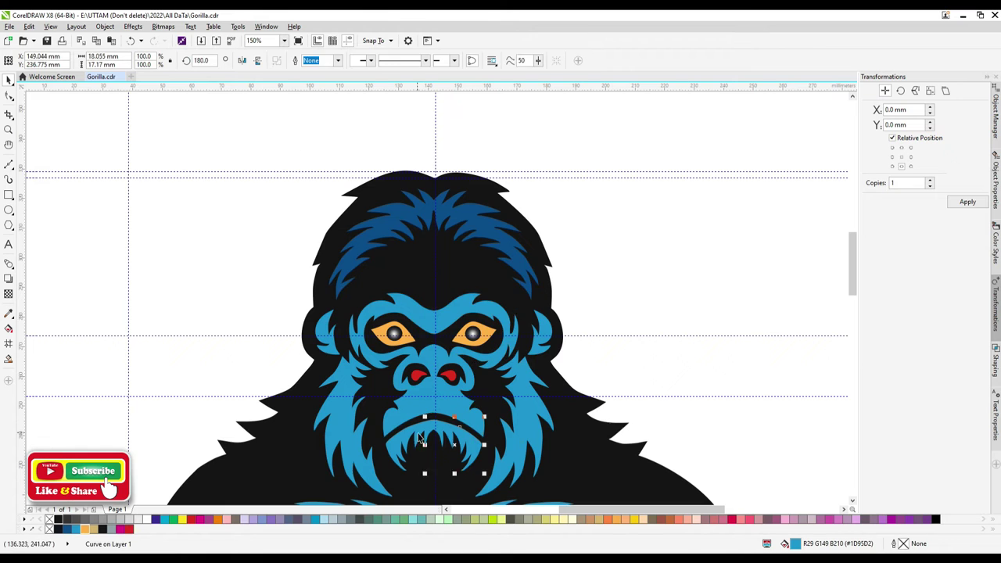
- Select the face, top hair, arm and teeth shapes to inspect the mouth area
scroll(433, 380, down, 2)
scroll(470, 258, up, 3)
click(500, 166)
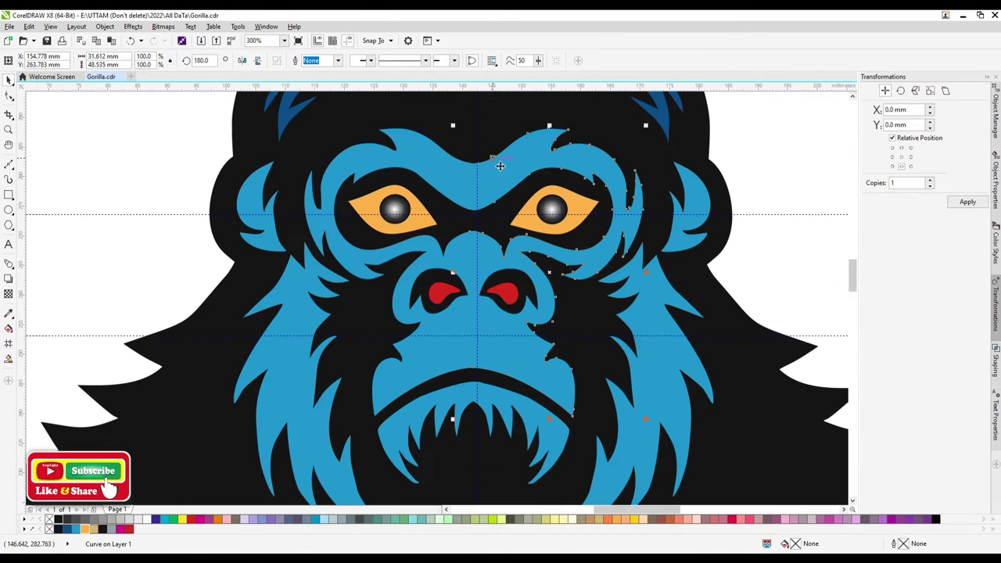
scroll(537, 179, down, 2)
scroll(502, 136, down, 1)
click(502, 137)
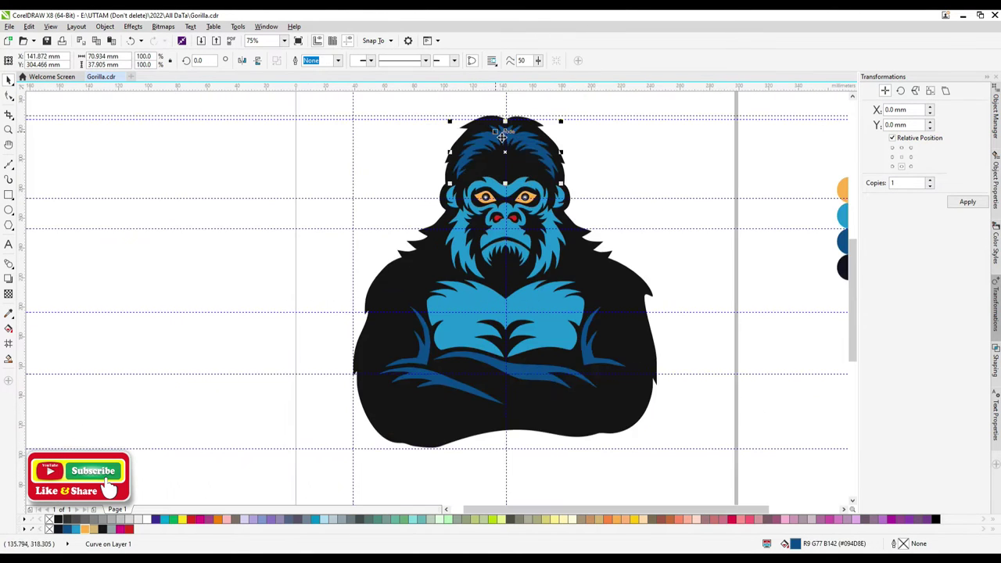
click(501, 376)
scroll(475, 272, up, 3)
click(474, 271)
scroll(480, 215, up, 2)
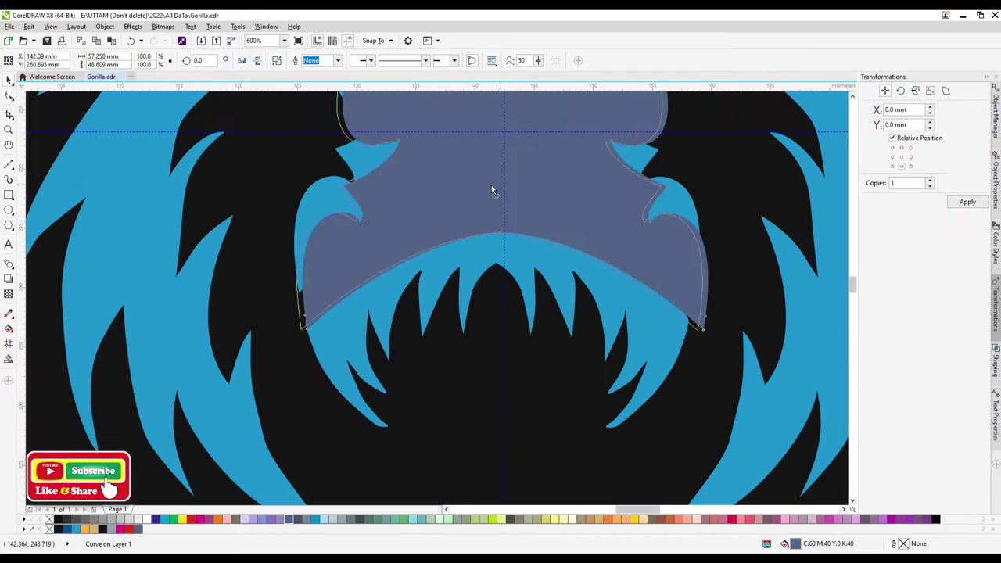
scroll(359, 240, down, 3)
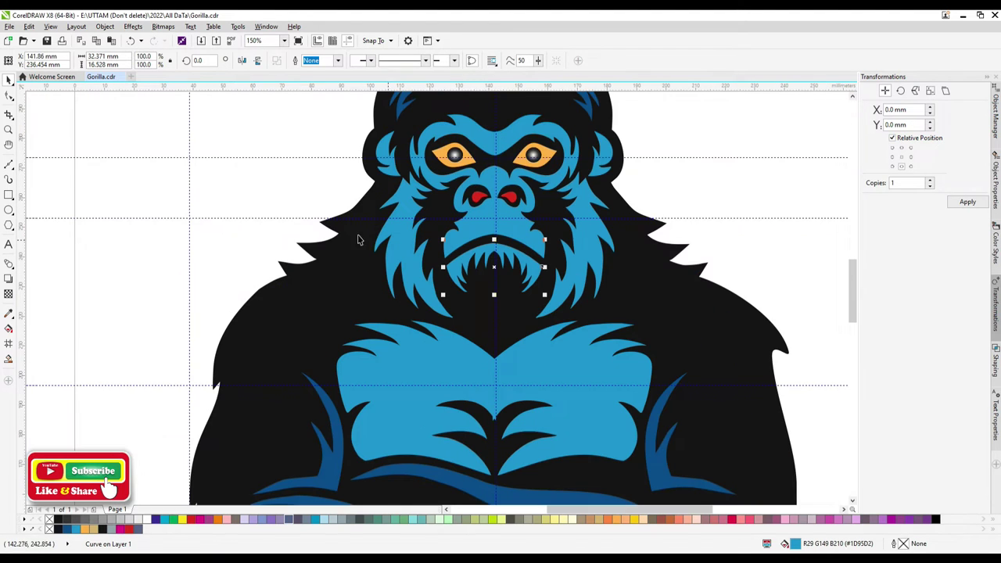
- Draw a curved mouth band across the teeth and fill it red
click(10, 166)
scroll(287, 257, up, 3)
scroll(316, 398, up, 2)
drag(423, 378, 456, 366)
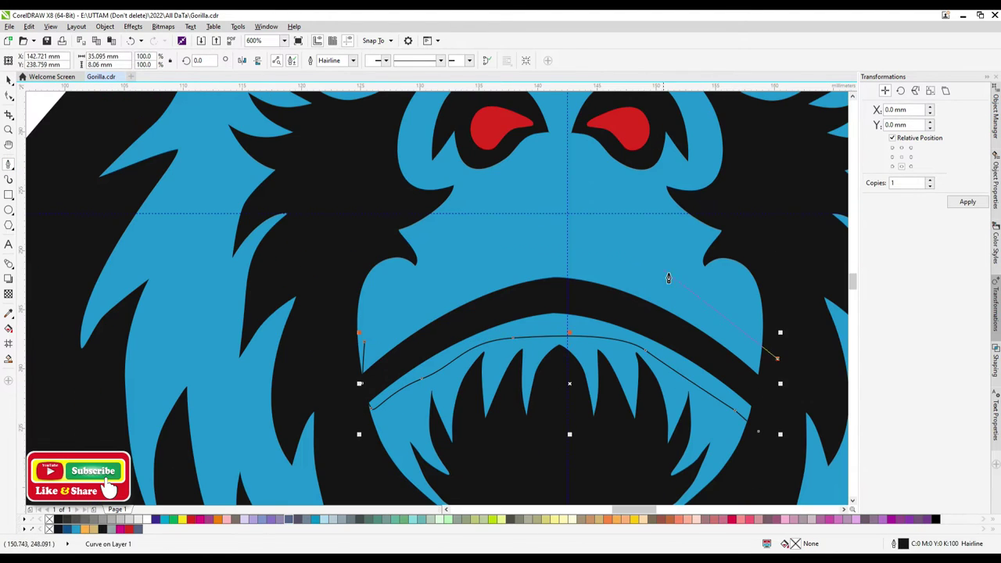
click(121, 530)
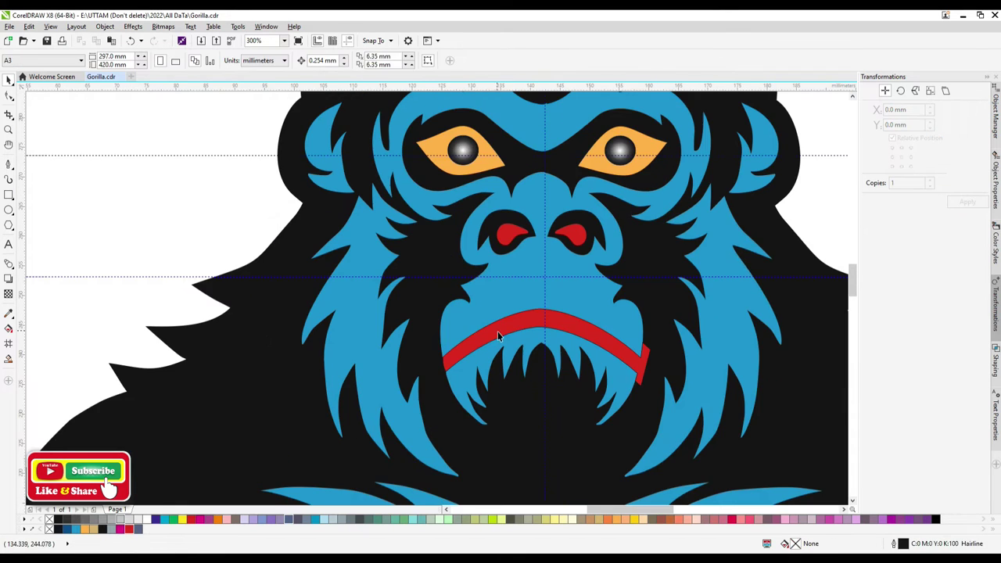
- Select the red mouth band and enter node editing to adjust its ends
key(F10)
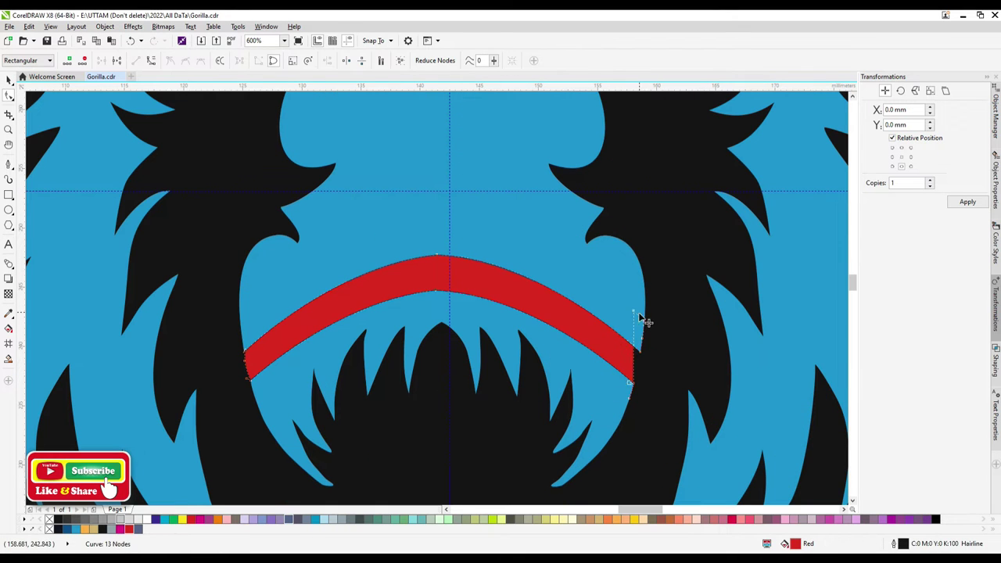
scroll(640, 319, up, 2)
scroll(629, 316, down, 2)
scroll(325, 264, down, 1)
key(space)
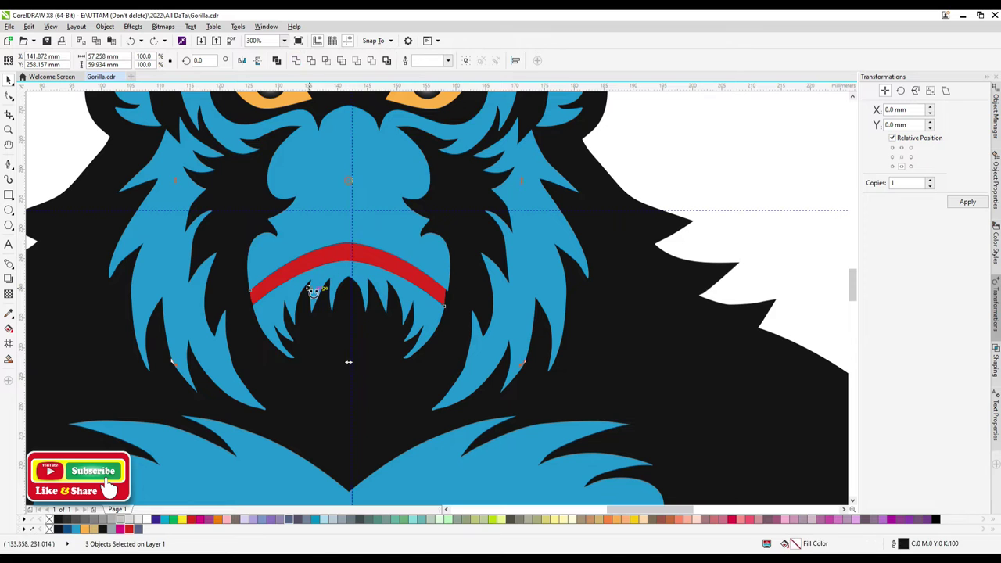
click(305, 258)
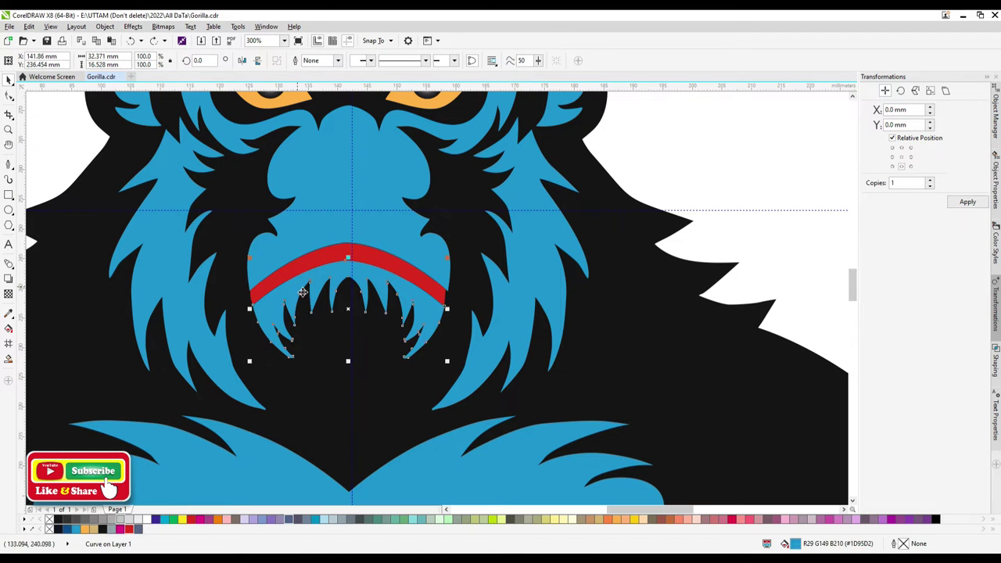
scroll(307, 260, up, 2)
key(F10)
scroll(161, 301, up, 2)
scroll(136, 261, up, 2)
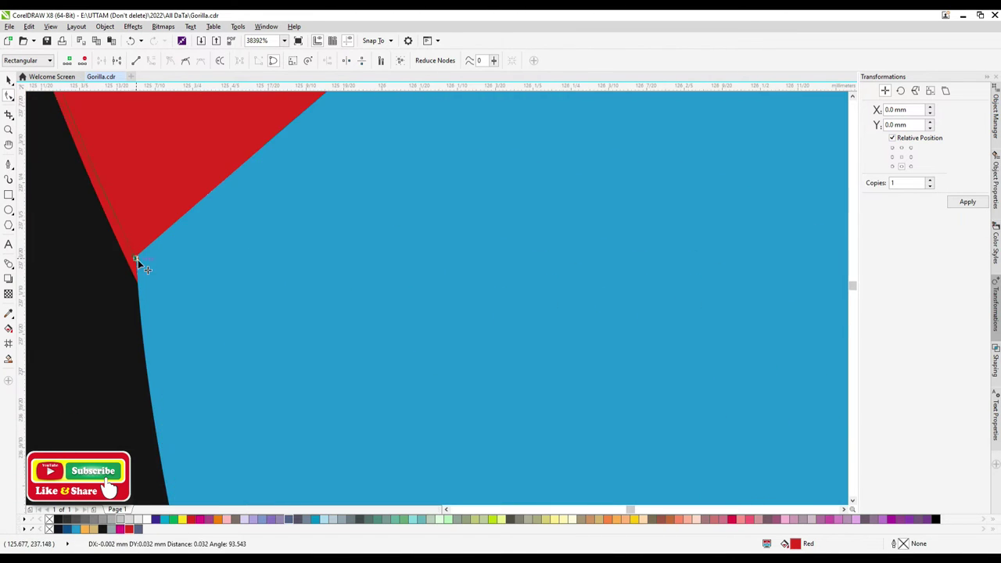
scroll(404, 349, down, 2)
scroll(412, 281, down, 2)
scroll(411, 282, down, 2)
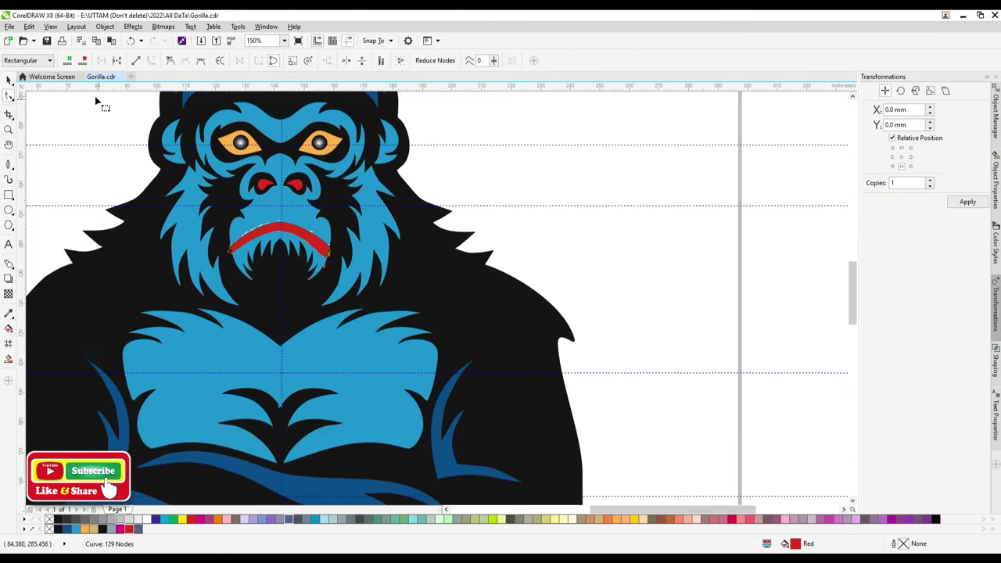
key(space)
scroll(313, 255, up, 4)
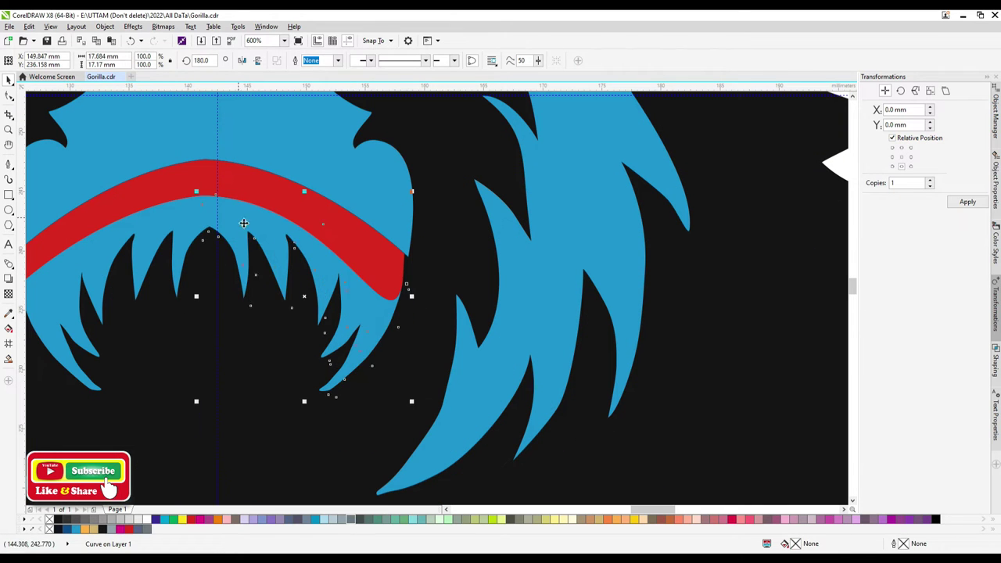
- Node-edit the red band against the teeth shape so its ends meet the teeth
click(304, 278)
key(F10)
click(410, 276)
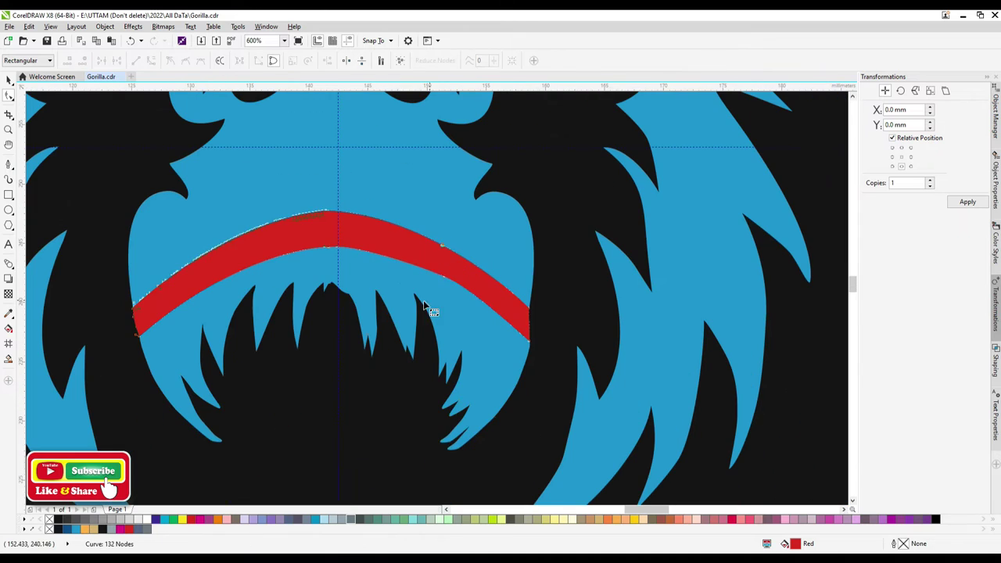
click(324, 290)
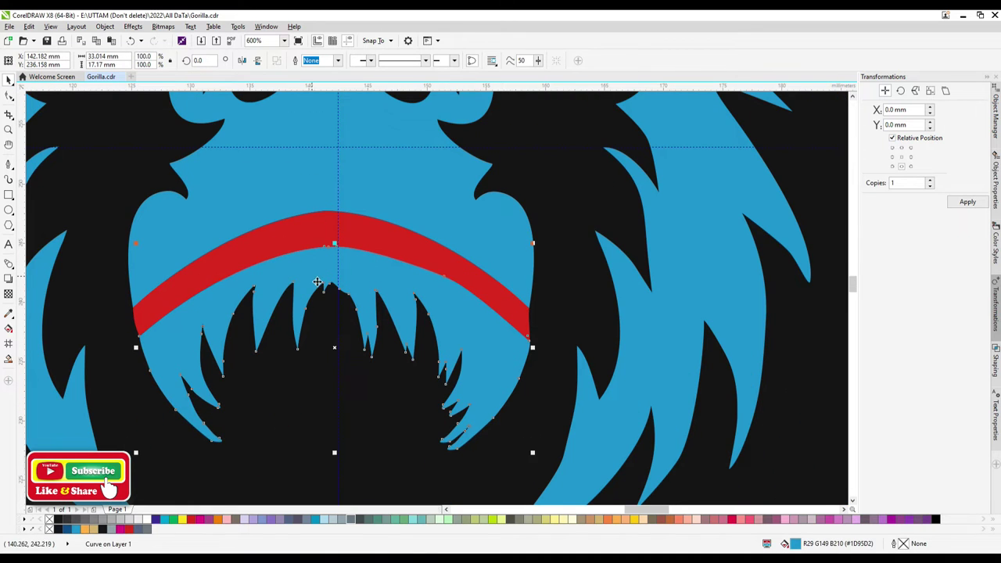
scroll(362, 272, up, 2)
scroll(364, 245, down, 6)
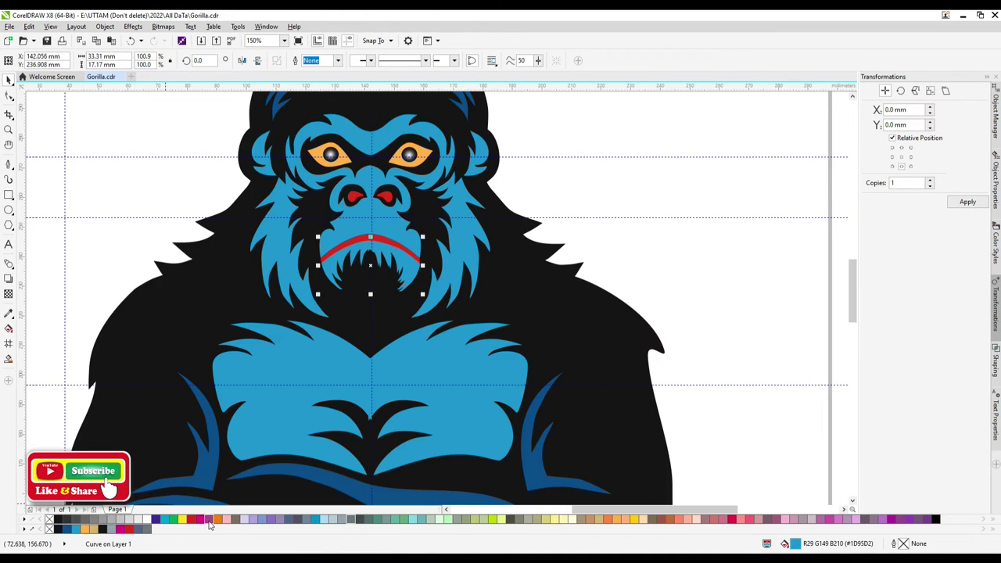
scroll(529, 425, down, 1)
- Fill the gorilla's outer body silhouette grey, then try a teal copy
scroll(558, 340, down, 1)
click(559, 339)
click(68, 520)
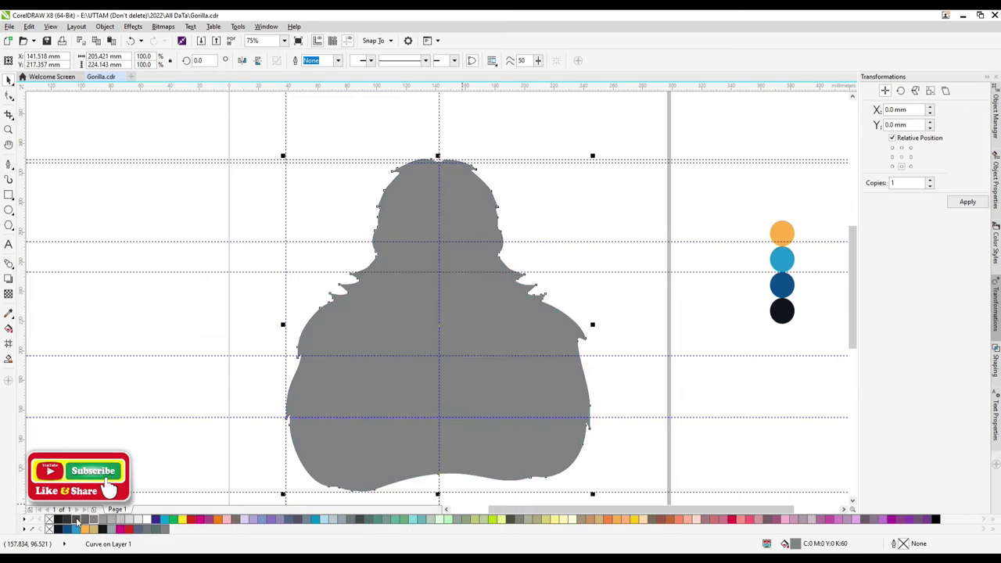
click(397, 519)
scroll(439, 235, up, 3)
scroll(439, 235, down, 1)
scroll(316, 159, up, 2)
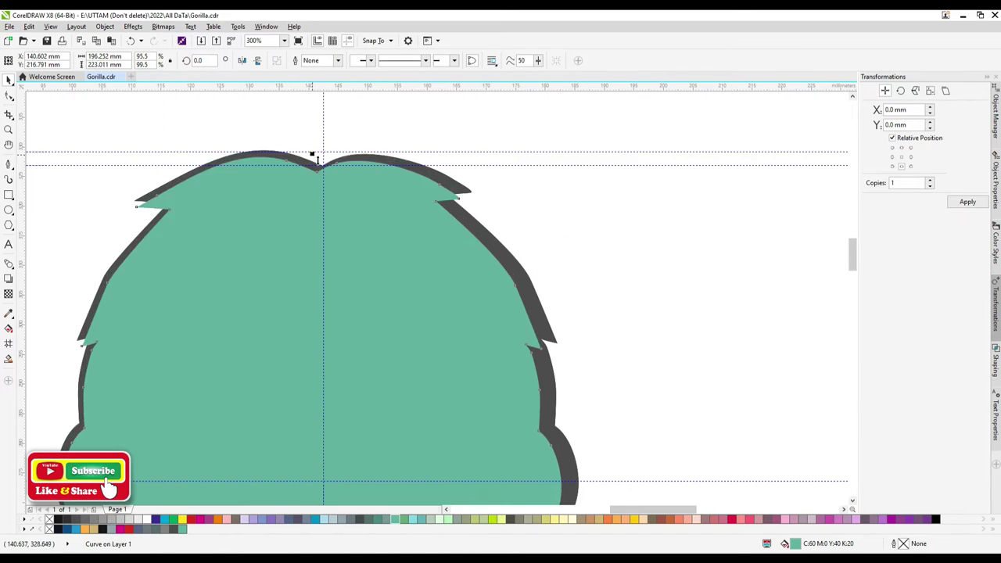
scroll(281, 400, down, 2)
- Delete the teal silhouette copy, keeping the grey outline behind the gorilla
click(281, 400)
scroll(190, 369, up, 2)
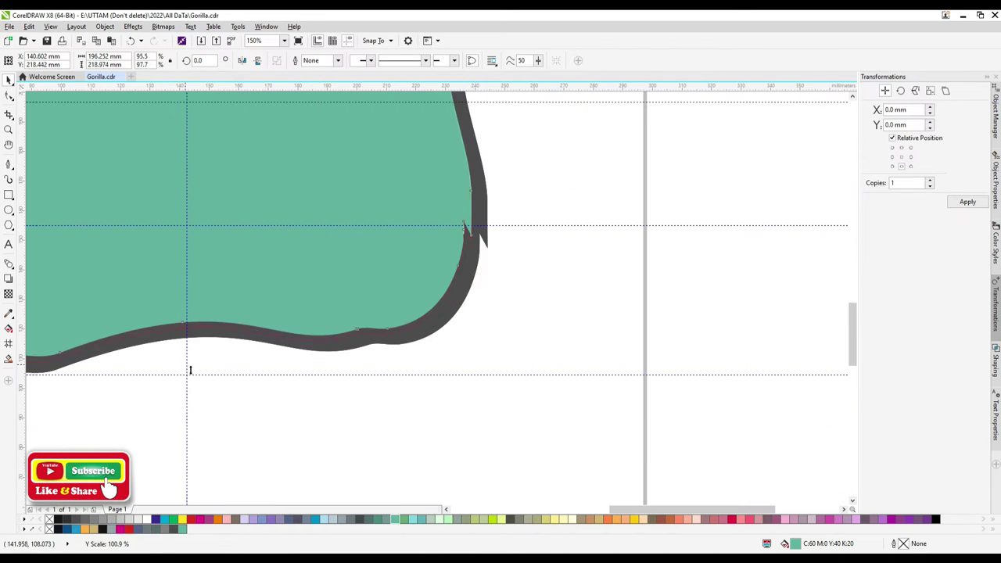
key(Delete)
scroll(443, 324, down, 2)
scroll(253, 386, up, 1)
scroll(403, 231, up, 1)
scroll(505, 364, down, 1)
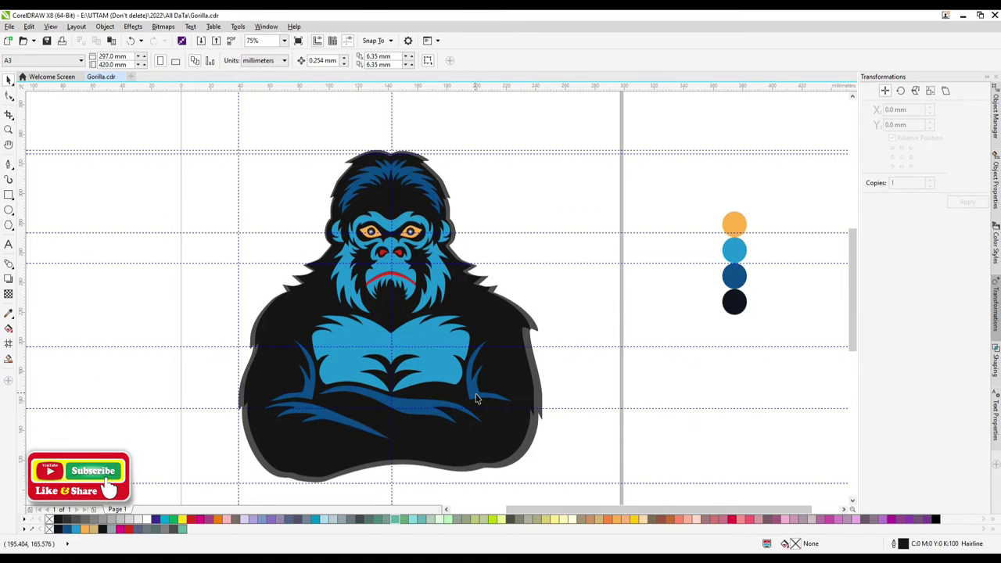
key(F5)
scroll(246, 346, up, 1)
- Add a new fur shape on the shoulder, fill it gorilla blue and reshape its notch
scroll(246, 347, up, 1)
click(300, 254)
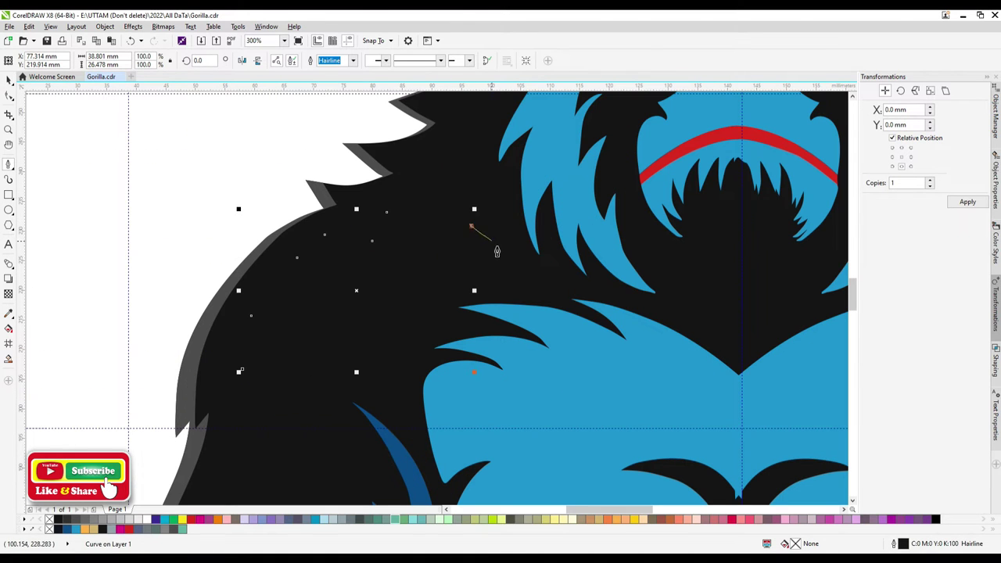
click(109, 529)
key(F10)
drag(374, 301, 371, 298)
scroll(371, 298, up, 2)
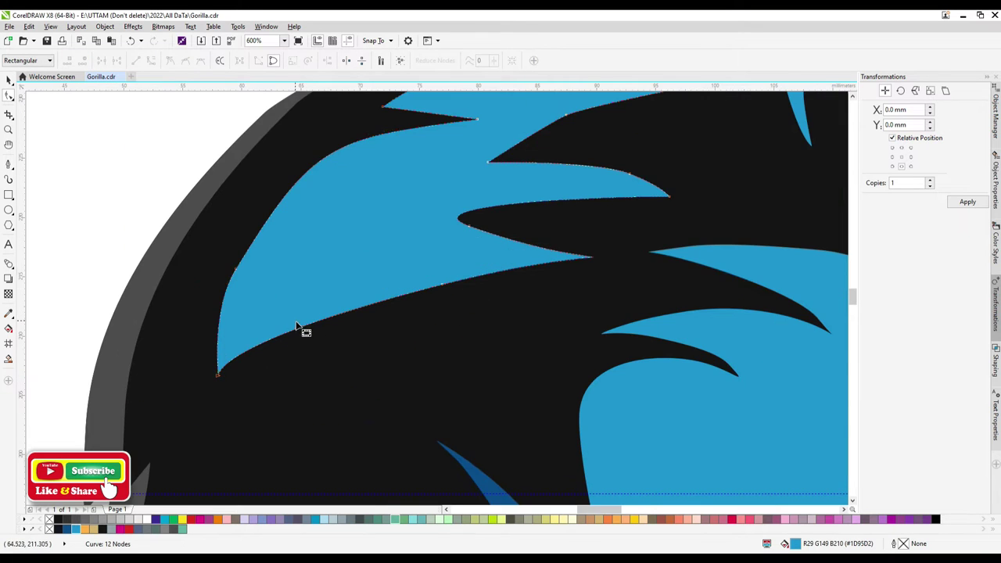
scroll(305, 331, down, 2)
scroll(412, 230, up, 1)
scroll(386, 299, up, 1)
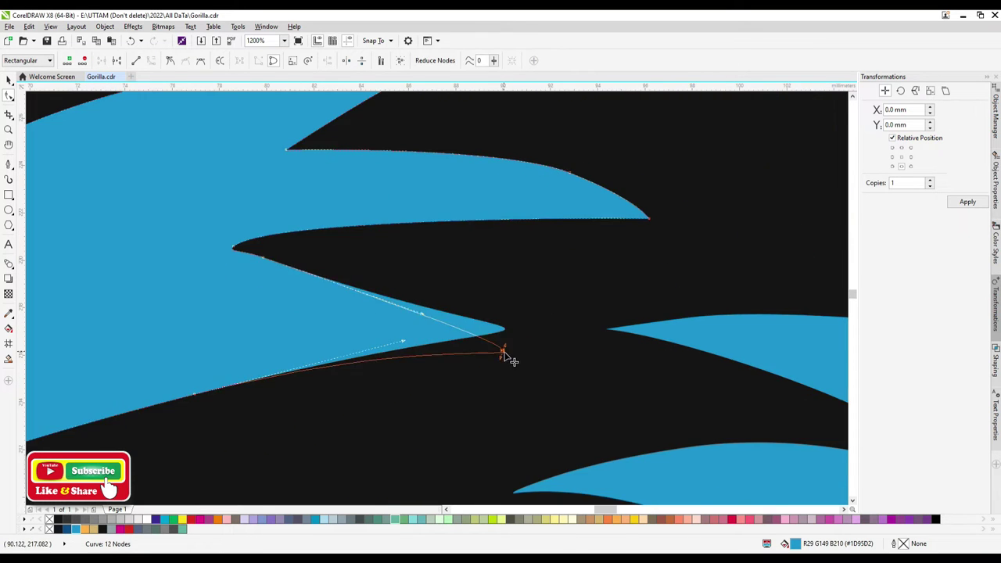
scroll(320, 280, down, 2)
scroll(420, 287, up, 1)
- Delete a node from the shoulder spike and adjust its remaining nodes
click(347, 334)
scroll(421, 266, up, 1)
click(384, 286)
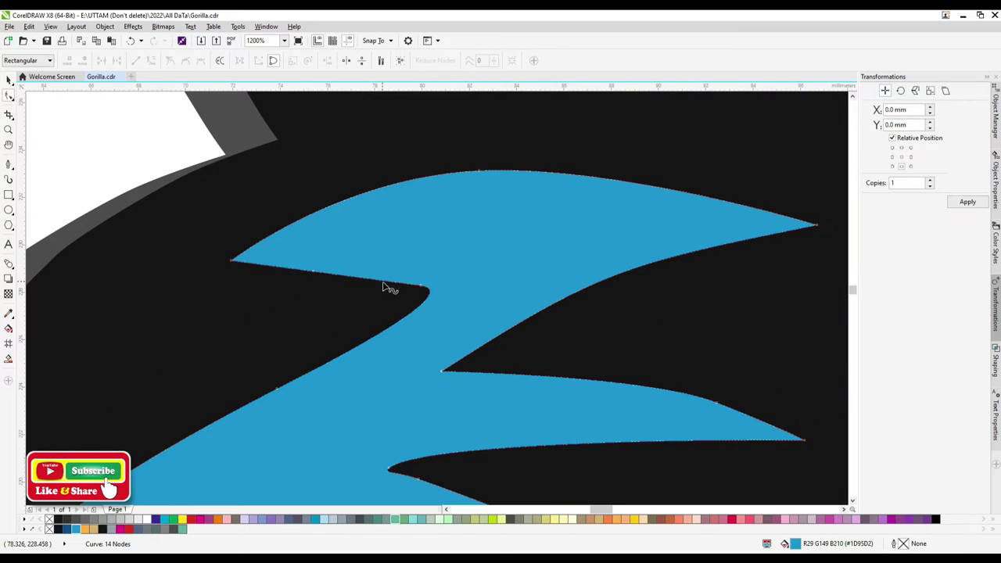
double_click(361, 266)
scroll(438, 252, down, 2)
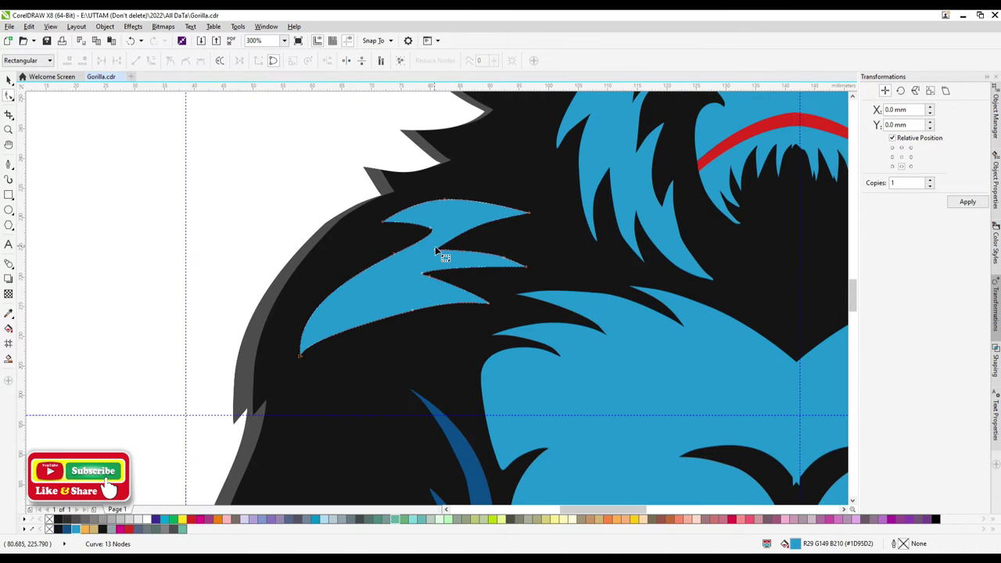
scroll(339, 297, up, 1)
click(328, 219)
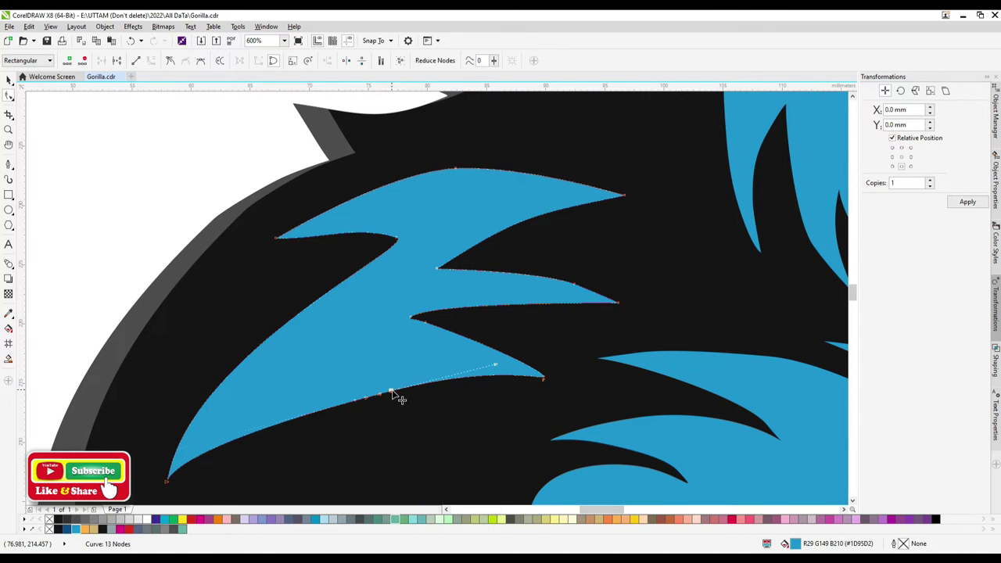
scroll(393, 393, down, 2)
click(410, 333)
scroll(391, 328, up, 1)
scroll(377, 317, up, 1)
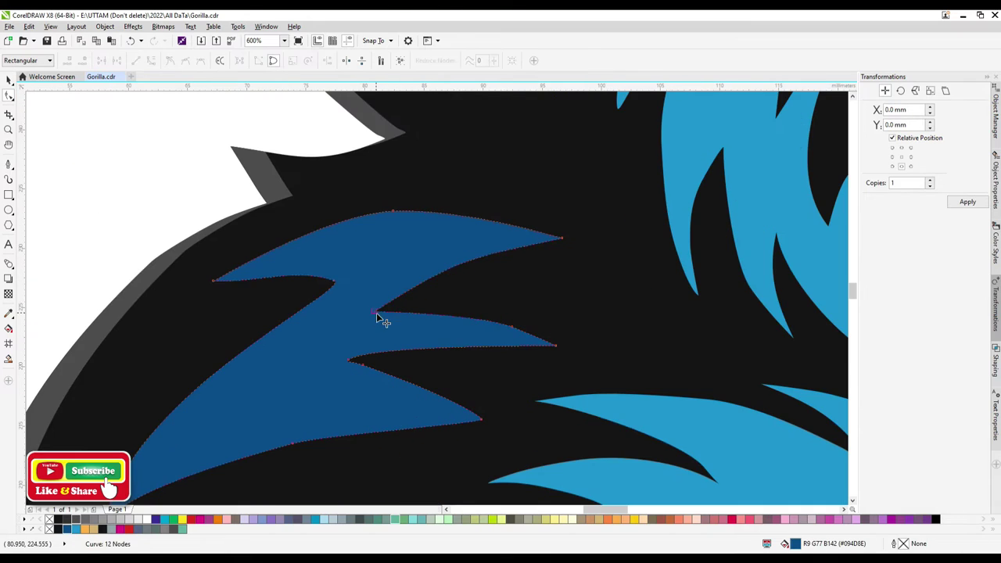
scroll(378, 317, down, 3)
key(space)
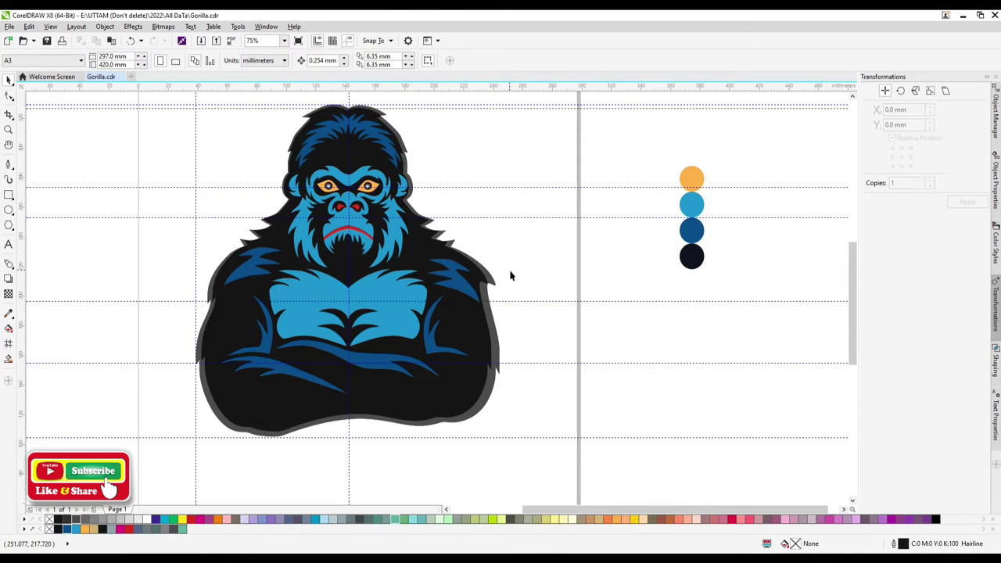
- Select a lower-right blue feather and marquee-select a group of its nodes
click(461, 383)
scroll(461, 384, up, 1)
key(space)
scroll(434, 351, down, 2)
drag(385, 294, 434, 350)
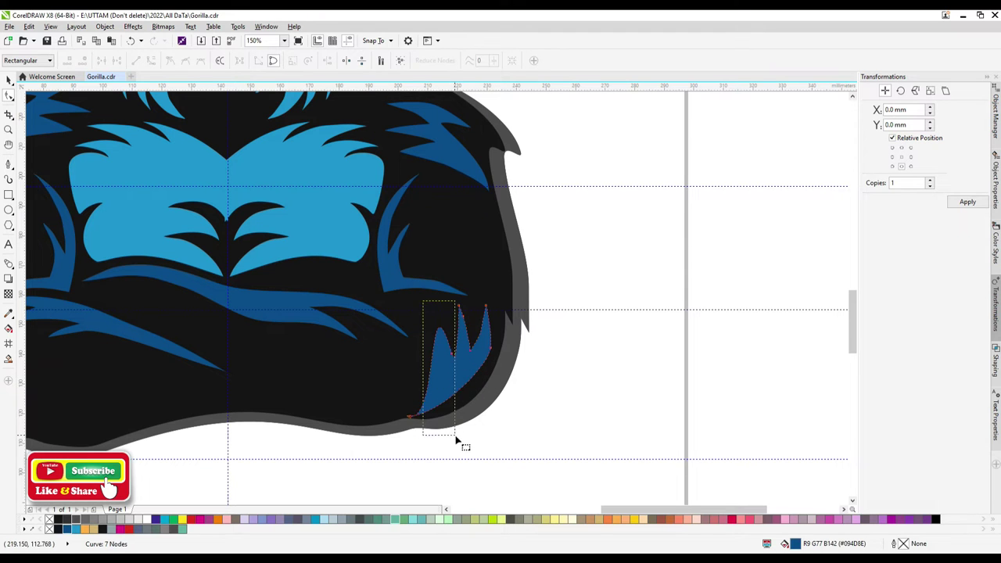
scroll(490, 375, down, 2)
key(space)
- Pick the small claw feather and edit a group of its nodes with the Shape tool
click(386, 415)
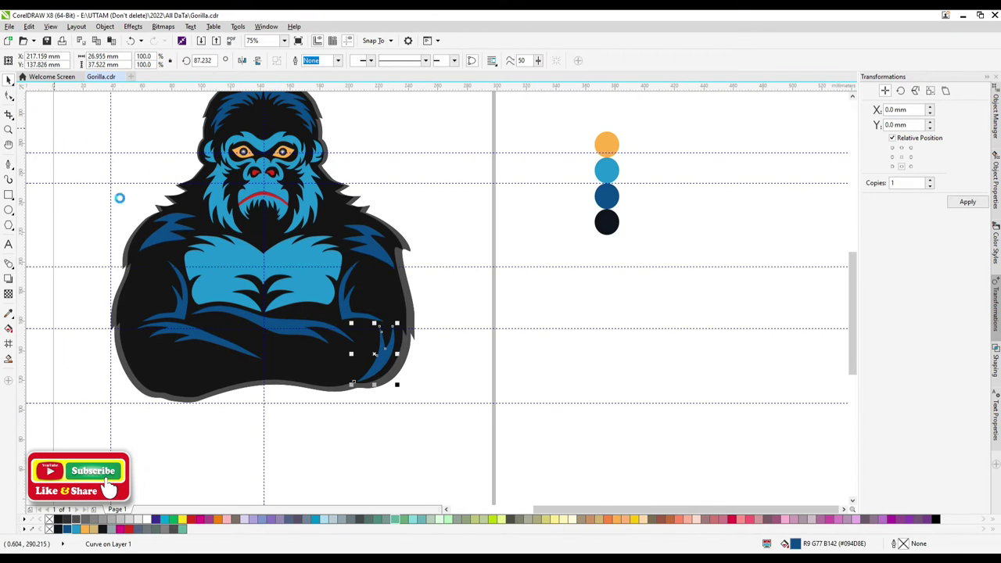
scroll(387, 415, up, 2)
click(334, 346)
scroll(334, 346, up, 1)
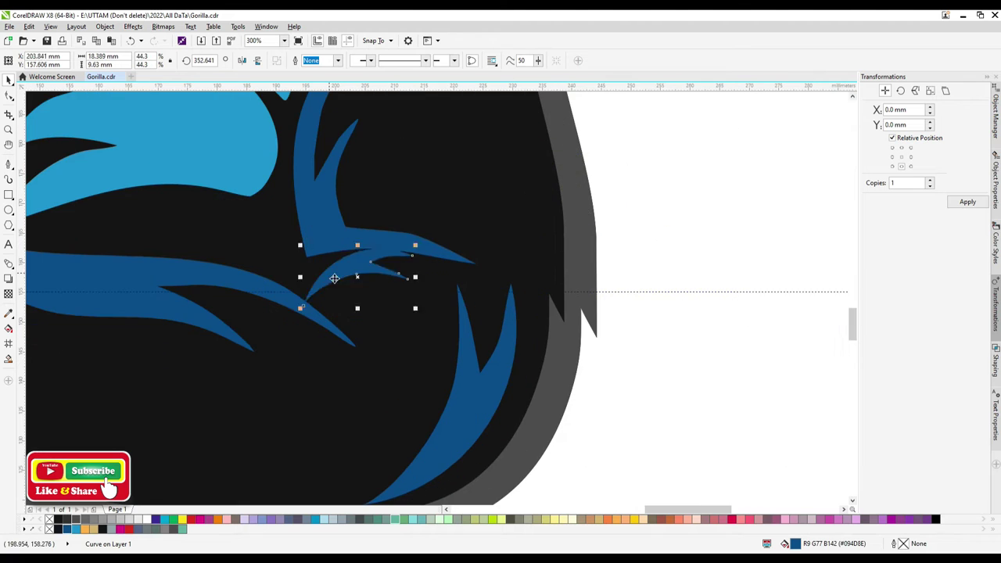
scroll(349, 270, up, 1)
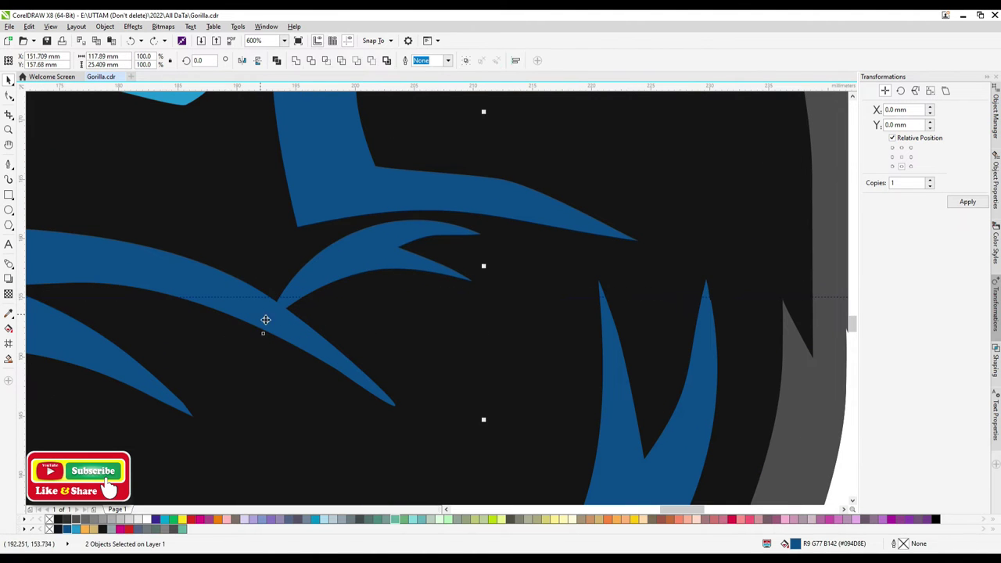
scroll(336, 290, down, 2)
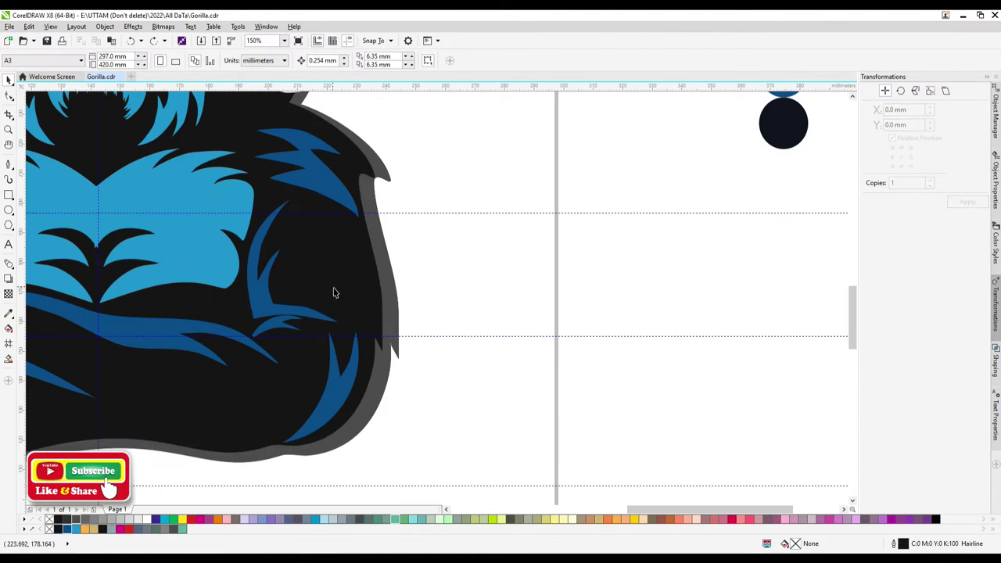
click(303, 324)
scroll(324, 339, up, 2)
key(F10)
drag(379, 261, 495, 298)
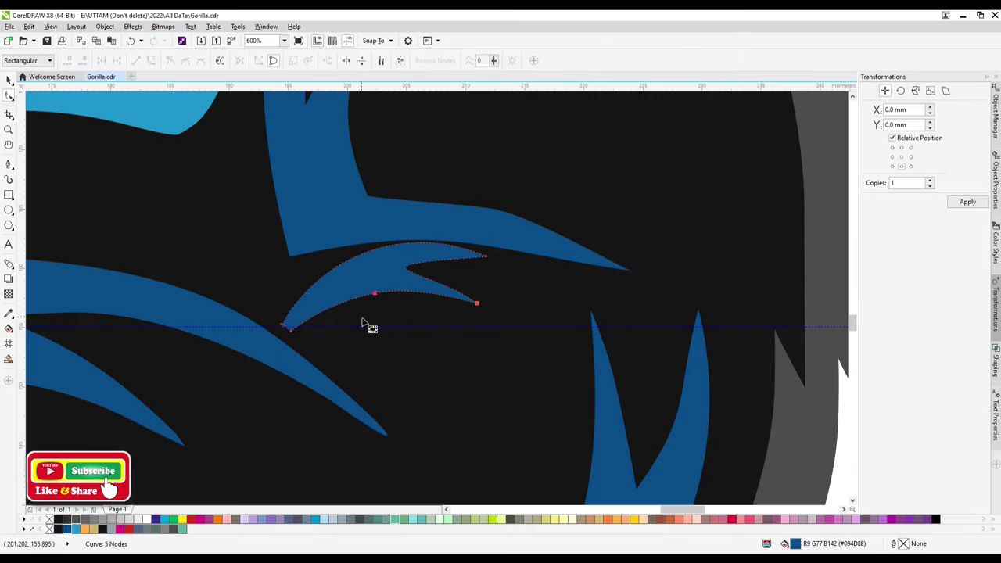
key(space)
scroll(414, 264, down, 2)
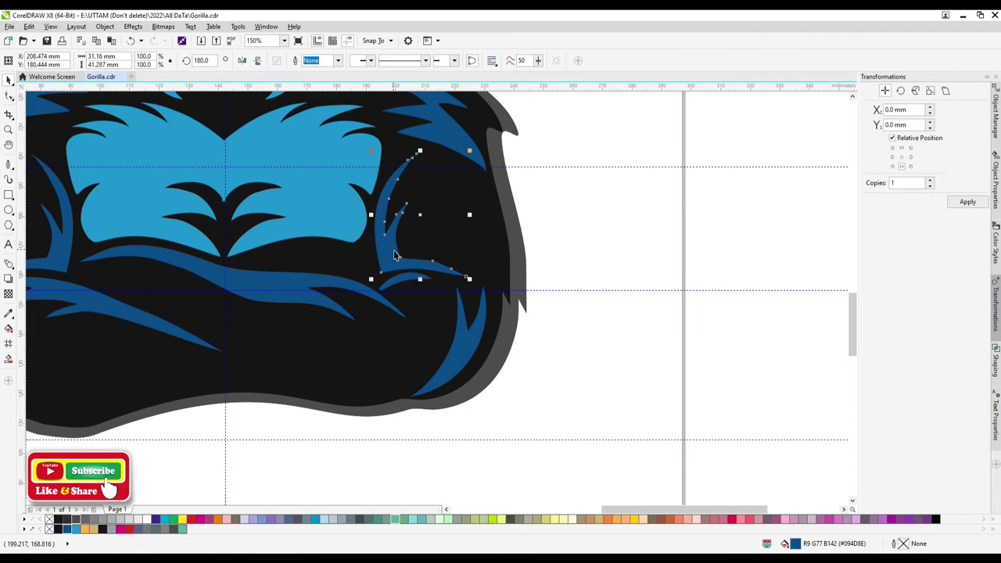
scroll(435, 251, up, 1)
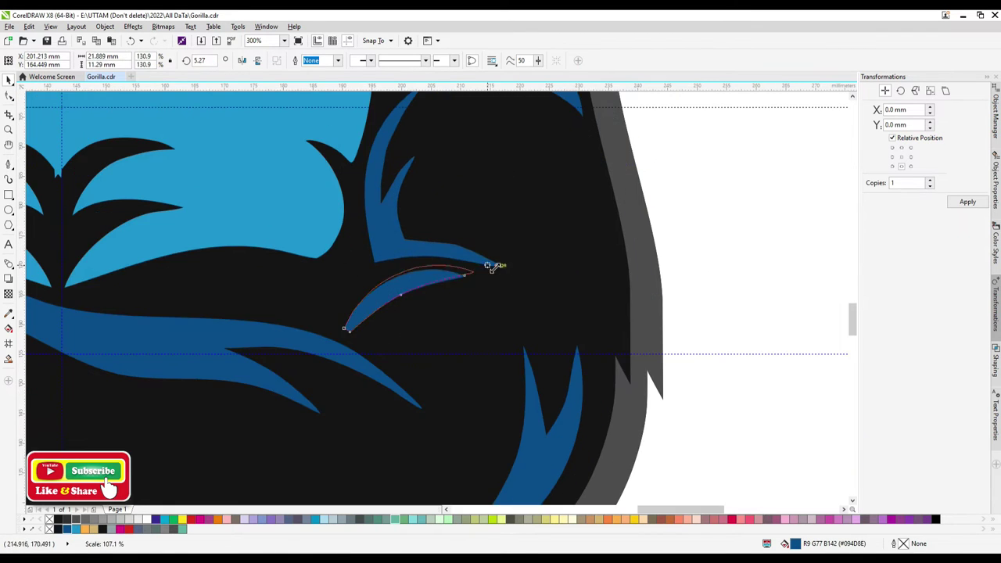
scroll(401, 279, down, 2)
scroll(409, 279, up, 2)
scroll(313, 352, down, 2)
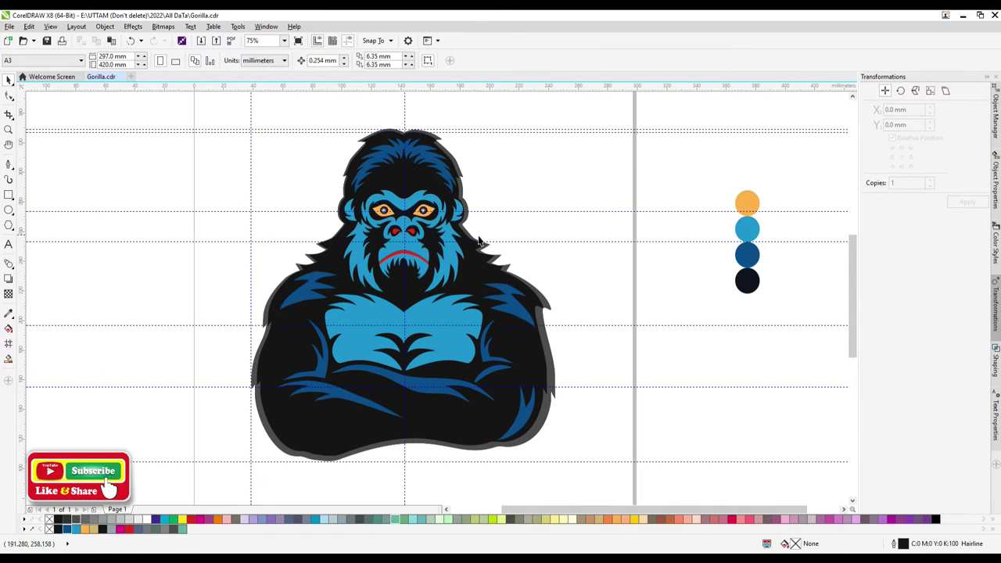
- Make the head hair white and add a yellow copy behind the chest
drag(139, 520, 355, 207)
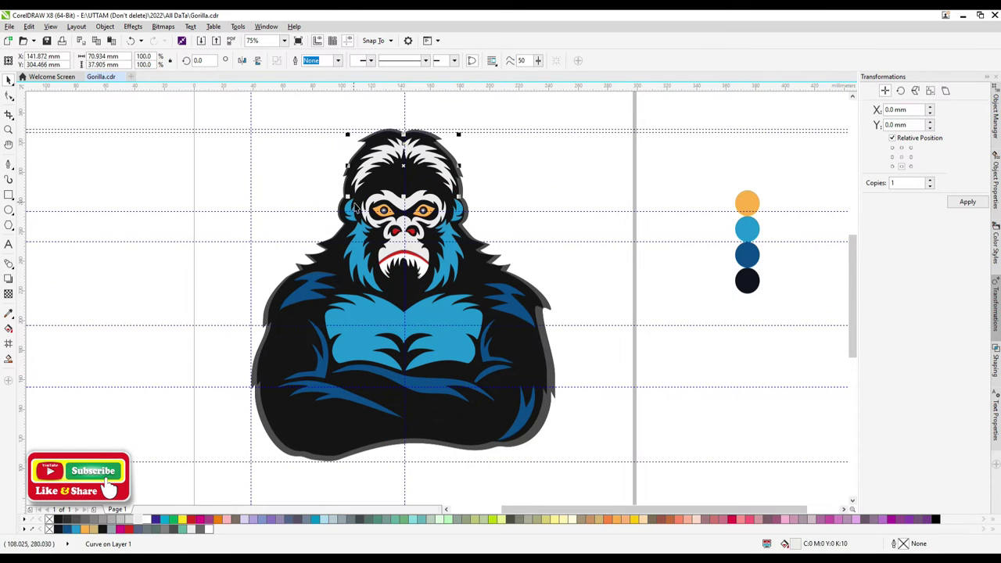
click(380, 356)
scroll(379, 356, down, 1)
scroll(375, 391, up, 1)
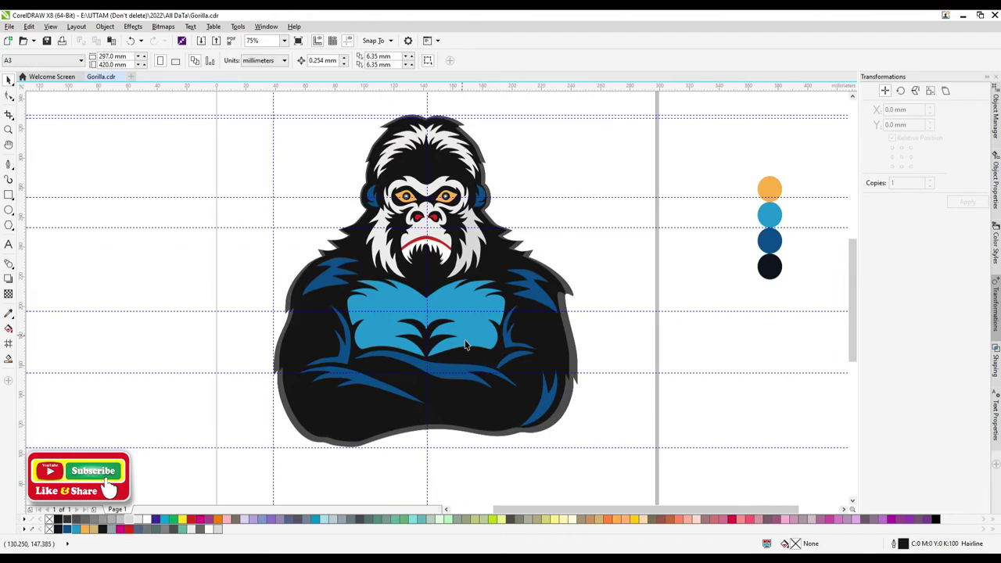
scroll(370, 424, up, 1)
click(183, 524)
scroll(480, 340, up, 3)
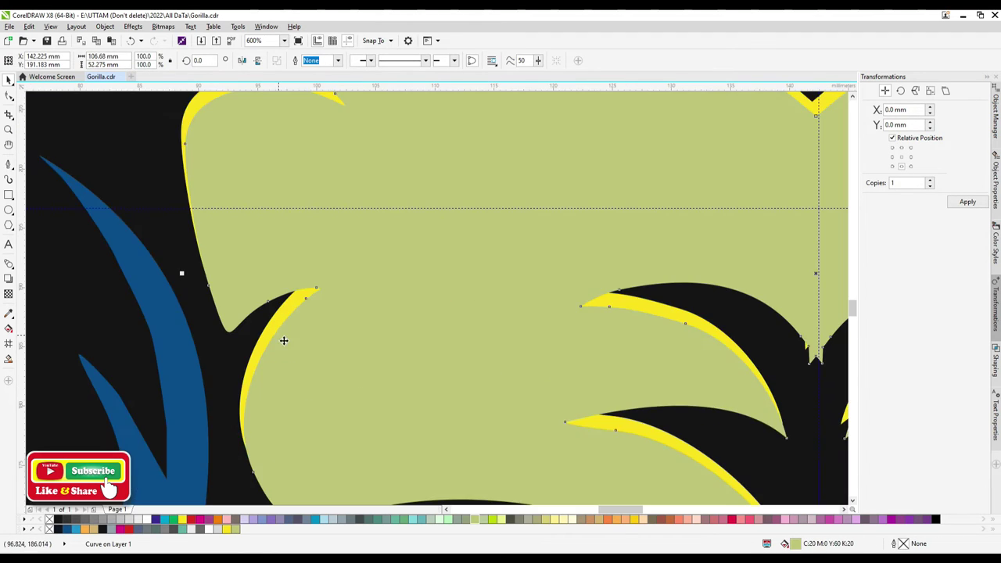
scroll(459, 362, down, 3)
scroll(459, 361, up, 3)
- Give the chest a radial blue-to-white gradient fill
click(599, 279)
scroll(599, 279, down, 3)
scroll(814, 500, down, 2)
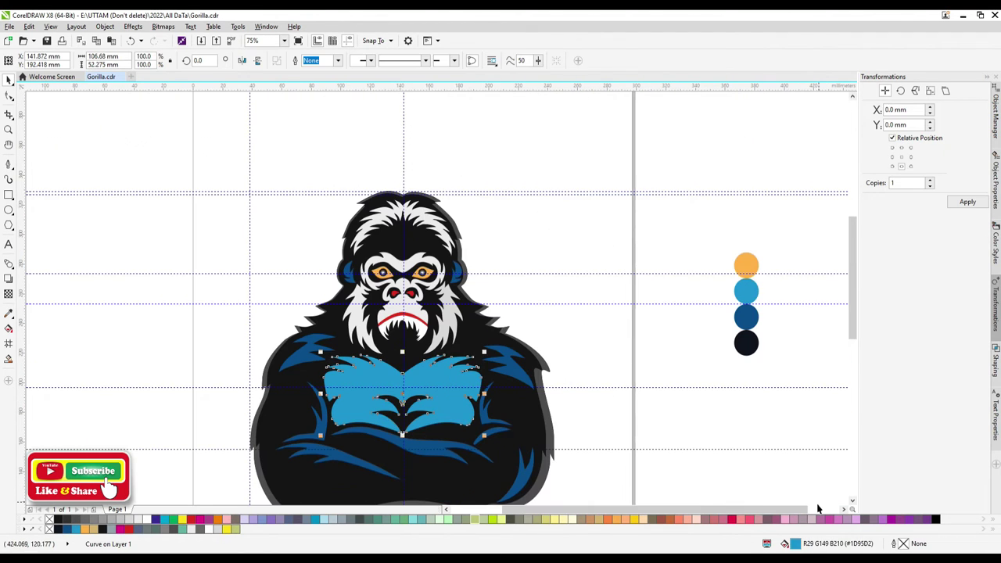
scroll(621, 264, down, 2)
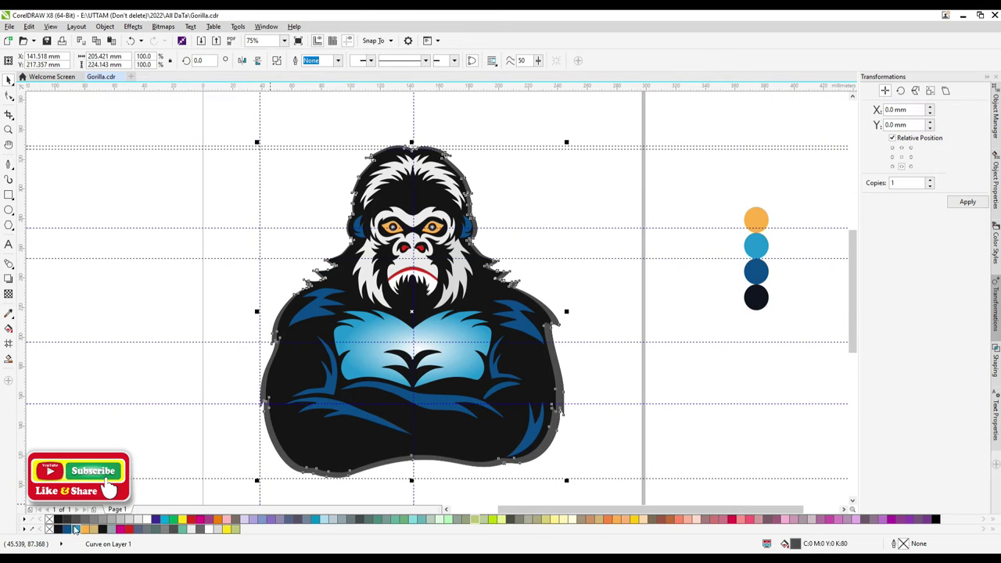
scroll(574, 188, up, 2)
click(575, 189)
scroll(412, 288, up, 3)
click(521, 357)
- Inspect the teeth shape's nodes, then return to the Pick tool
key(F10)
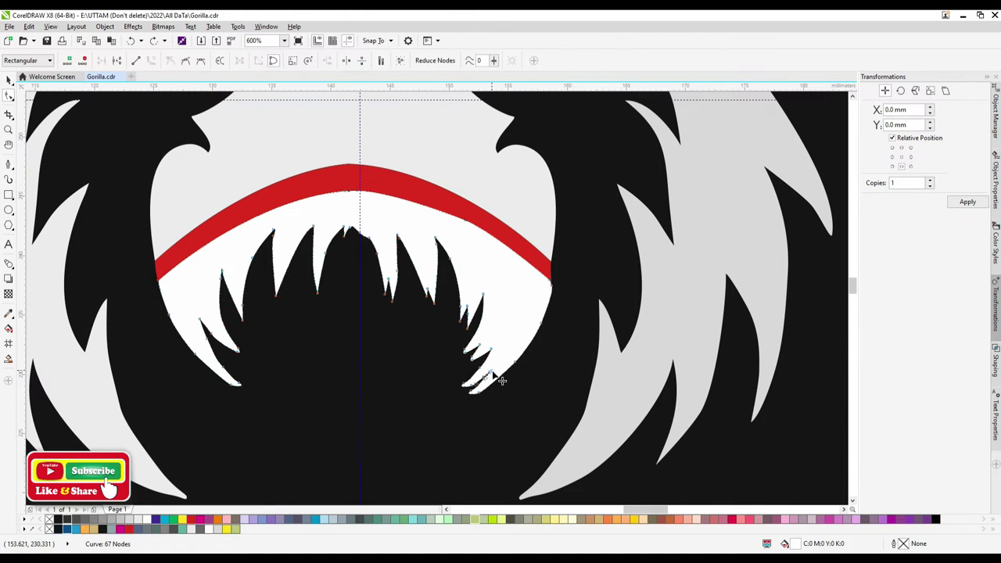
scroll(501, 376, up, 3)
scroll(504, 320, up, 2)
scroll(505, 321, down, 4)
key(space)
scroll(489, 312, up, 2)
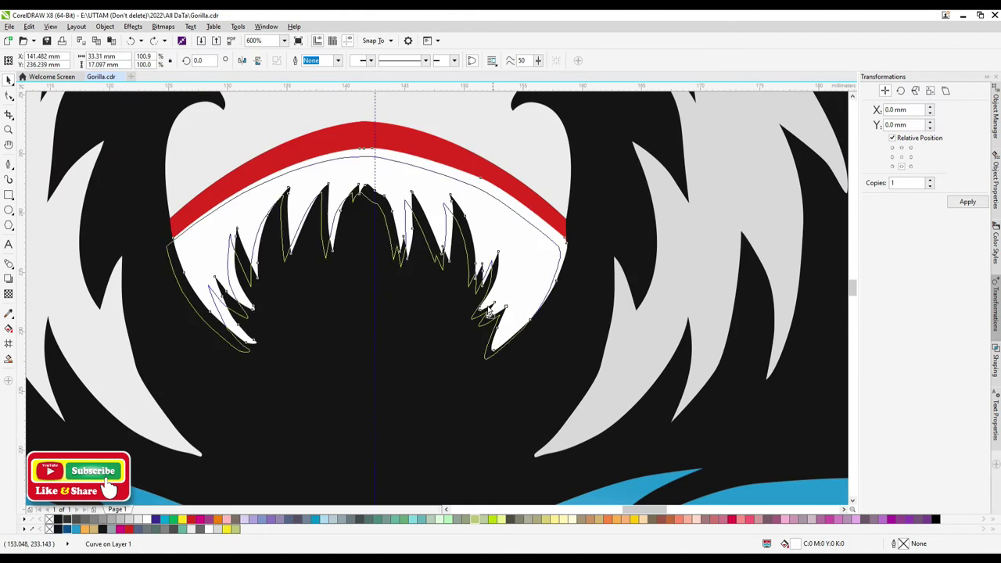
- Mirror the right half of the teeth onto the left and combine them with Ctrl+L
drag(637, 112, 384, 404)
drag(579, 250, 174, 250)
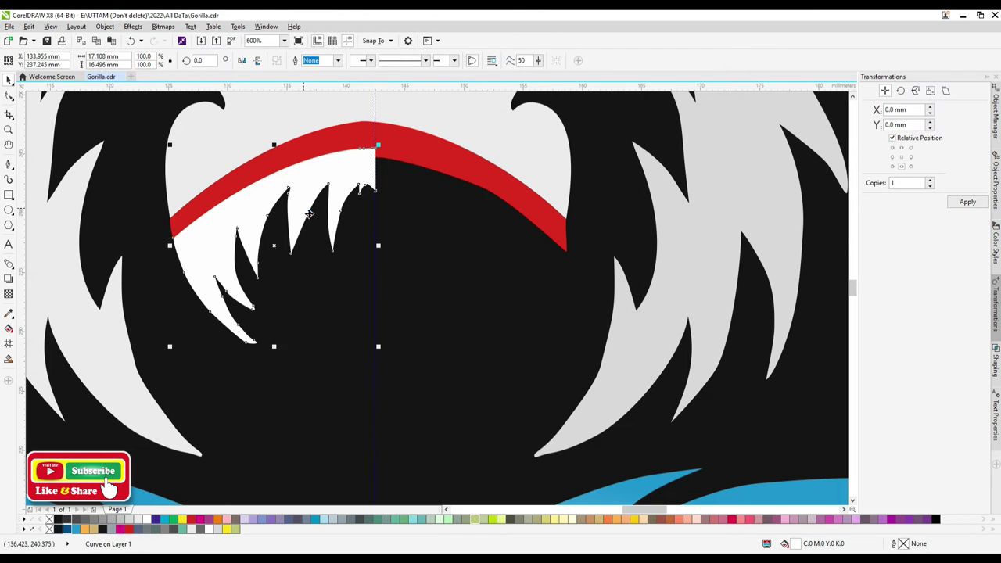
key(ctrl+l)
key(F10)
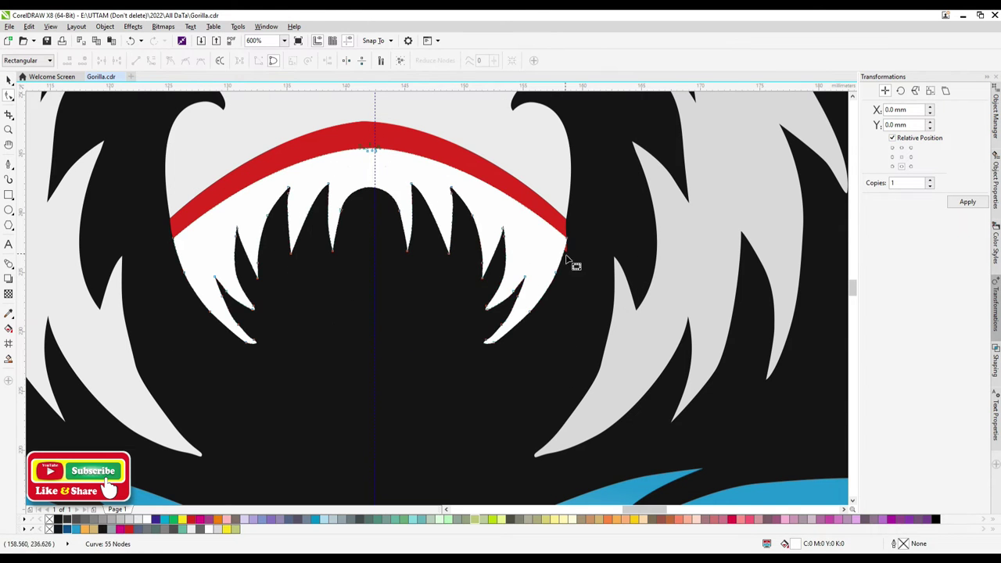
scroll(571, 264, up, 3)
scroll(410, 316, down, 4)
scroll(409, 315, down, 5)
- Select the whole gorilla group, clearing a stray shoulder-shape and guideline selection
scroll(575, 417, up, 1)
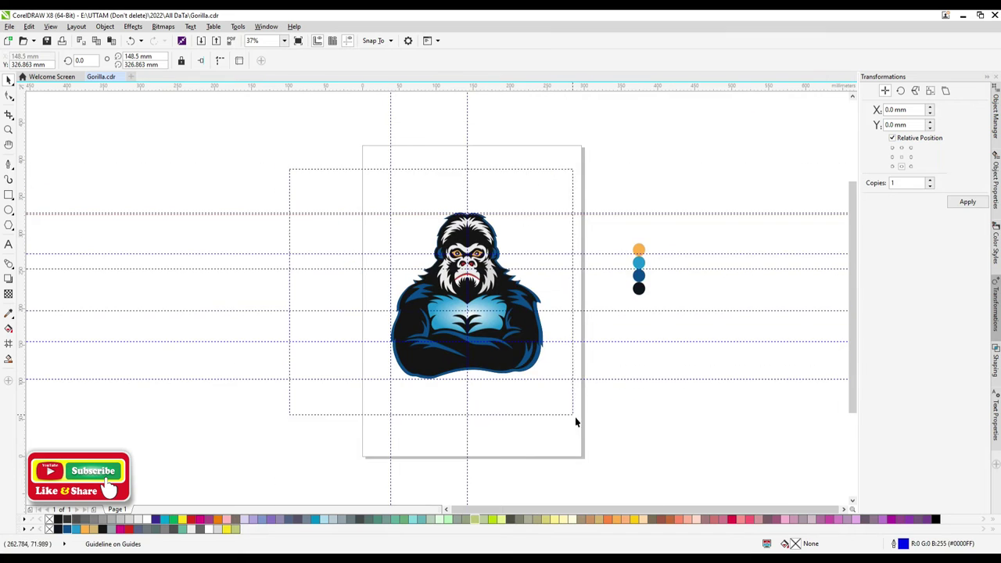
scroll(575, 417, up, 2)
click(362, 296)
key(Escape)
scroll(512, 247, up, 1)
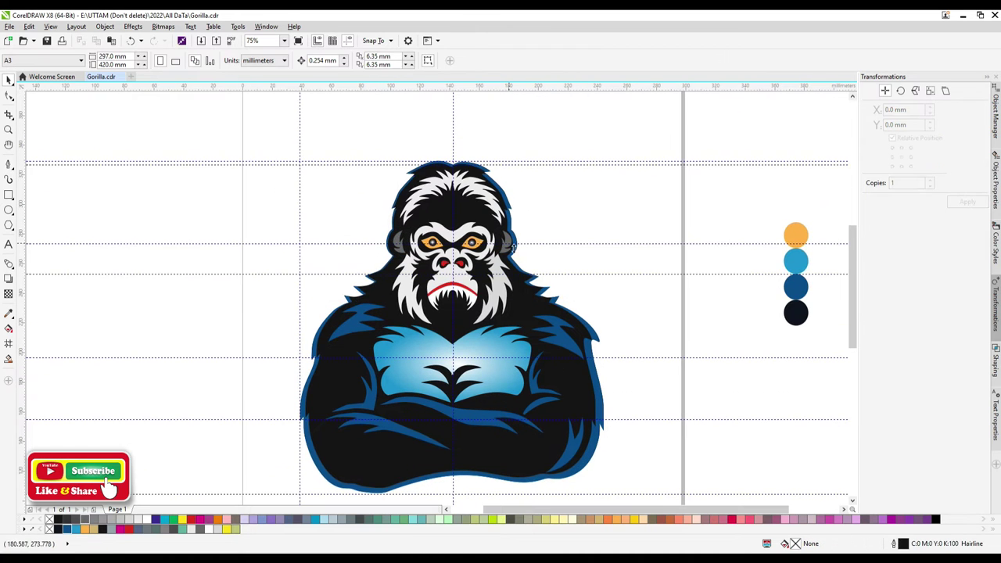
click(468, 307)
scroll(468, 307, down, 1)
click(546, 277)
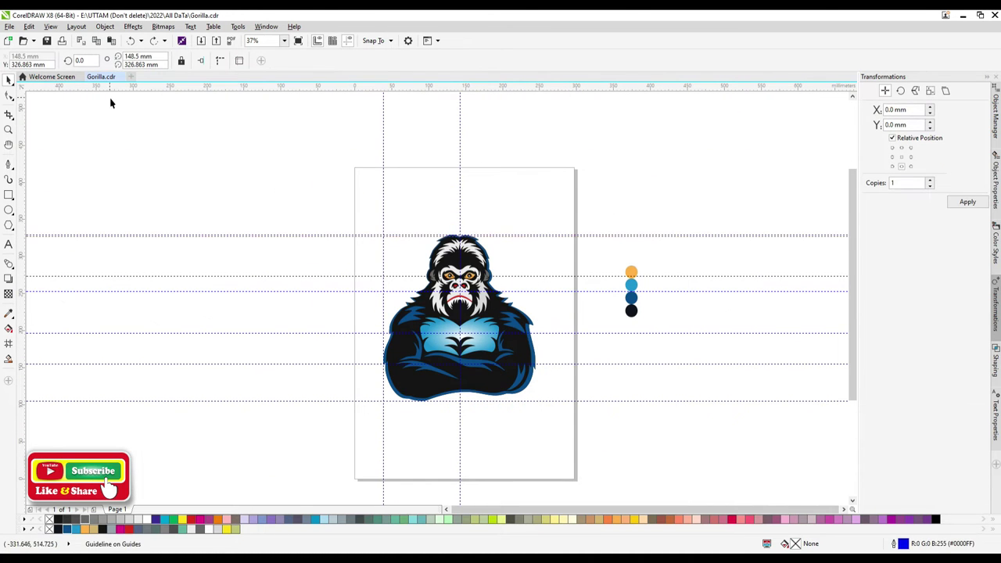
scroll(561, 258, up, 1)
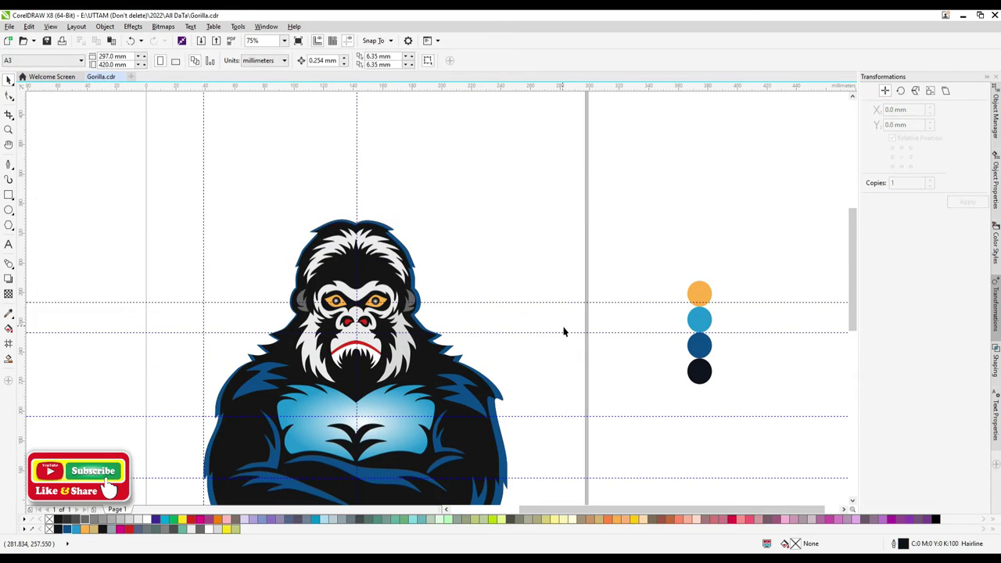
scroll(565, 419, down, 1)
- Add a soft drop shadow beneath the gorilla and start a text object to its right
click(9, 279)
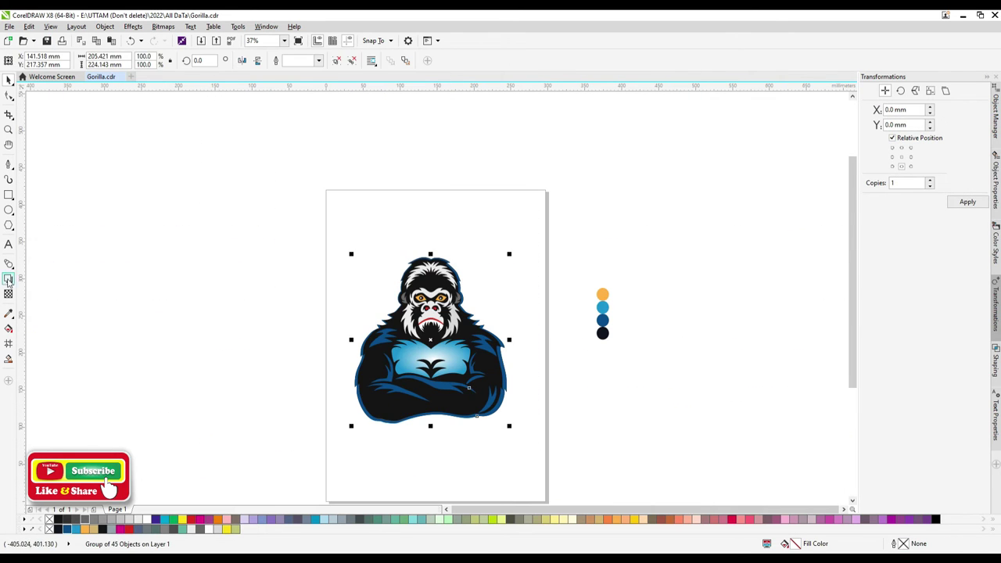
drag(439, 344, 441, 429)
scroll(444, 426, up, 1)
scroll(447, 422, down, 1)
scroll(497, 289, up, 1)
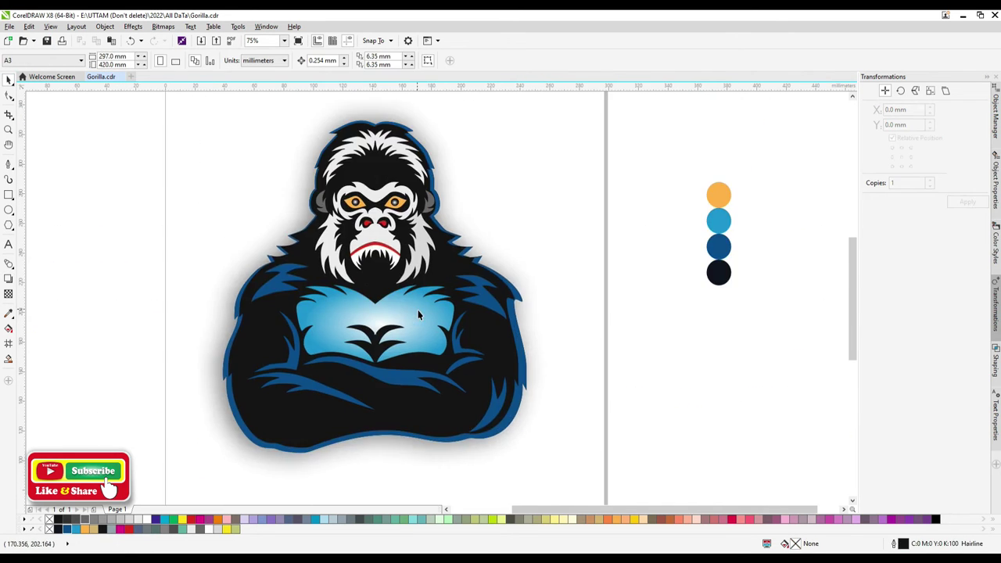
key(F8)
click(494, 194)
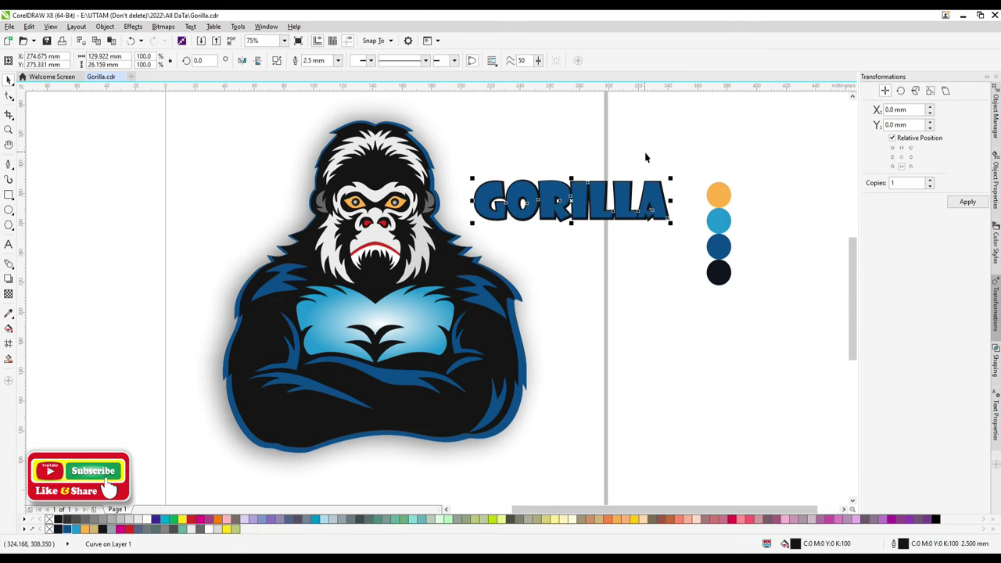
- Undo the GORILLA curve conversion and place the small gorilla inside the O
key(ctrl+z)
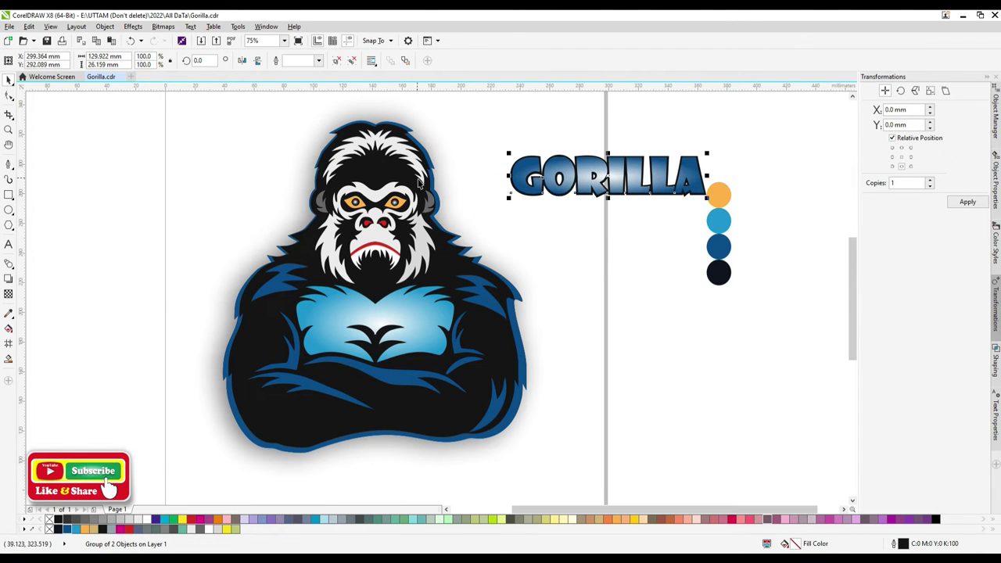
scroll(612, 170, up, 2)
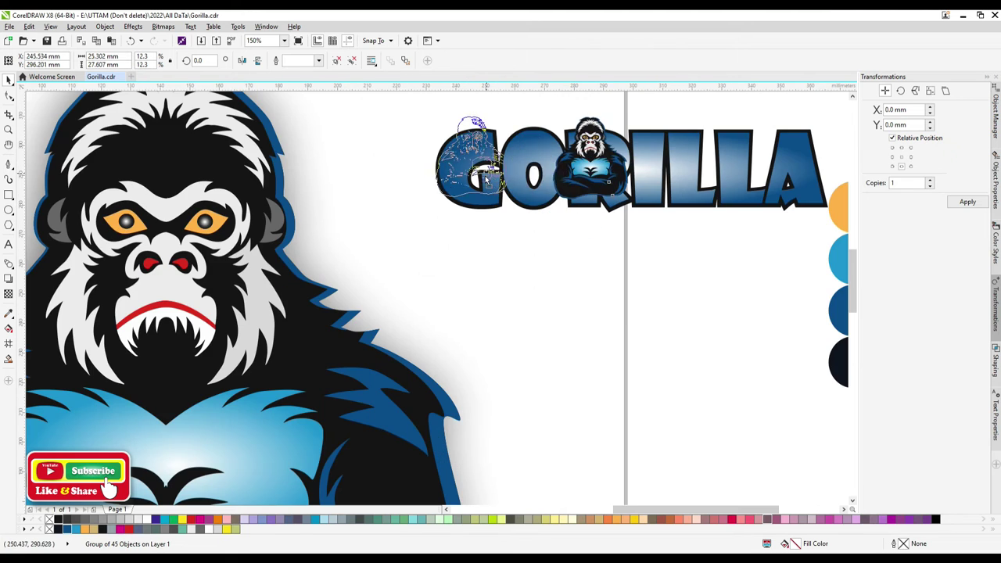
drag(612, 171, 558, 146)
scroll(538, 190, down, 2)
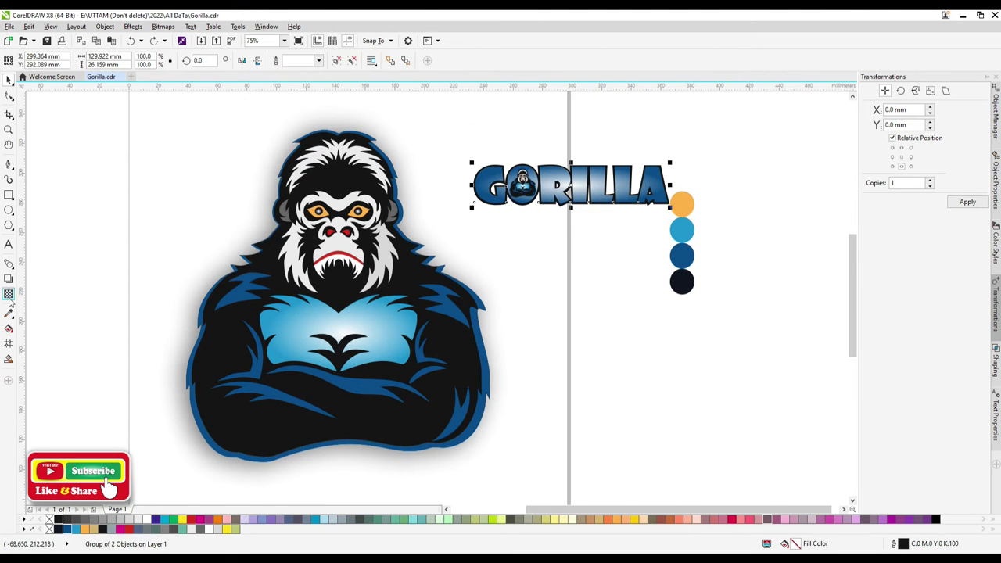
- Give the GORILLA title a drop shadow
drag(563, 184, 570, 212)
scroll(463, 129, down, 2)
key(space)
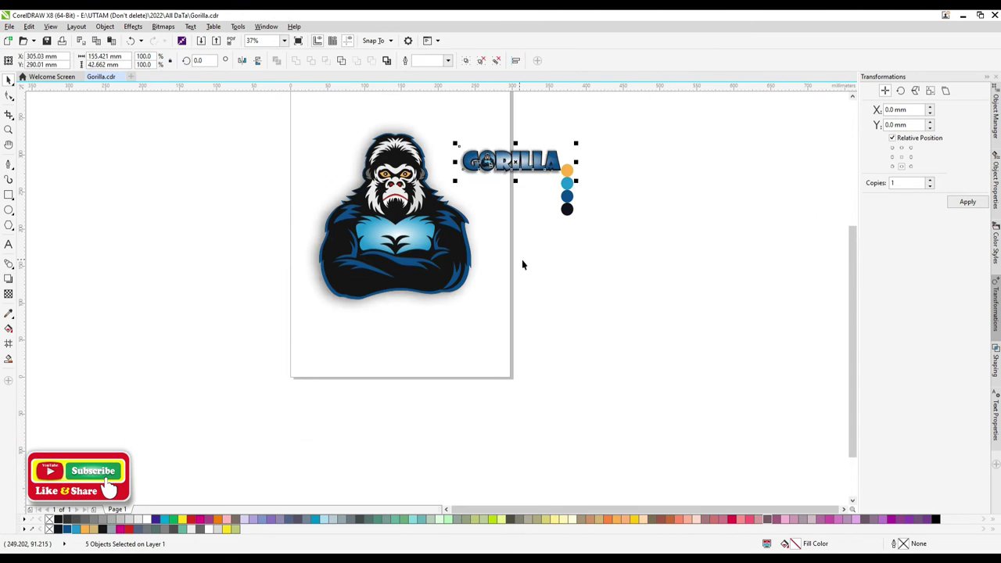
- Move the GORILLA title below the mascot and enlarge it, centred underneath
drag(572, 170, 465, 307)
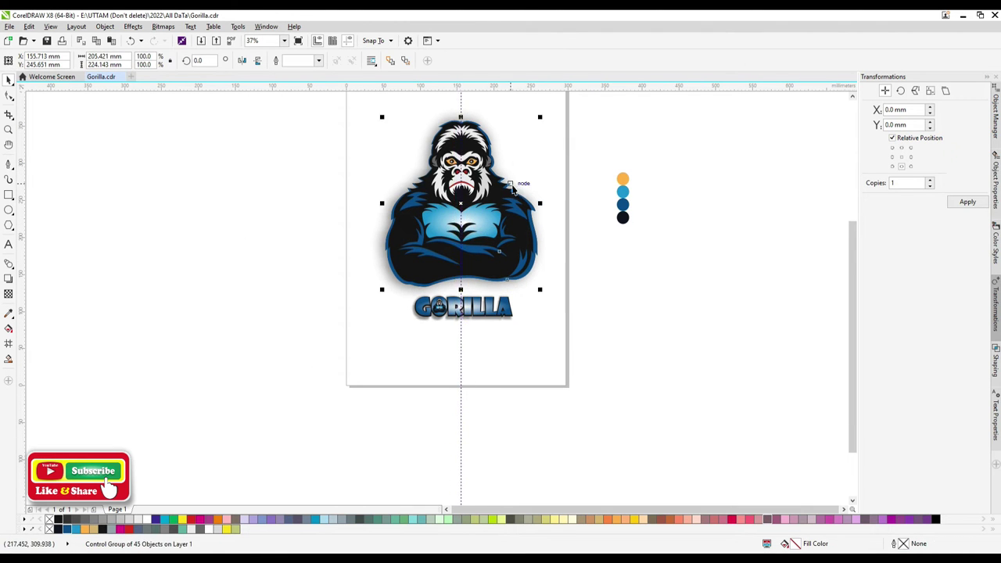
drag(518, 327, 567, 297)
scroll(543, 241, up, 2)
scroll(517, 309, up, 3)
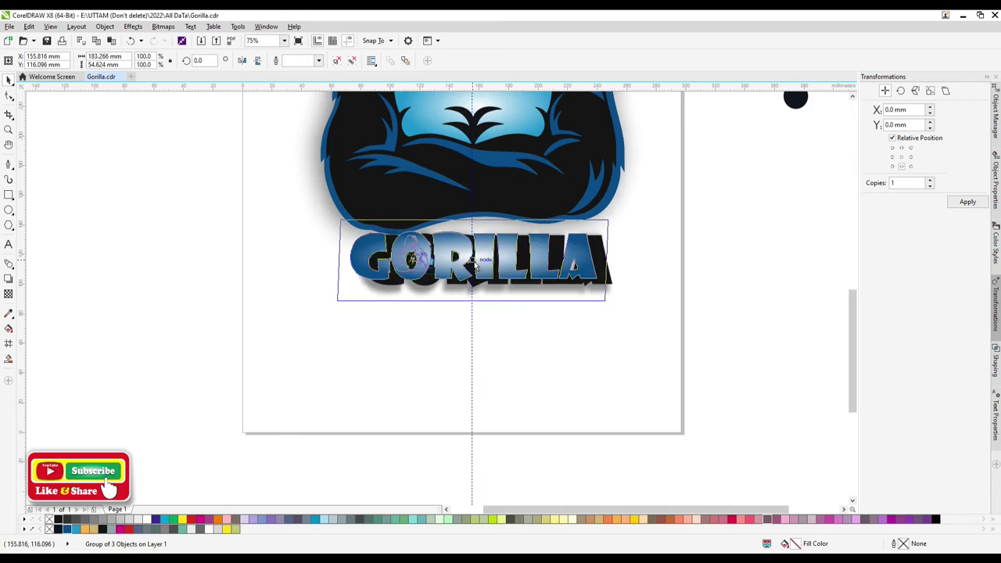
scroll(517, 309, down, 3)
click(8, 195)
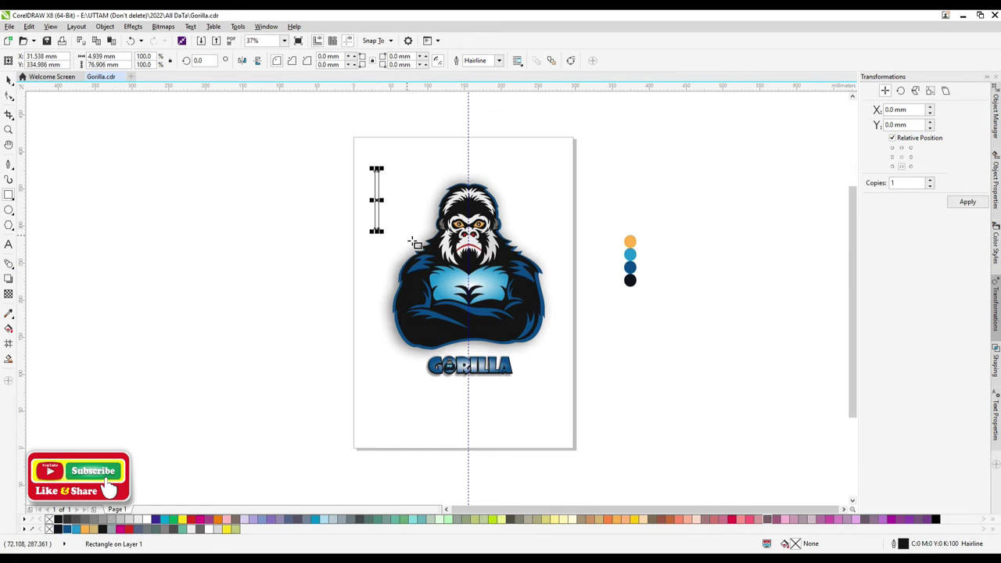
- Draw a backdrop rectangle, shrink it slightly, and fill it orange
key(ctrl+z)
key(F6)
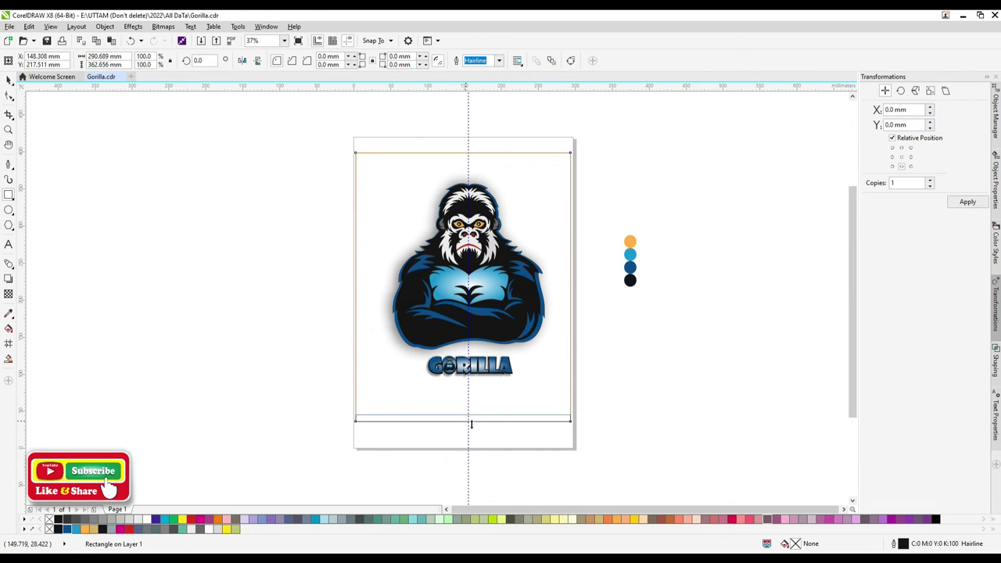
click(469, 298)
click(244, 528)
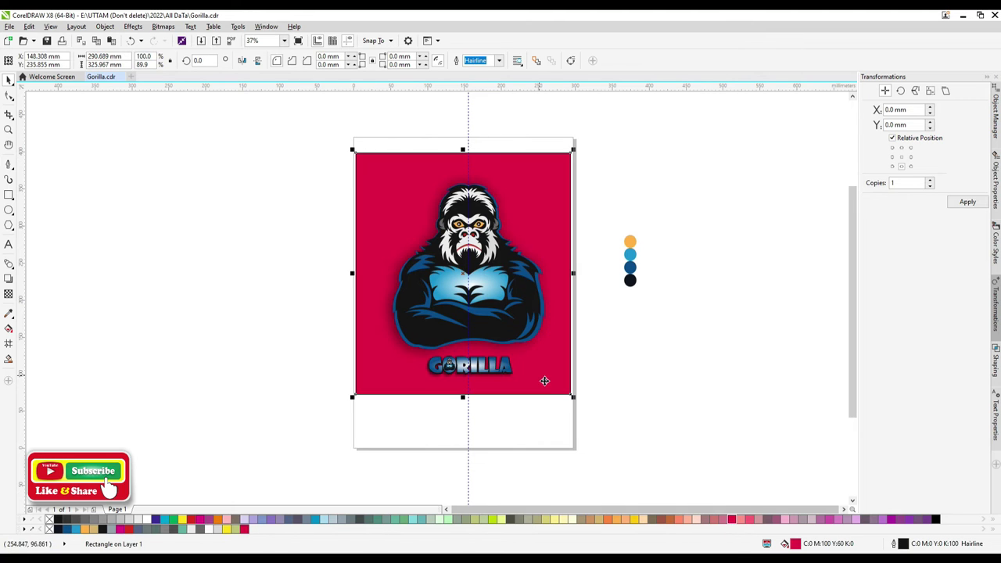
drag(574, 149, 562, 158)
click(84, 529)
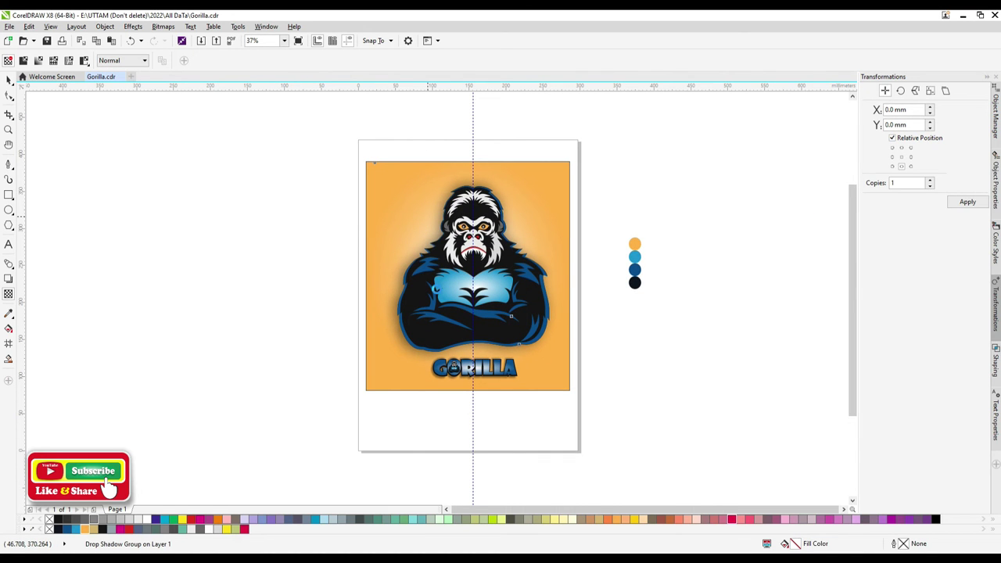
- Give the orange rectangle a soft drop shadow and round its corners
mouse_move(378, 164)
mouse_down()
mouse_move(425, 212)
mouse_move(378, 162)
mouse_move(393, 162)
mouse_up()
key(F10)
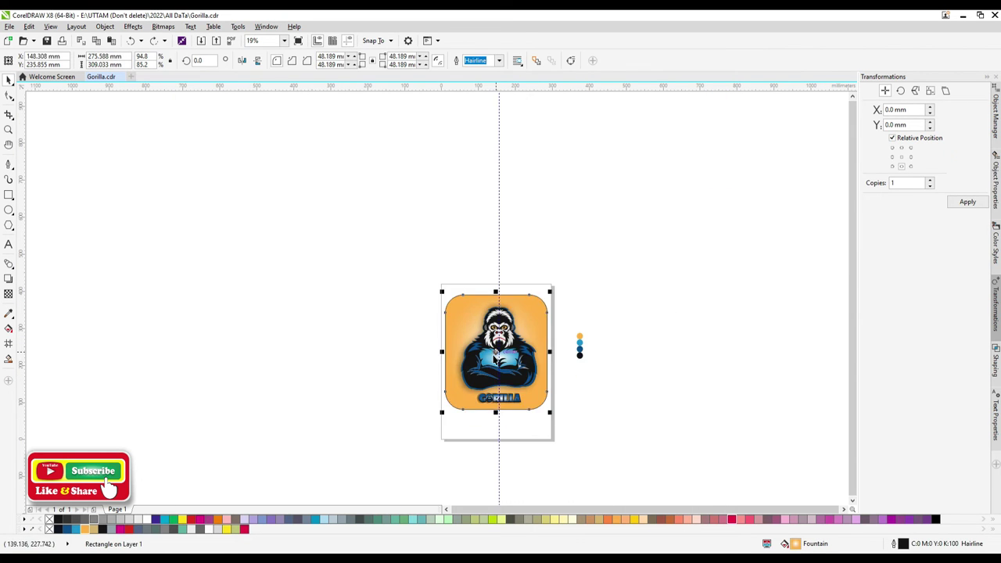
scroll(495, 353, up, 2)
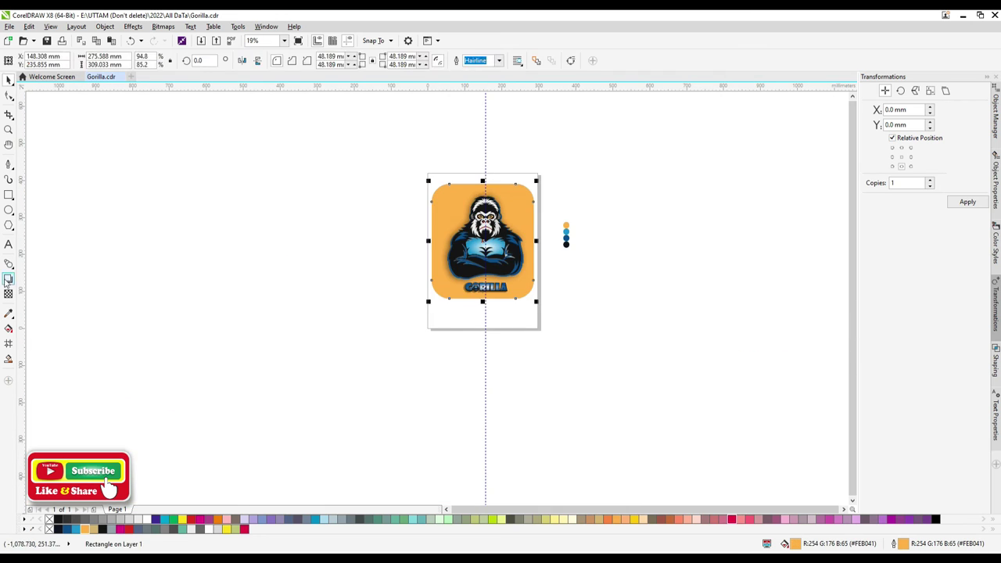
scroll(497, 251, up, 4)
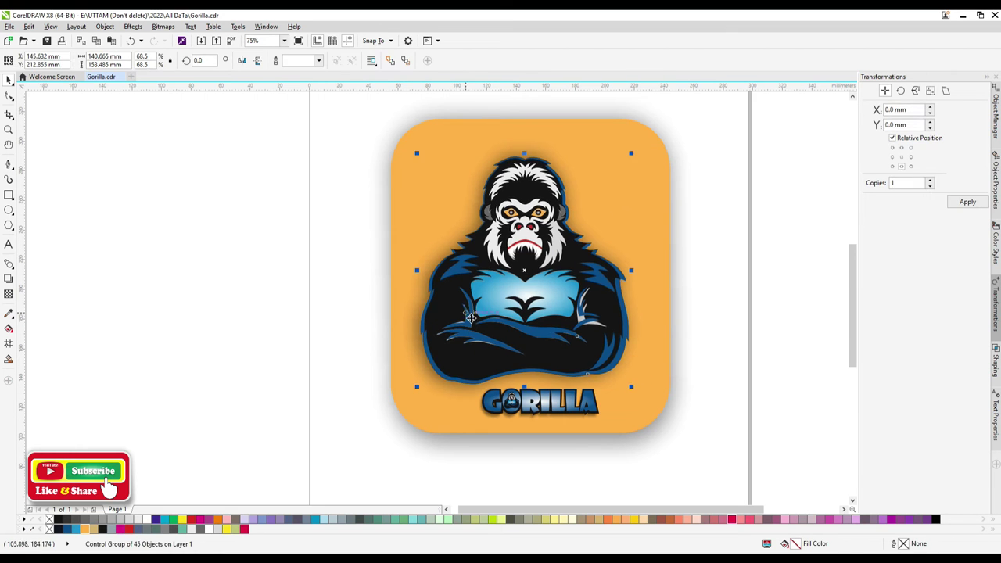
scroll(596, 316, up, 2)
scroll(771, 282, up, 2)
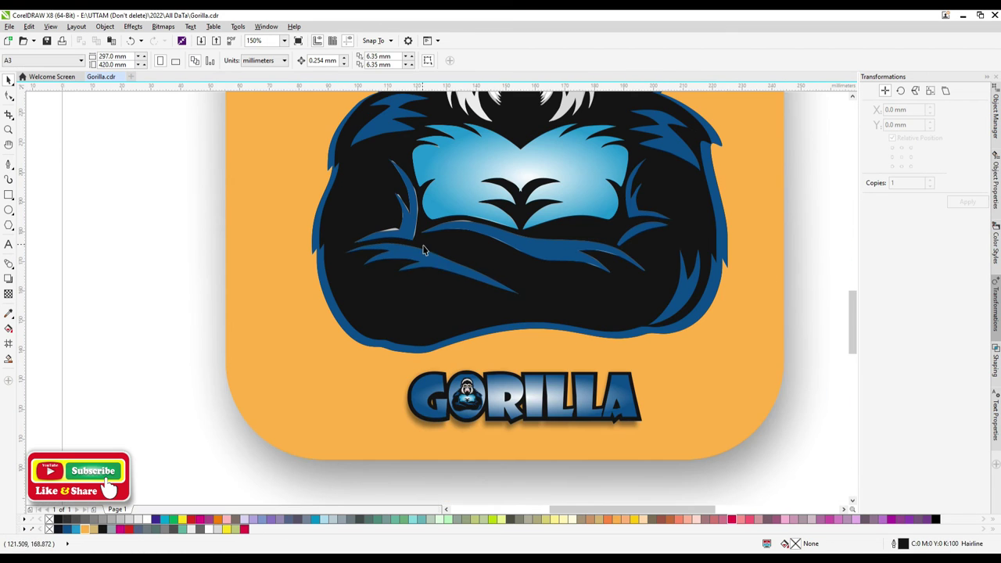
scroll(522, 231, up, 2)
scroll(522, 231, down, 2)
scroll(308, 196, down, 5)
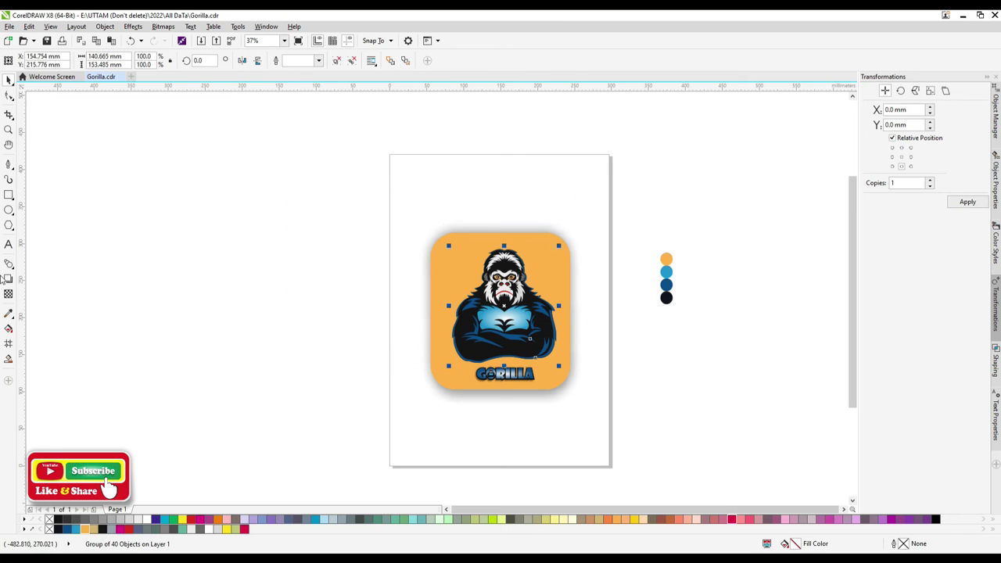
scroll(507, 366, up, 2)
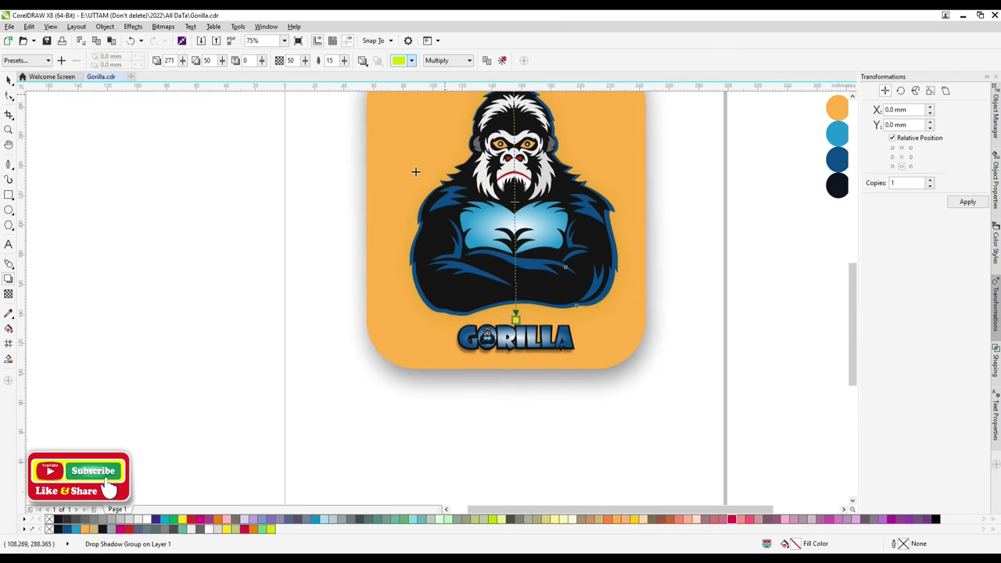
scroll(431, 469, down, 2)
scroll(500, 431, up, 2)
key(Escape)
scroll(470, 206, up, 2)
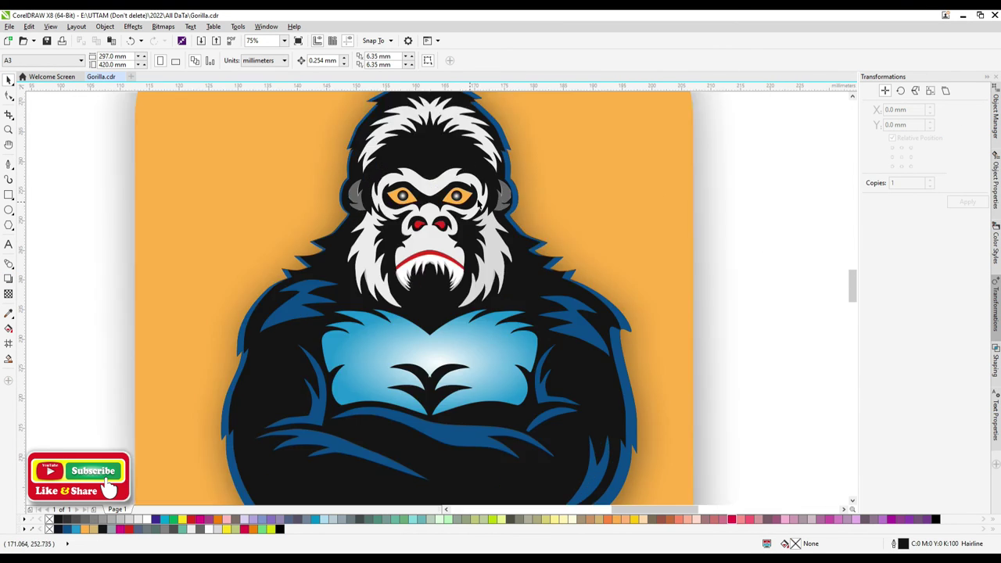
scroll(411, 289, down, 2)
click(394, 250)
key(Escape)
scroll(393, 251, up, 2)
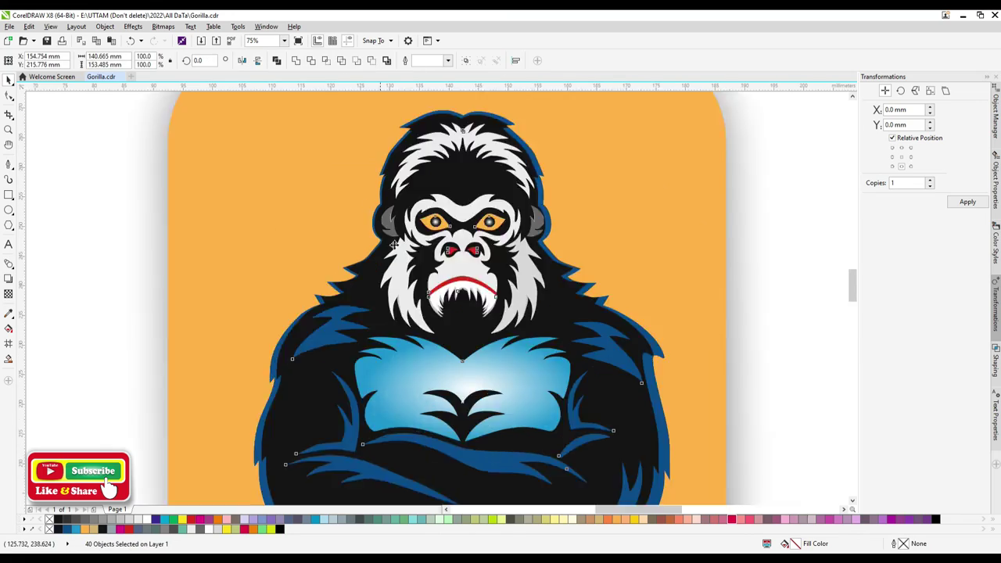
scroll(393, 250, up, 3)
scroll(532, 381, down, 1)
scroll(532, 381, up, 2)
scroll(532, 381, down, 3)
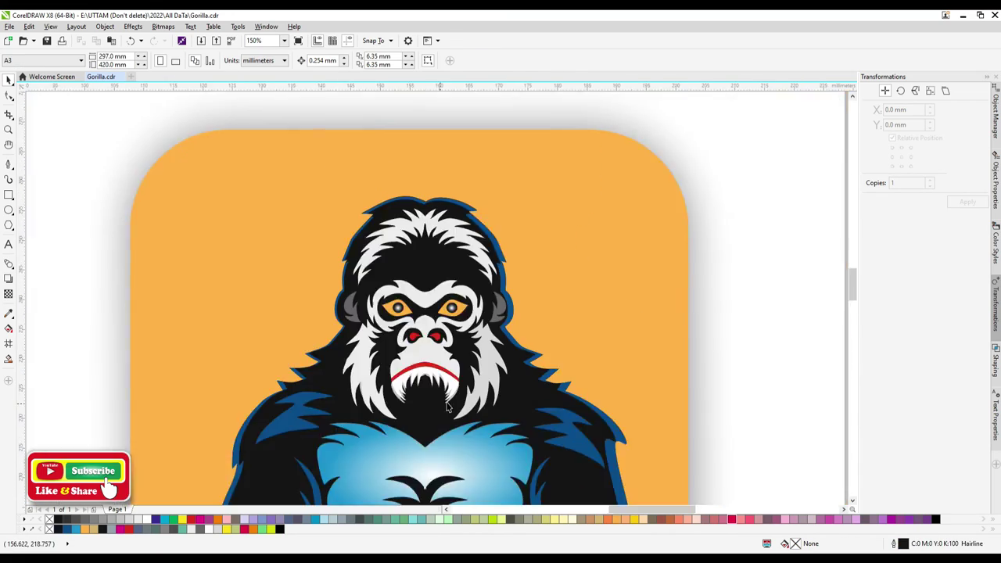
scroll(290, 402, up, 3)
scroll(234, 316, down, 1)
scroll(387, 420, down, 3)
scroll(387, 421, up, 3)
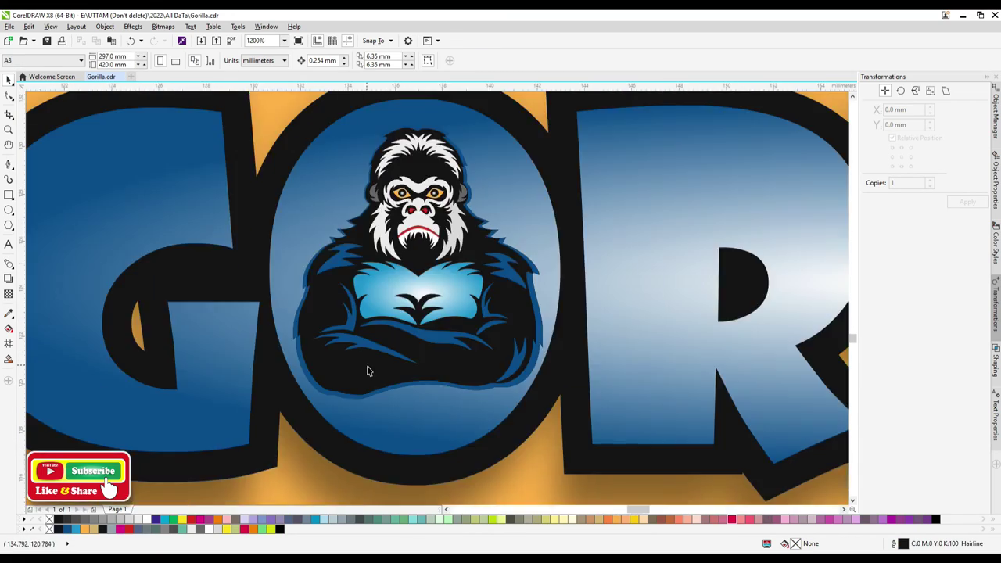
scroll(285, 265, down, 3)
click(391, 195)
click(685, 314)
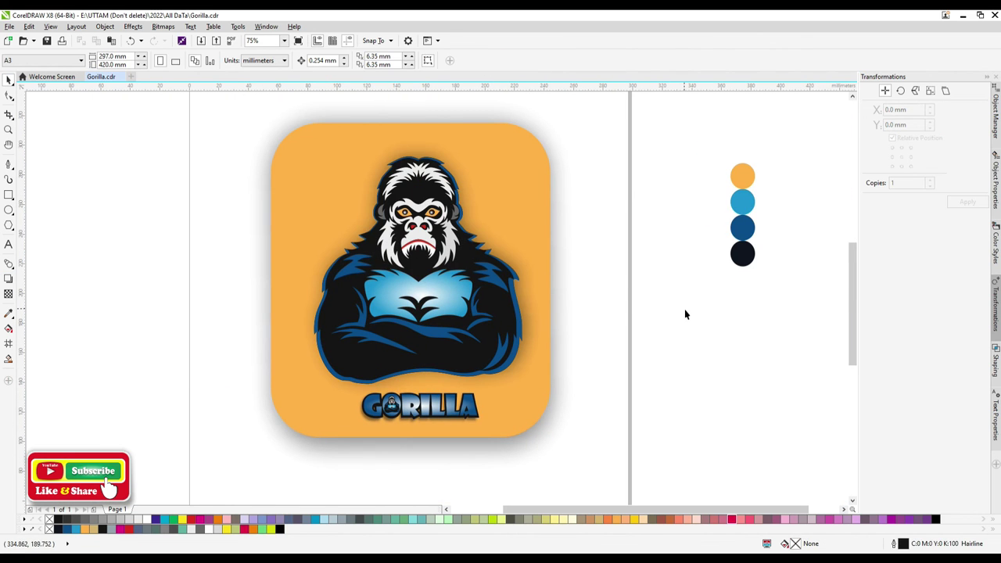
click(368, 173)
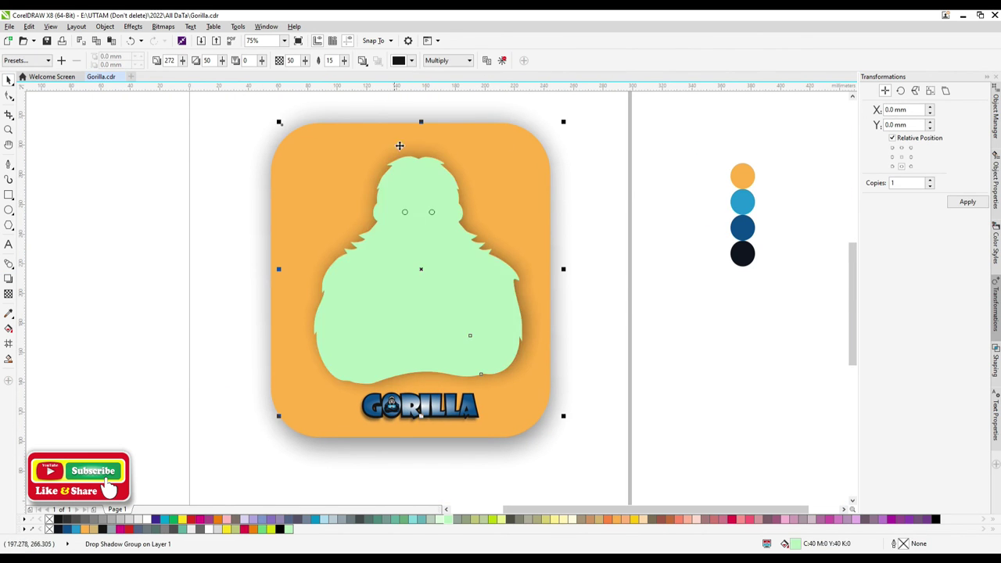
- Try light yellow-green and light yellow palette fills on the background card
click(499, 520)
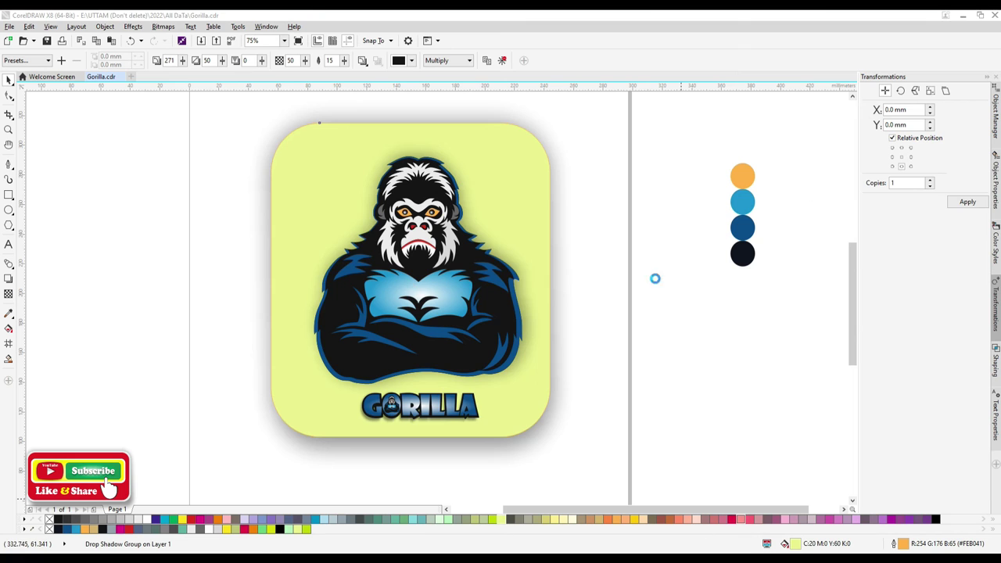
click(557, 520)
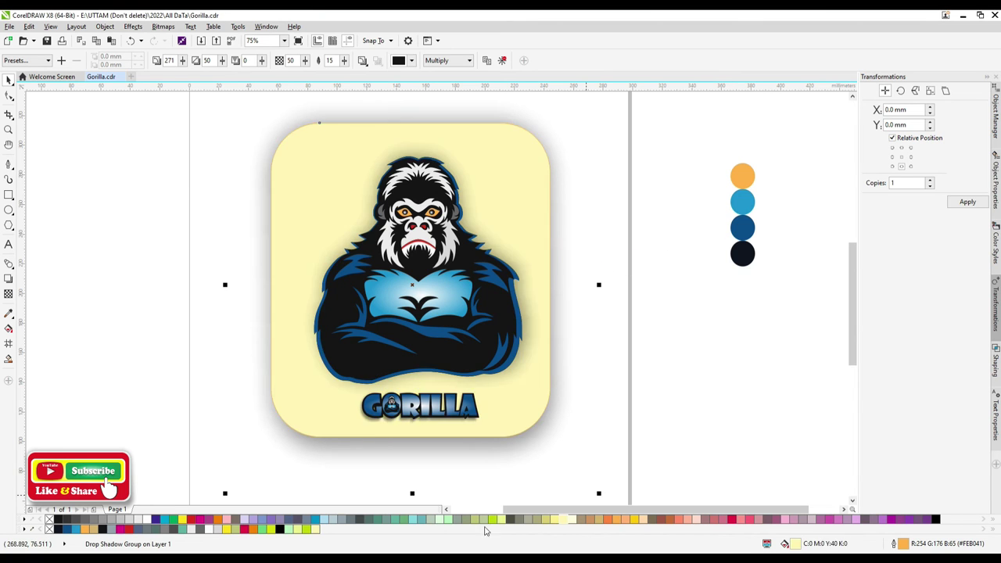
click(499, 519)
click(557, 519)
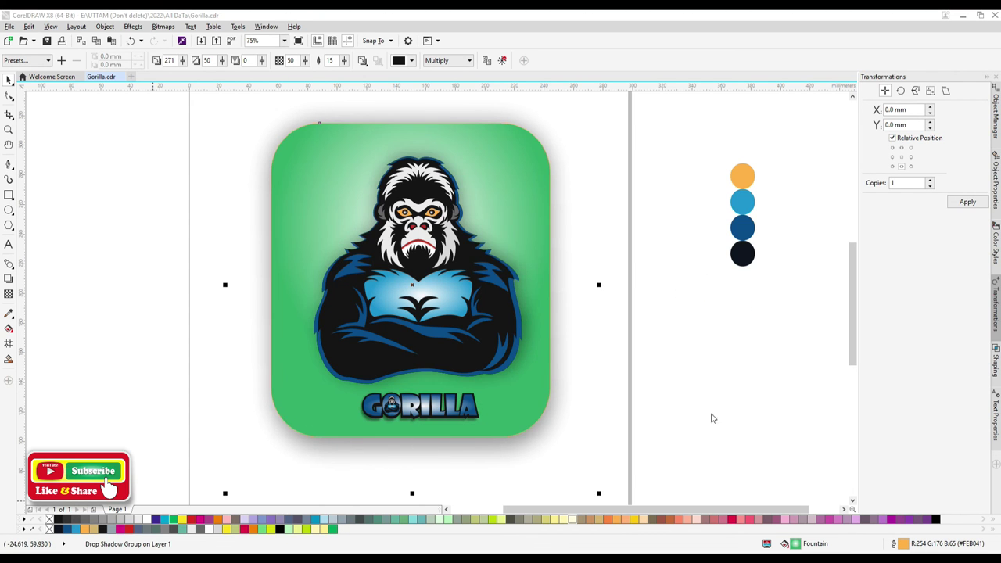
- Select the dark swatch circle, then reselect the background card
scroll(746, 219, down, 2)
click(536, 263)
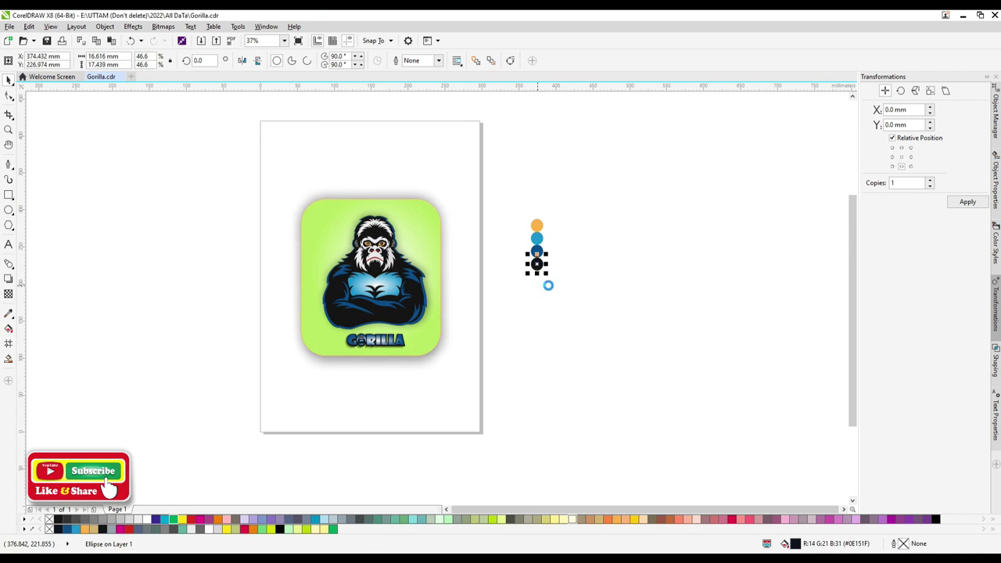
click(393, 329)
scroll(394, 329, up, 5)
scroll(393, 328, down, 3)
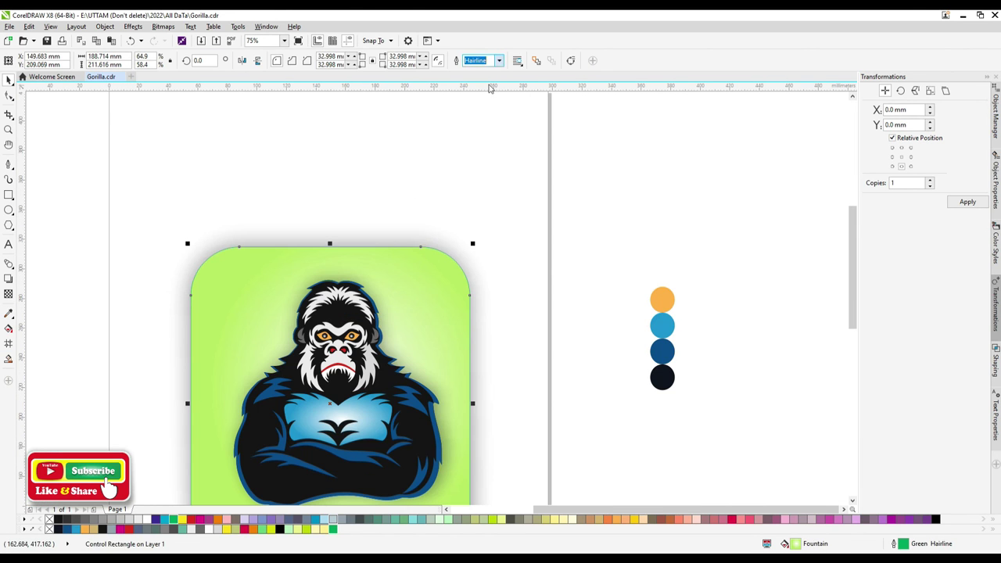
scroll(481, 163, down, 1)
scroll(516, 391, up, 2)
scroll(517, 392, up, 2)
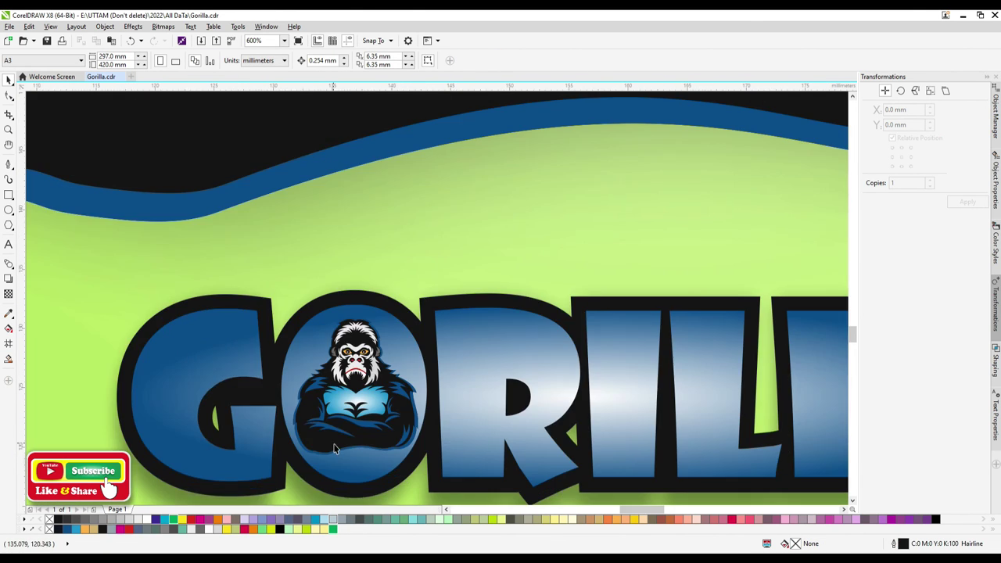
scroll(516, 391, up, 1)
scroll(624, 248, down, 3)
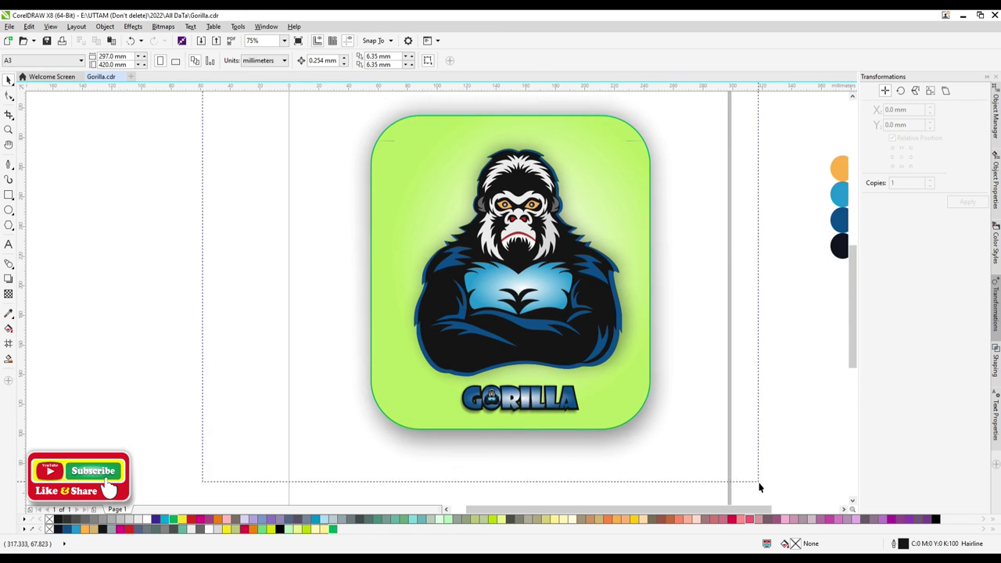
- Marquee-select all the badge artwork, then clear the selection
drag(291, 101, 758, 483)
scroll(786, 380, right, 2)
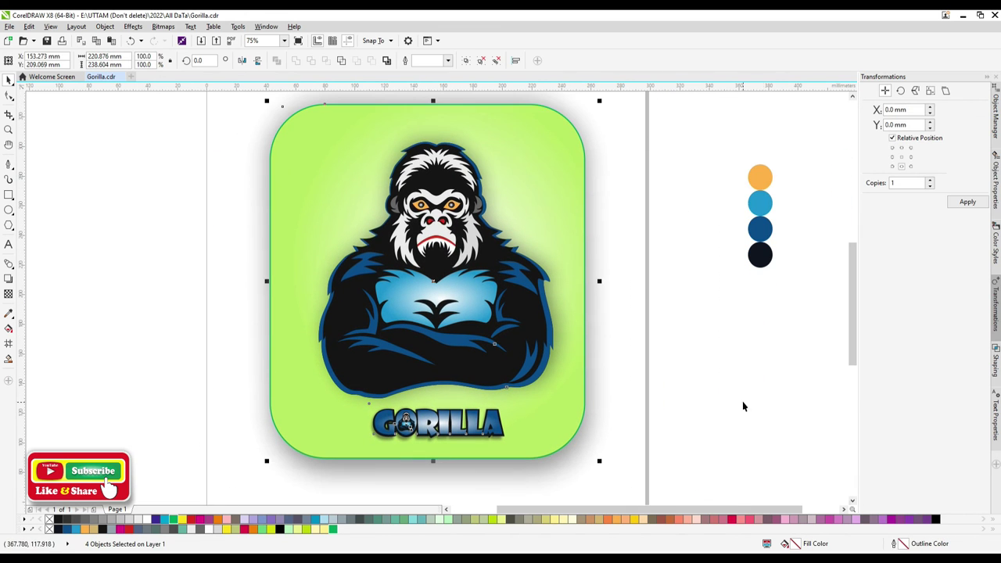
click(745, 335)
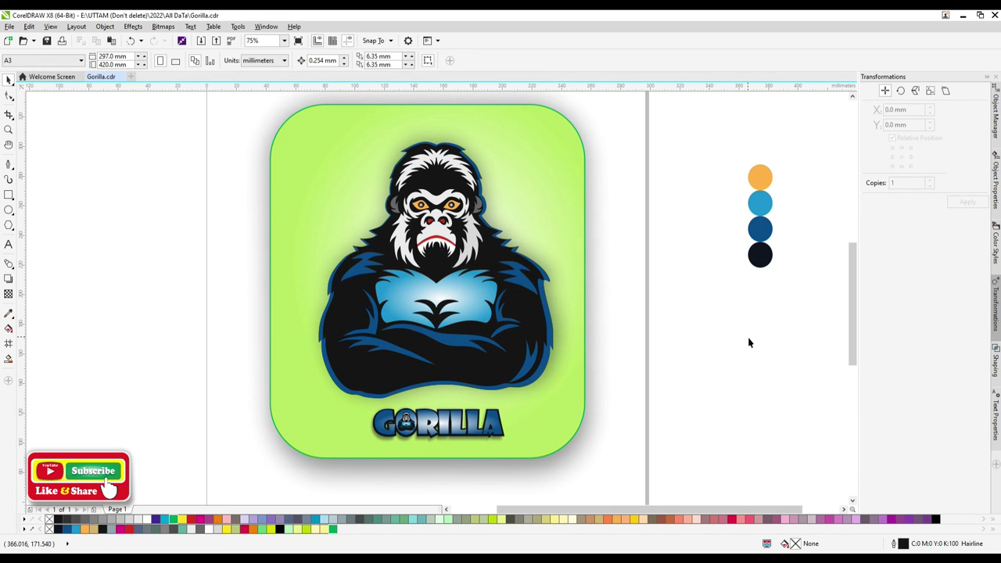